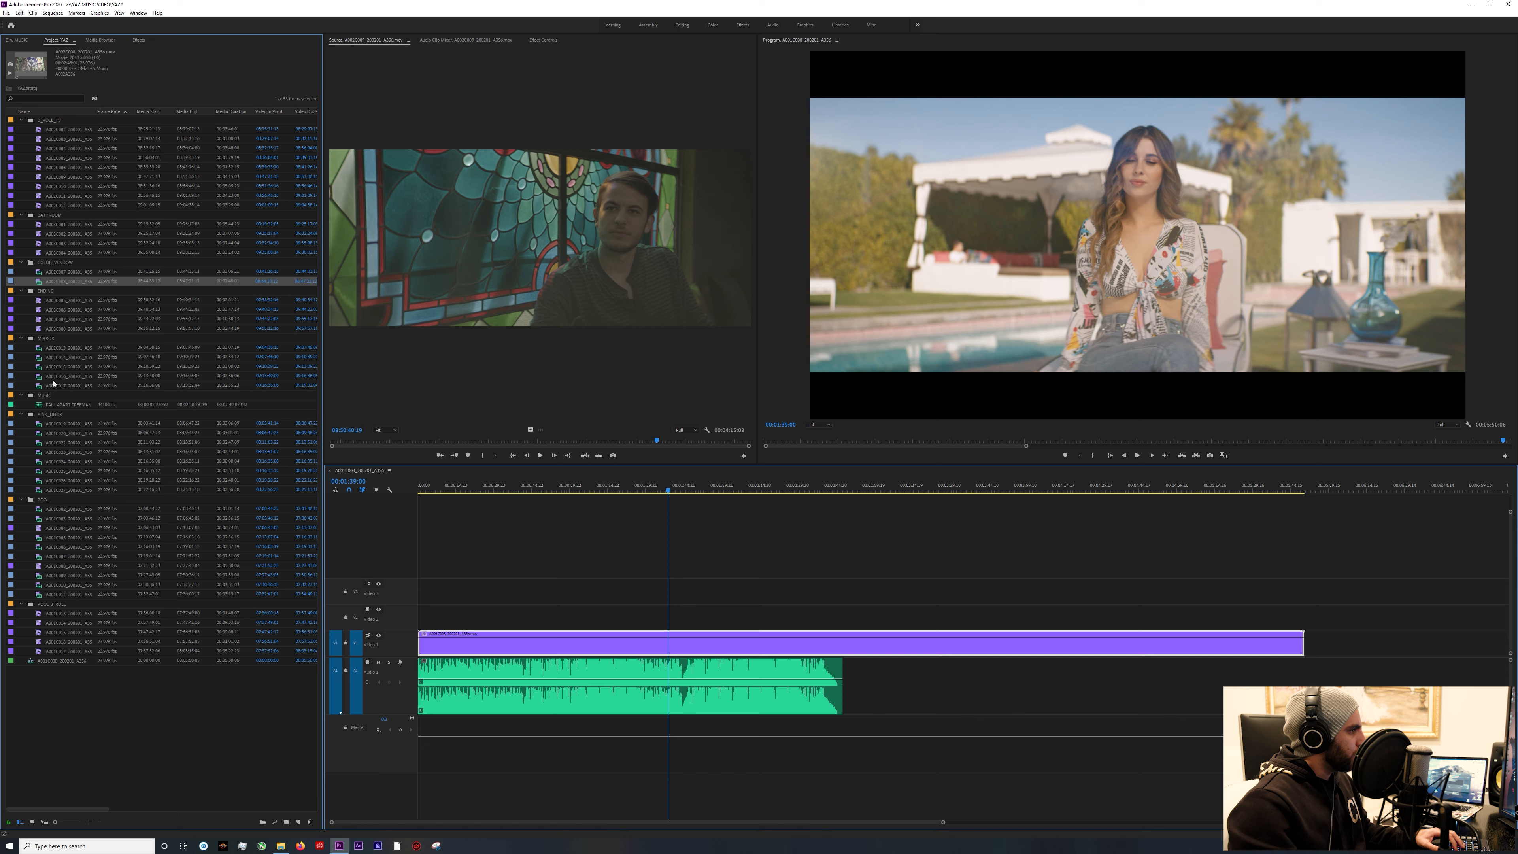
Open the first clip of the mirror bin for viewing and scrub through its footage.
double_click(59, 351)
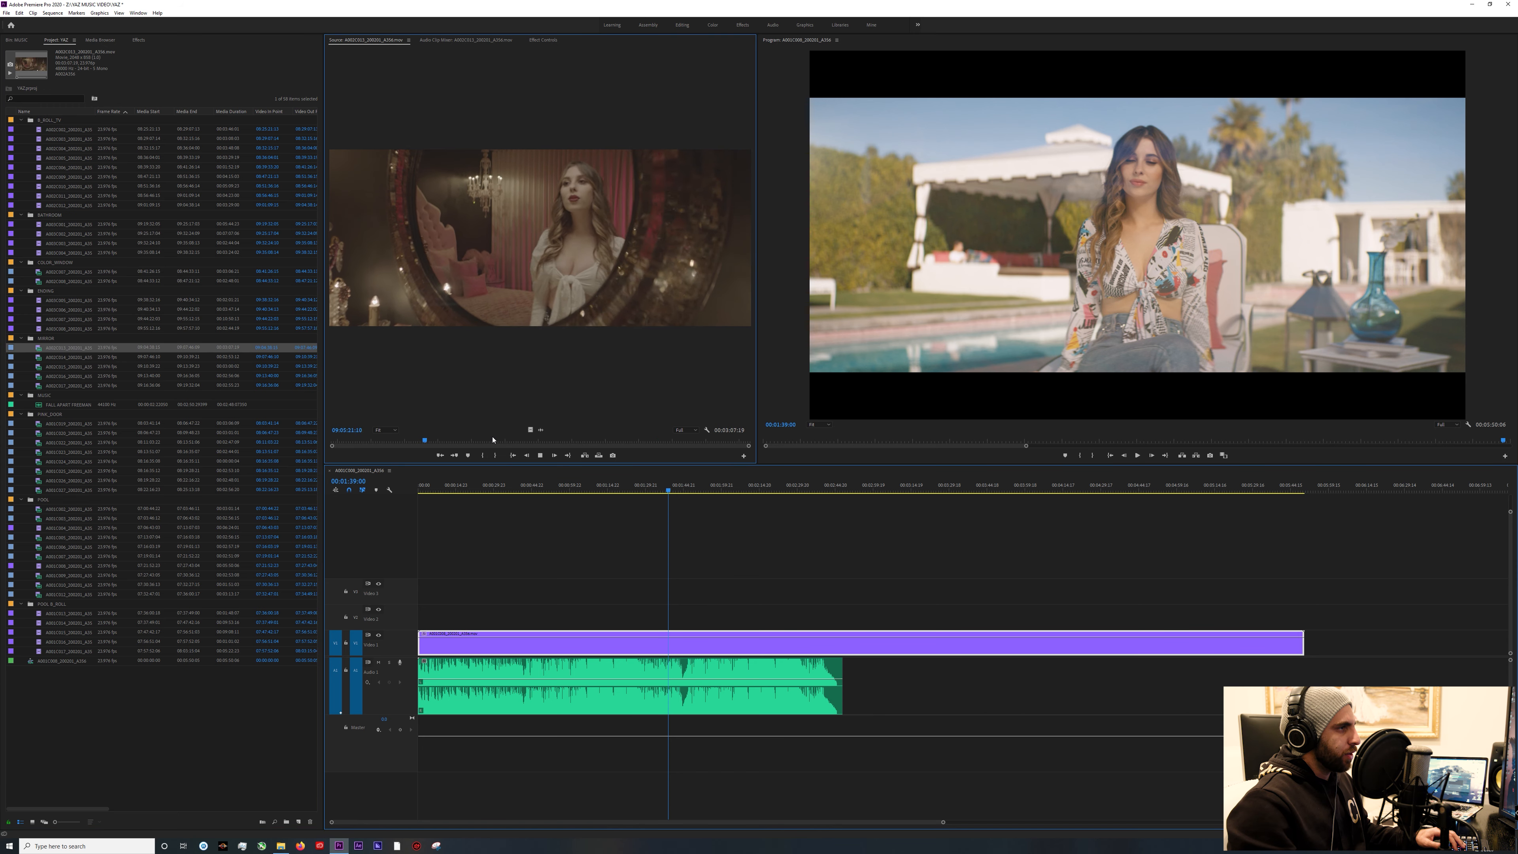
drag(567, 447, 401, 447)
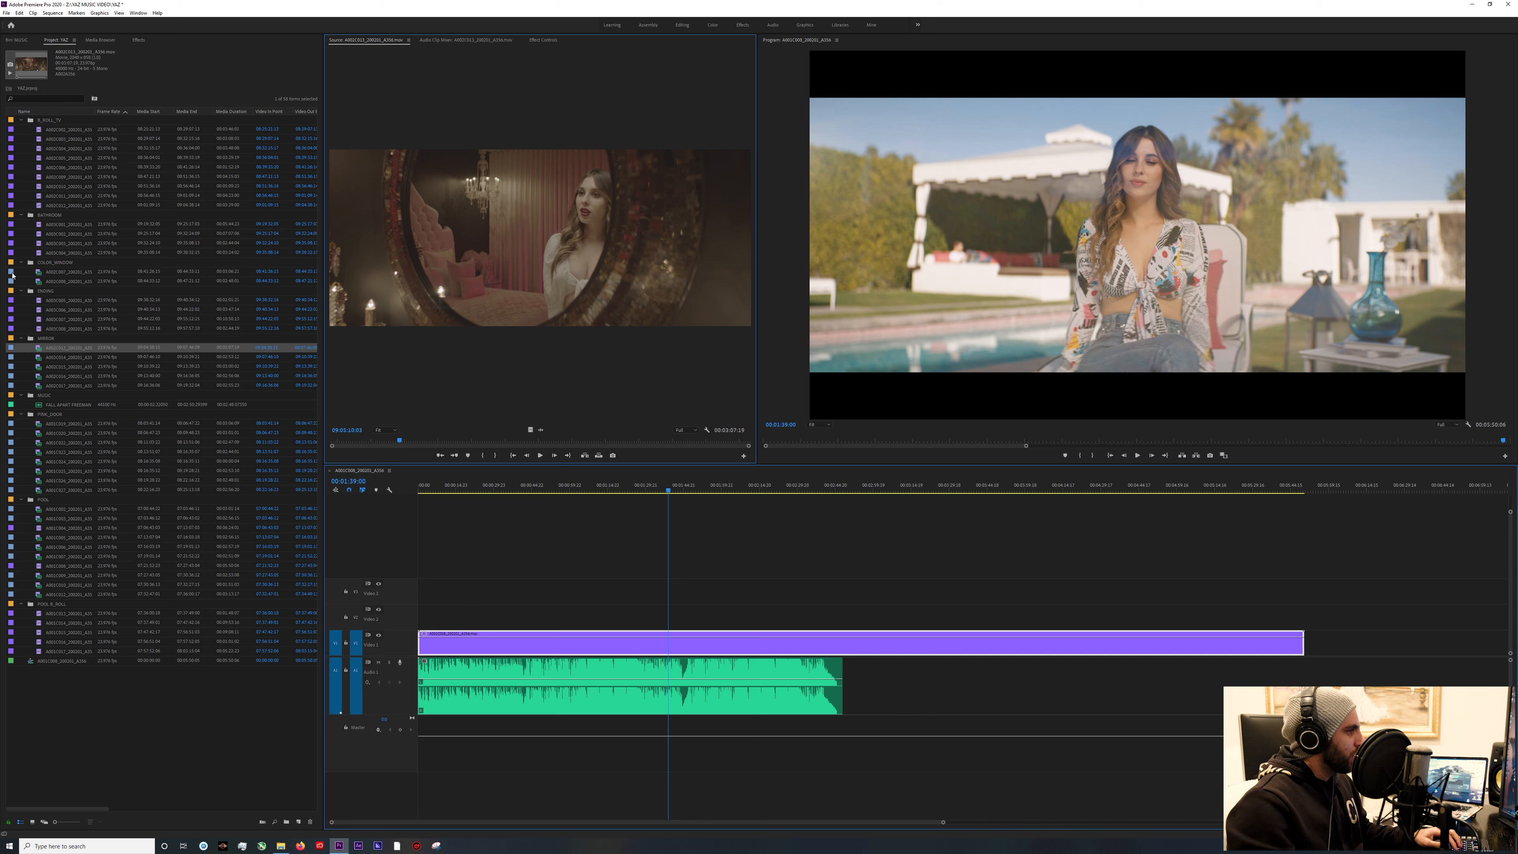
click(587, 586)
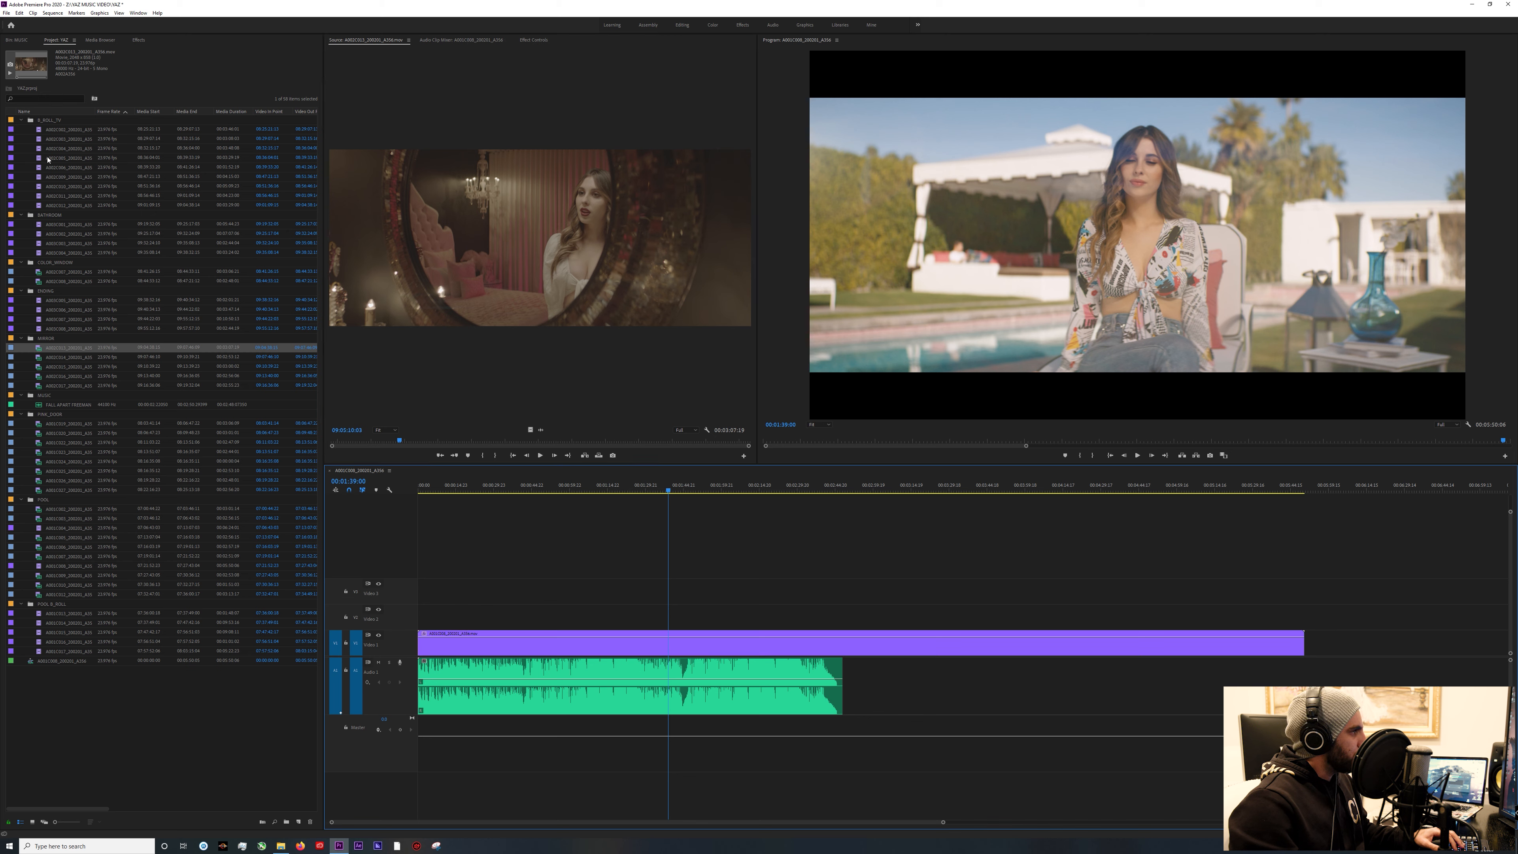
Select all the clips in the B-roll TV bin.
click(39, 130)
shift+click(40, 206)
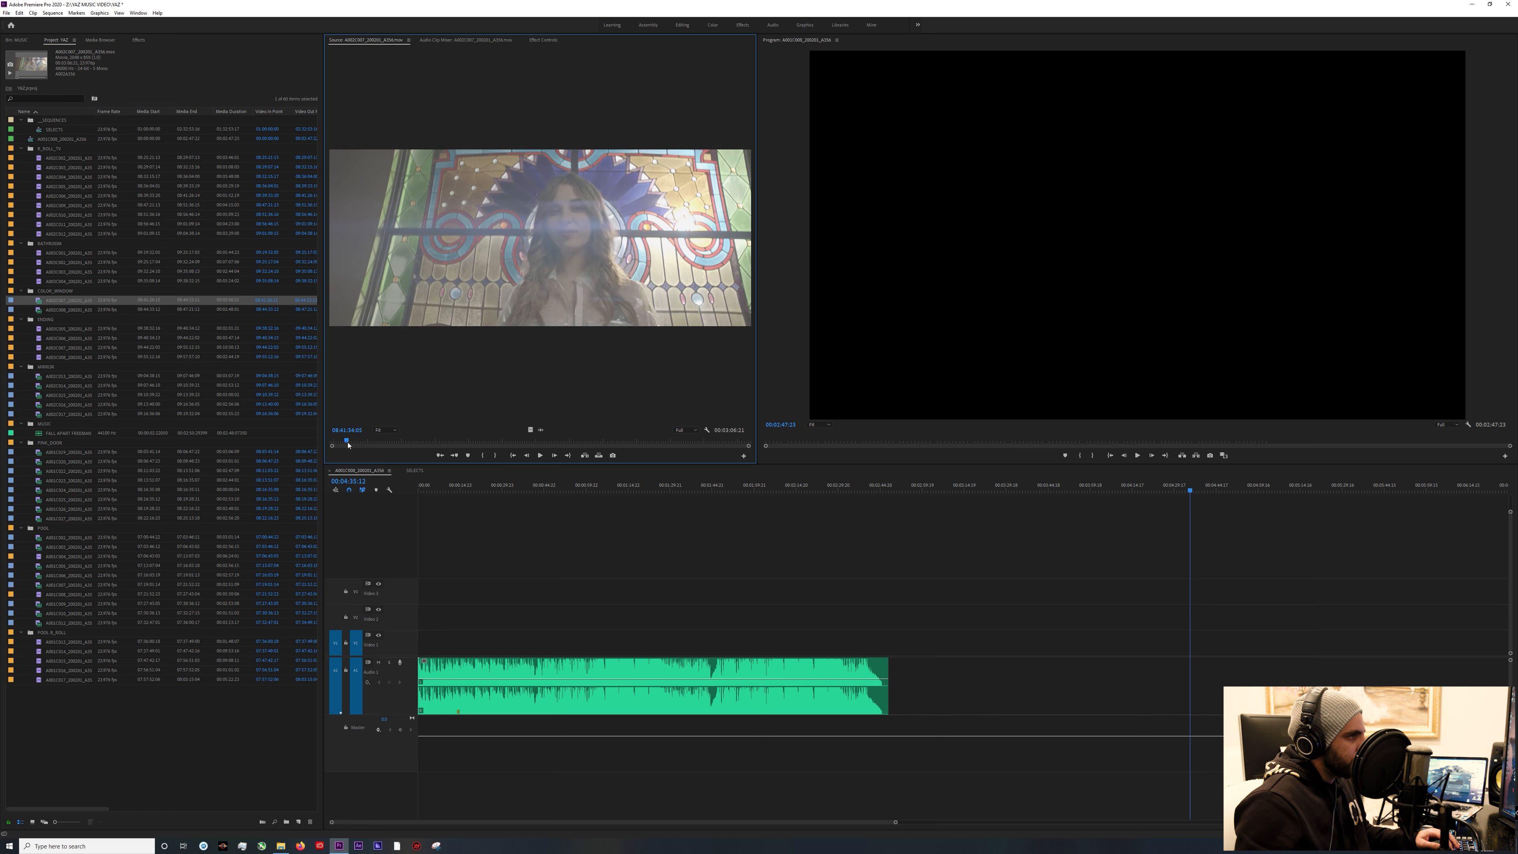
Place the picture of the first stained-glass window clip at the start of Video 1 and shift the song about 11 seconds into the sequence.
drag(531, 429, 455, 643)
key(space)
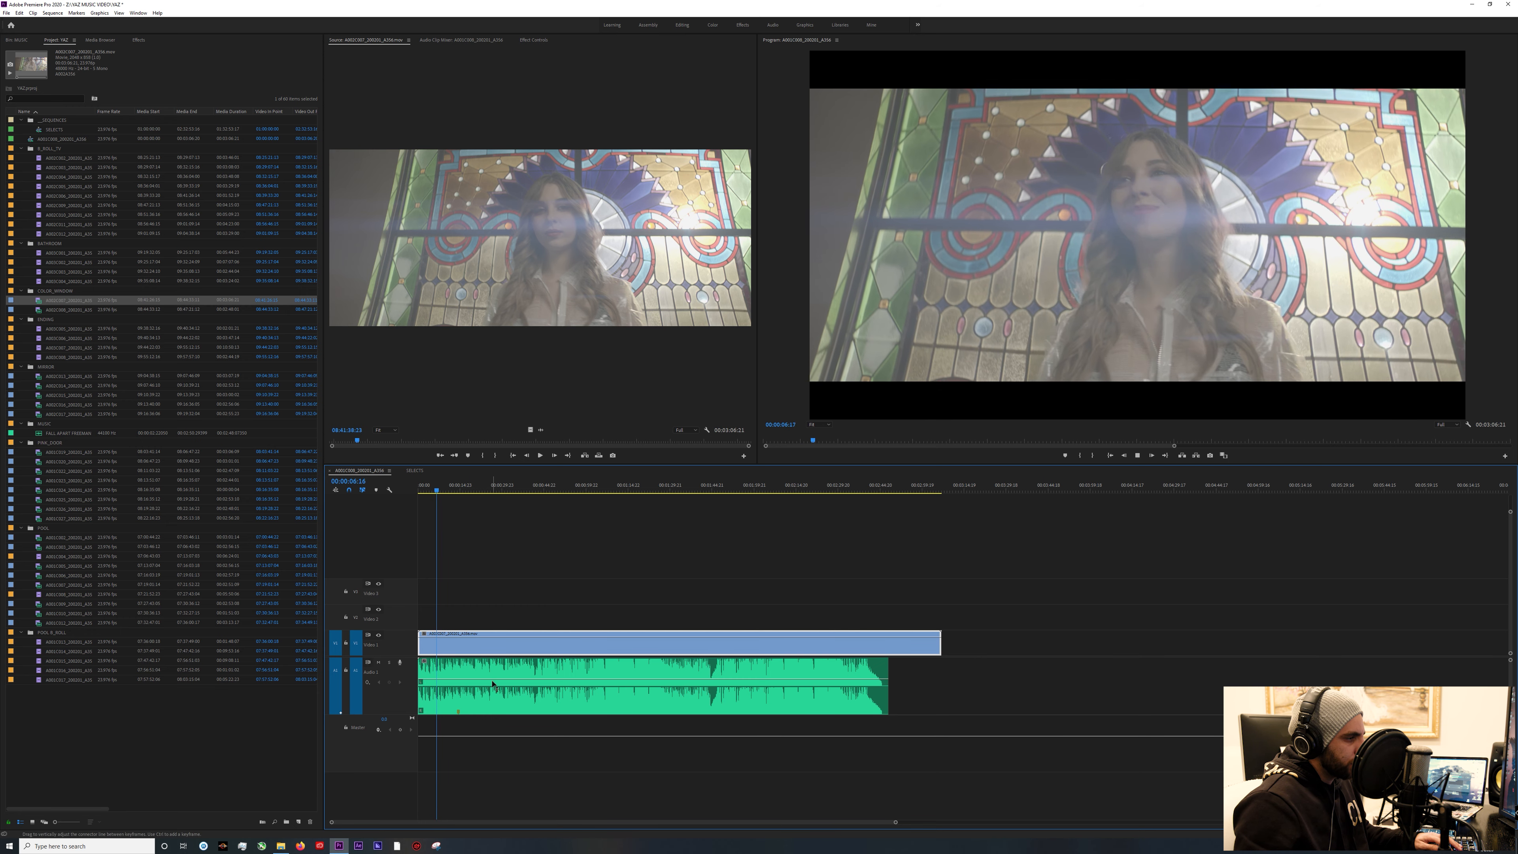
drag(499, 674, 529, 675)
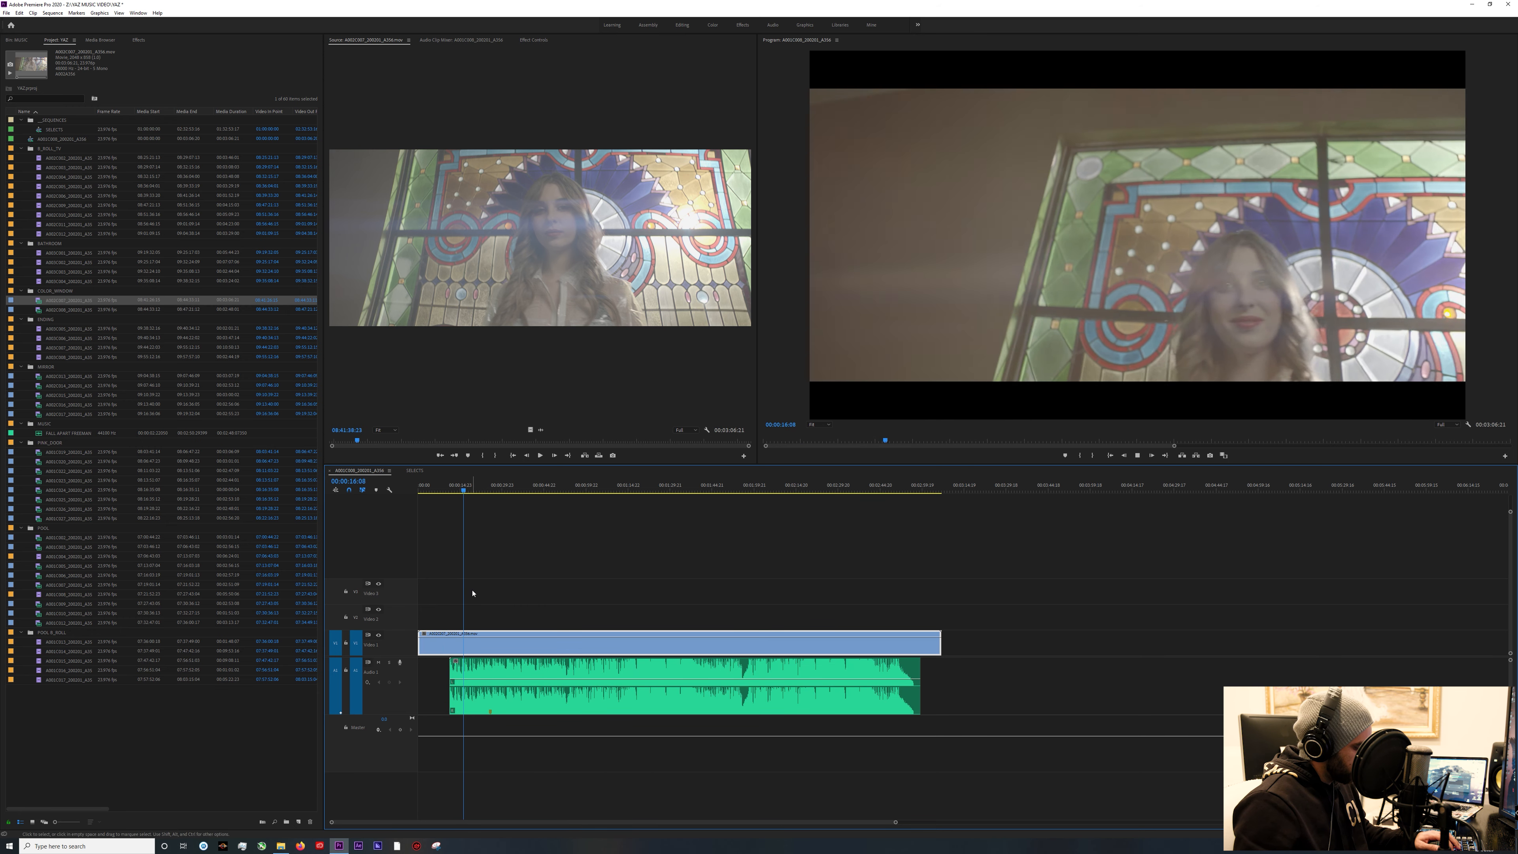
Trim the head of the window clip to the song's start and slide the clip back to the start of the sequence.
key(equal)
key(equal)
key(equal)
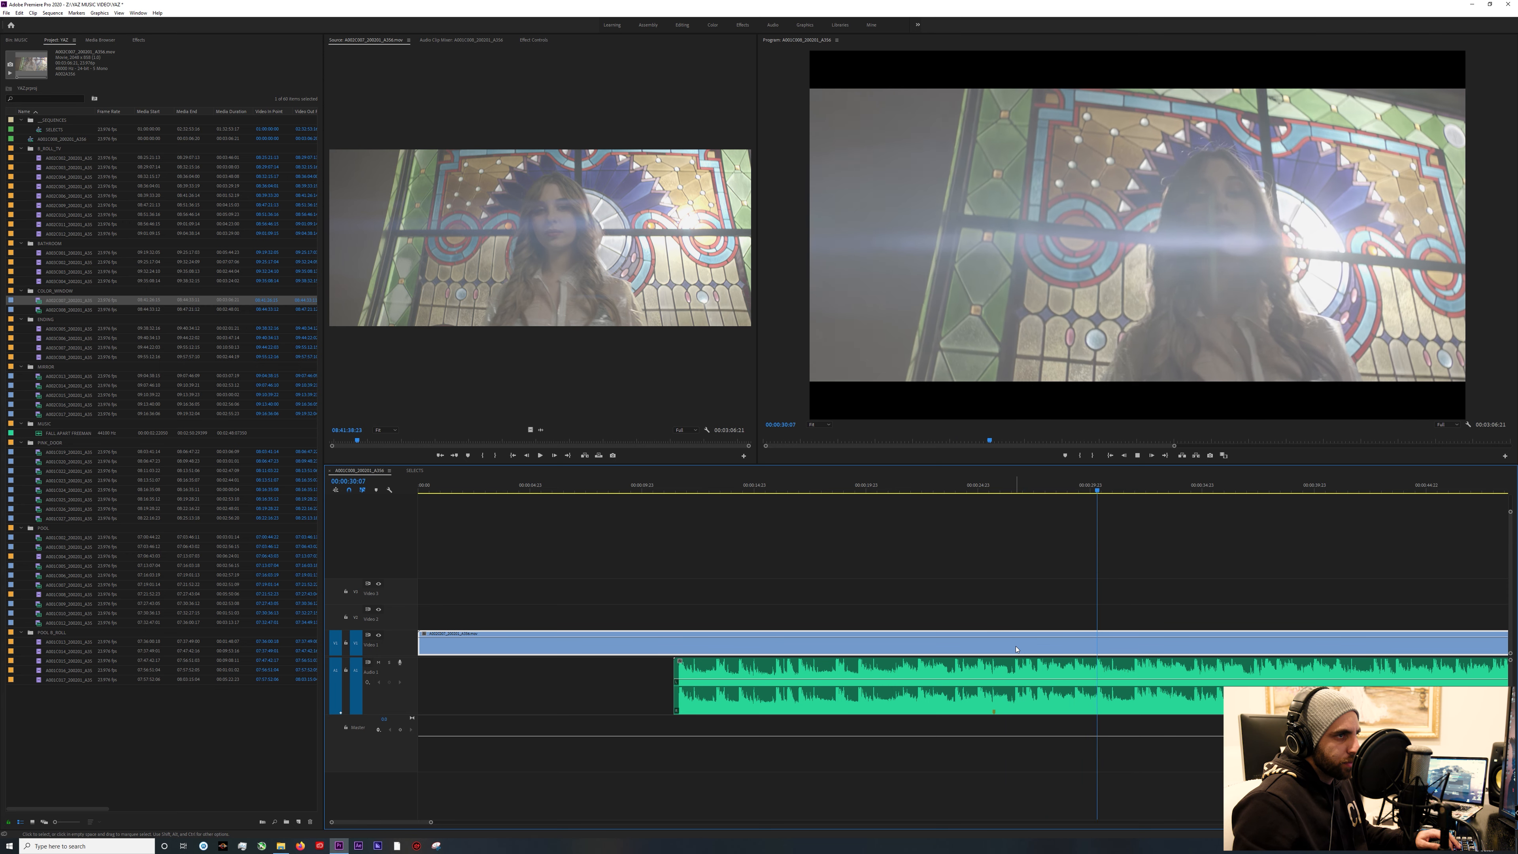
key(space)
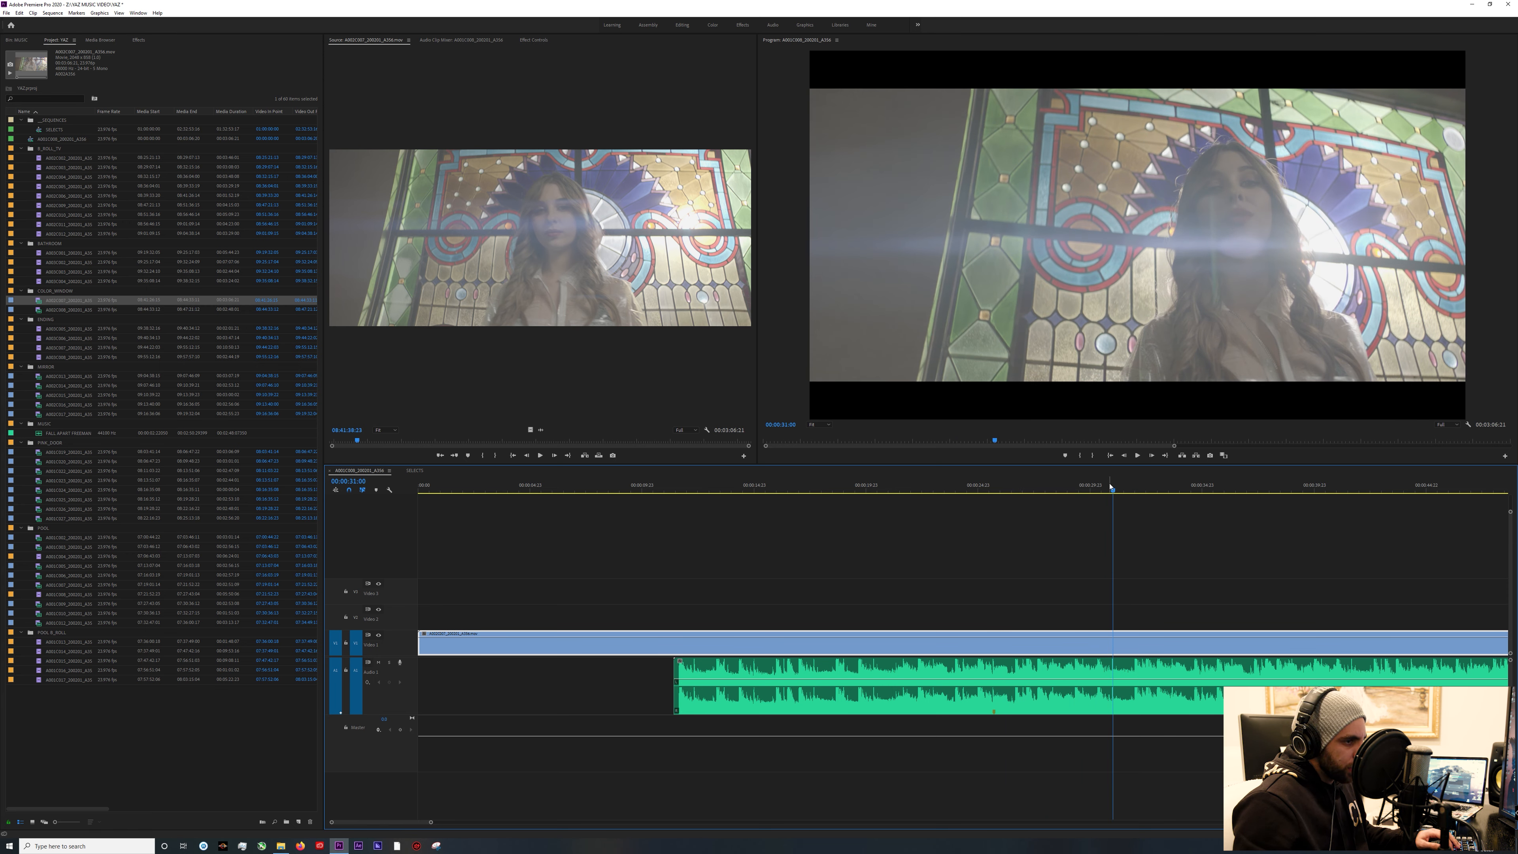
key(shift+Left)
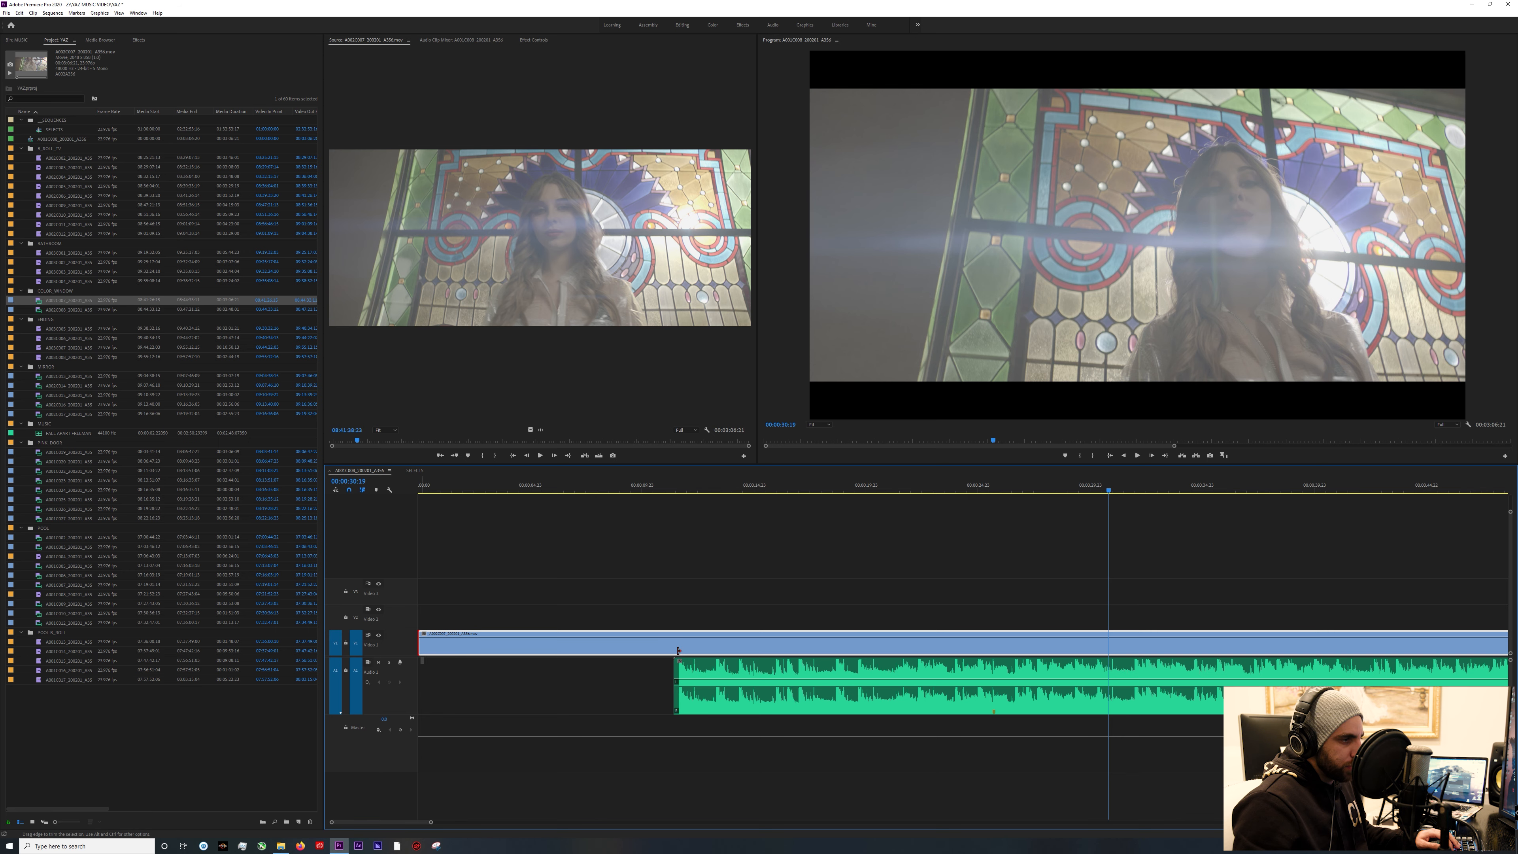
drag(679, 650, 675, 650)
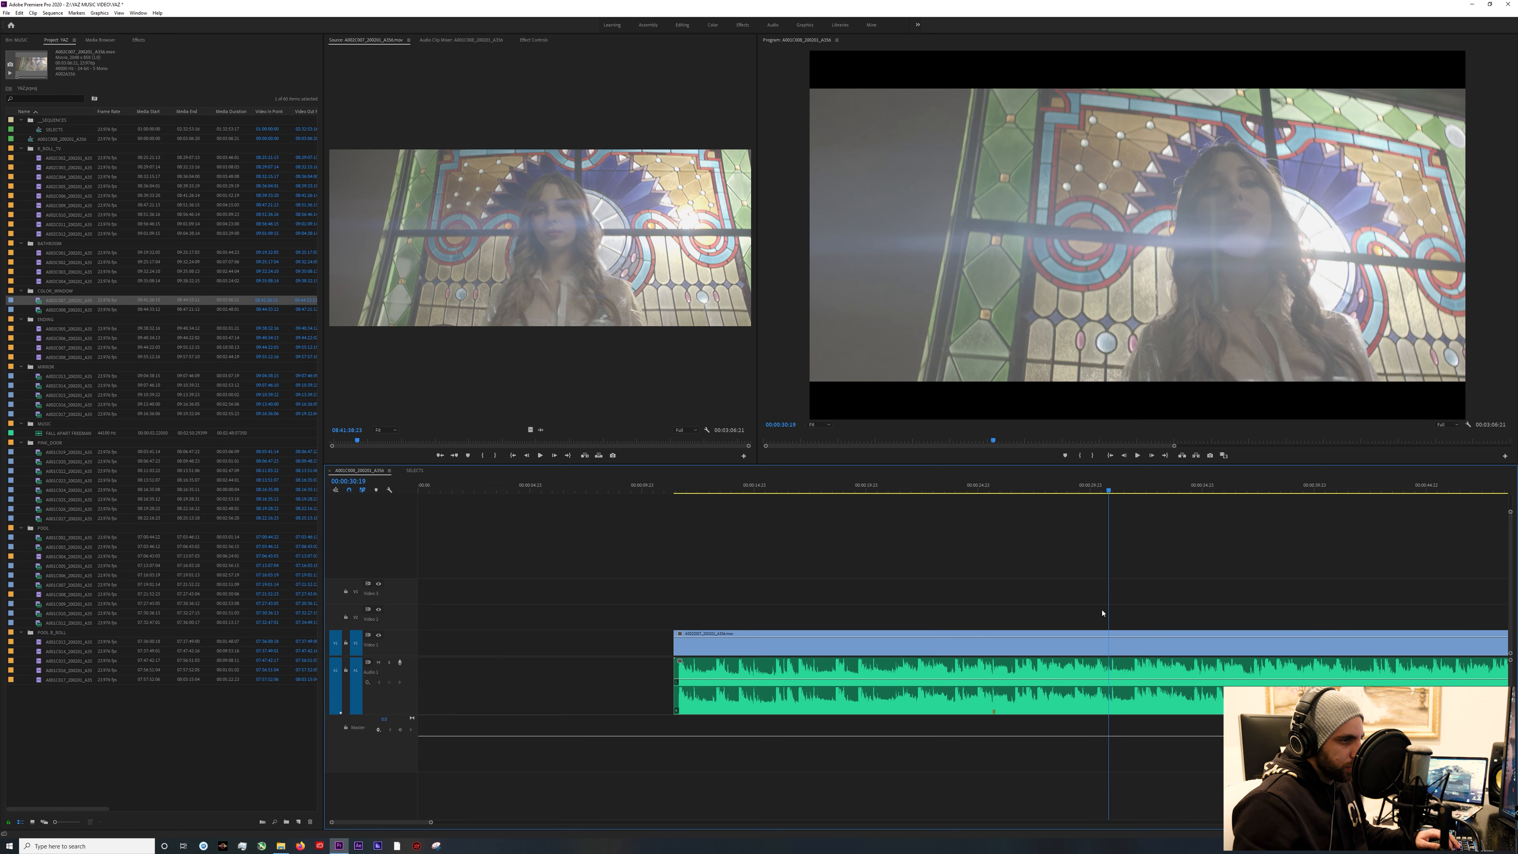
drag(1092, 647, 796, 643)
Trim the window clip's head to about 19 seconds and move the clip about 2 seconds later against the song.
click(723, 487)
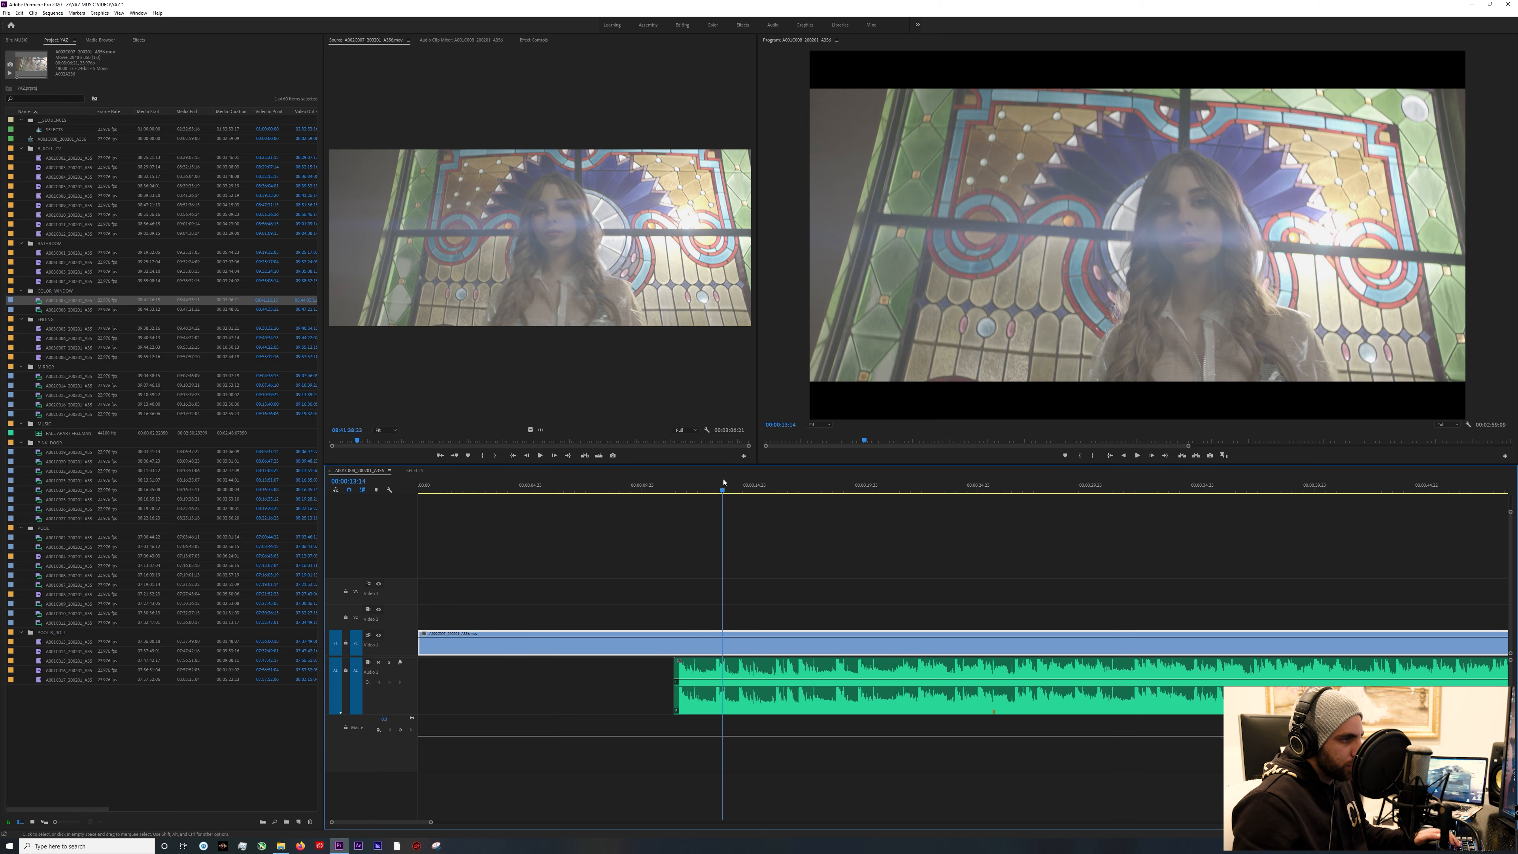
key(space)
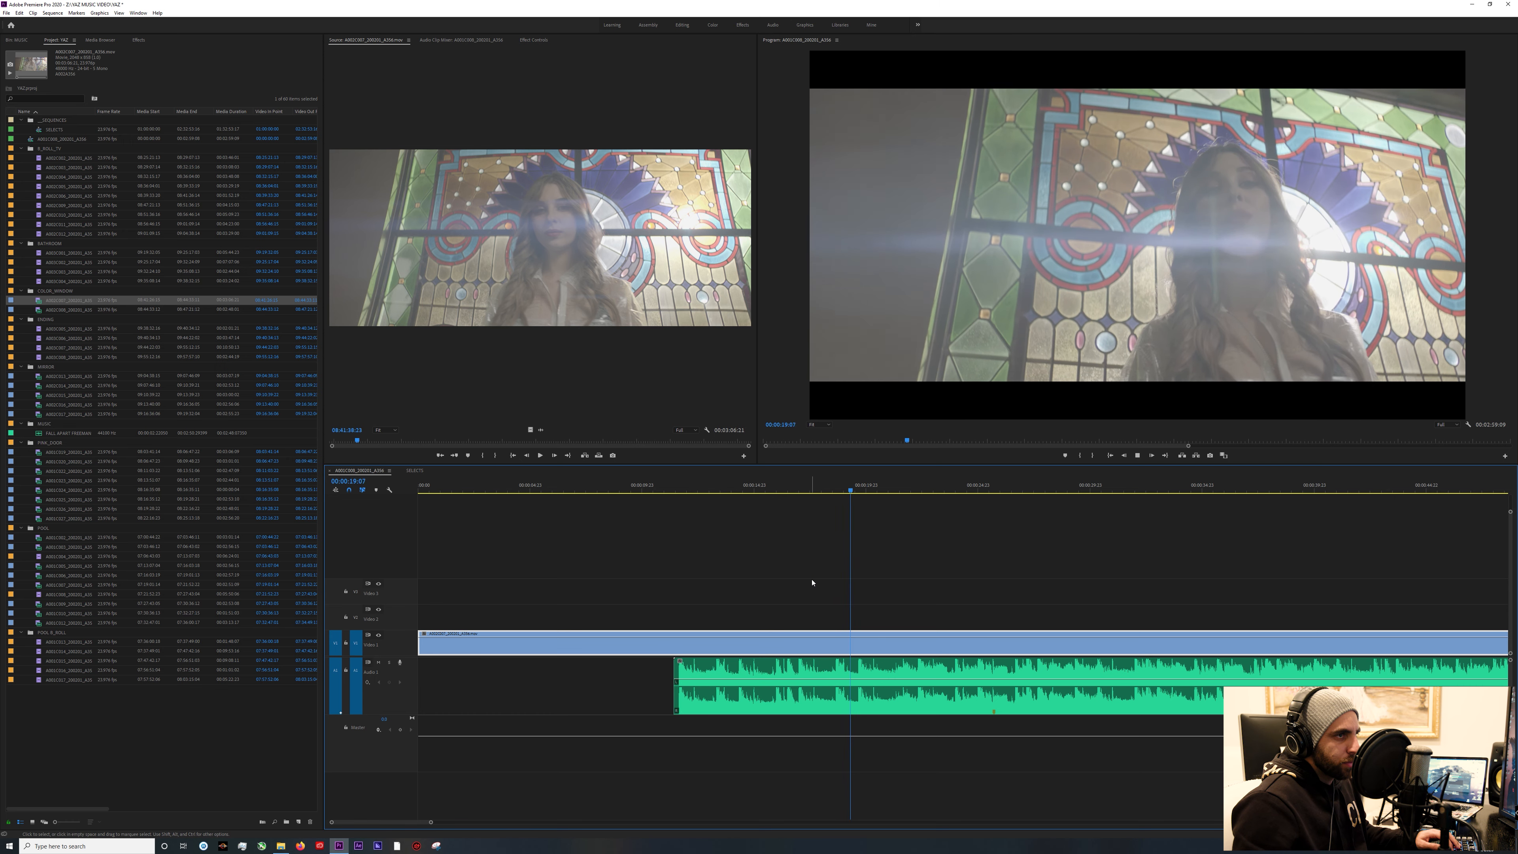
drag(422, 646, 845, 645)
key(space)
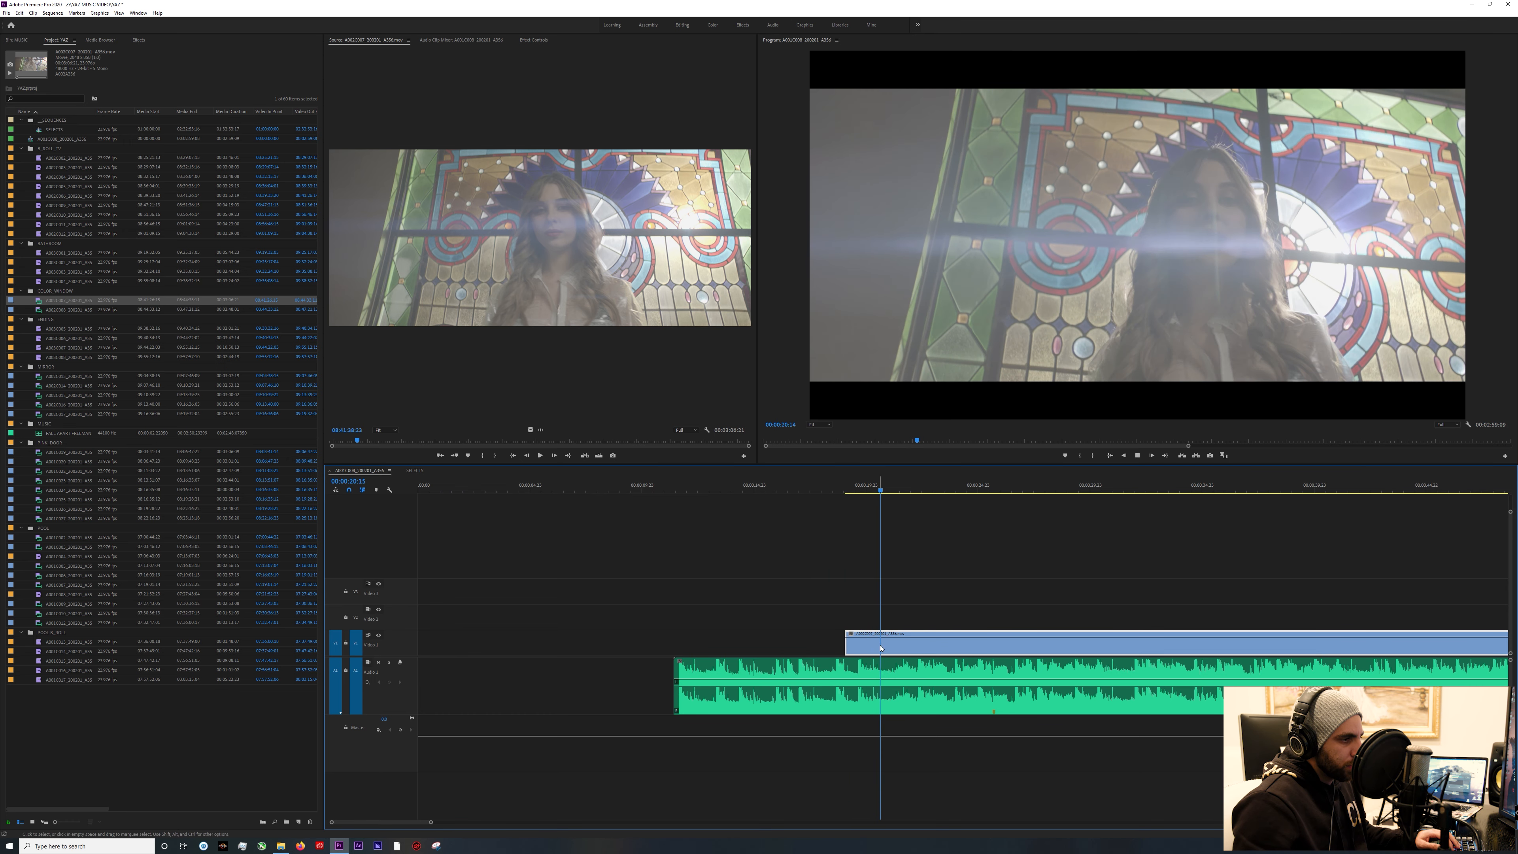
drag(900, 646, 948, 646)
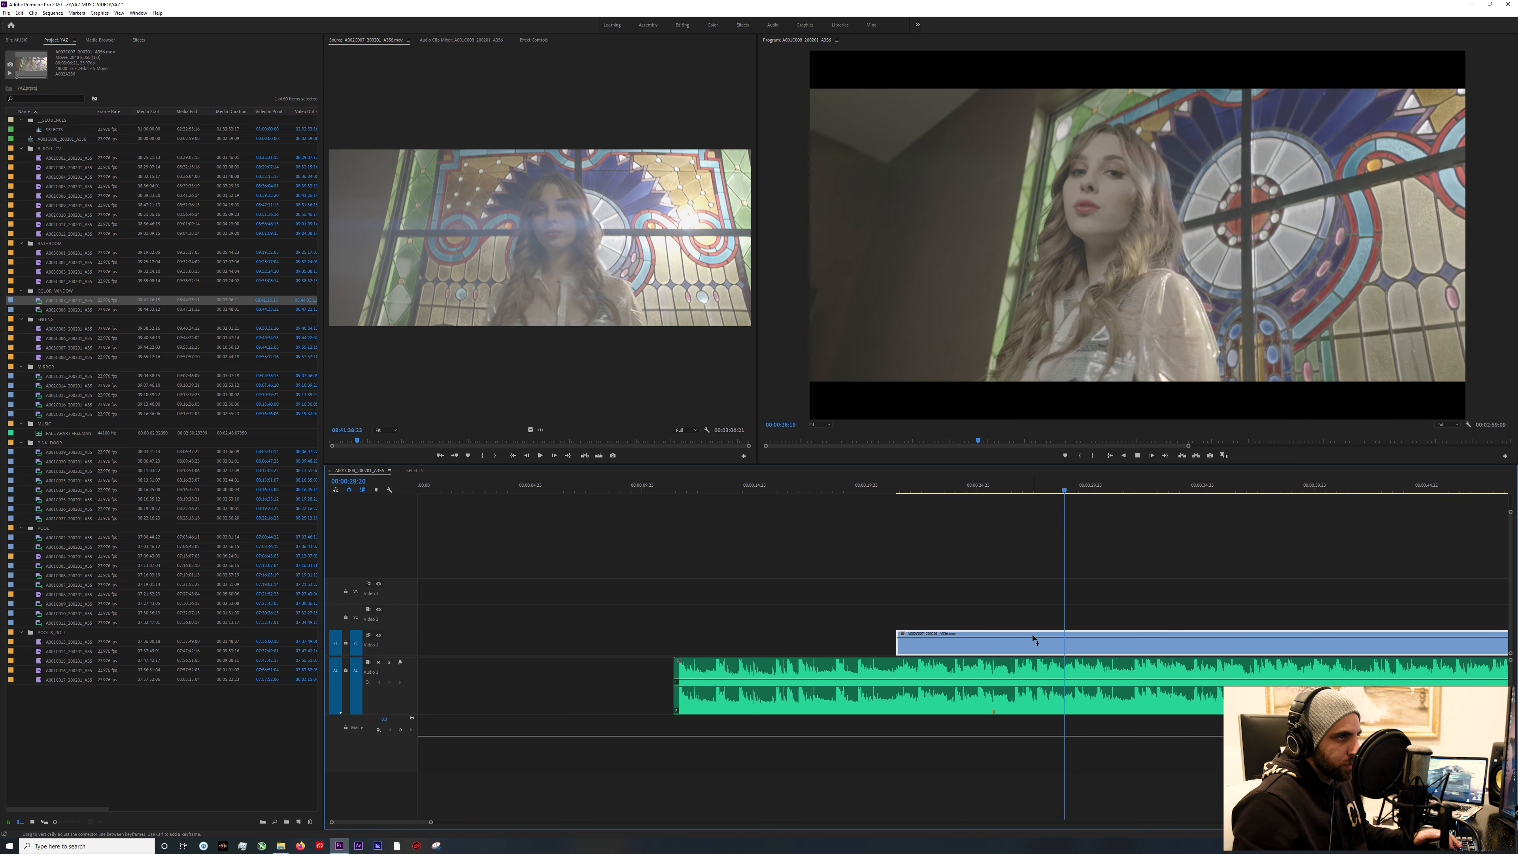
Nudge the window clip slightly earlier on Video 1 and play it back to check the lip sync.
key(equal)
key(equal)
drag(822, 648, 788, 648)
click(650, 485)
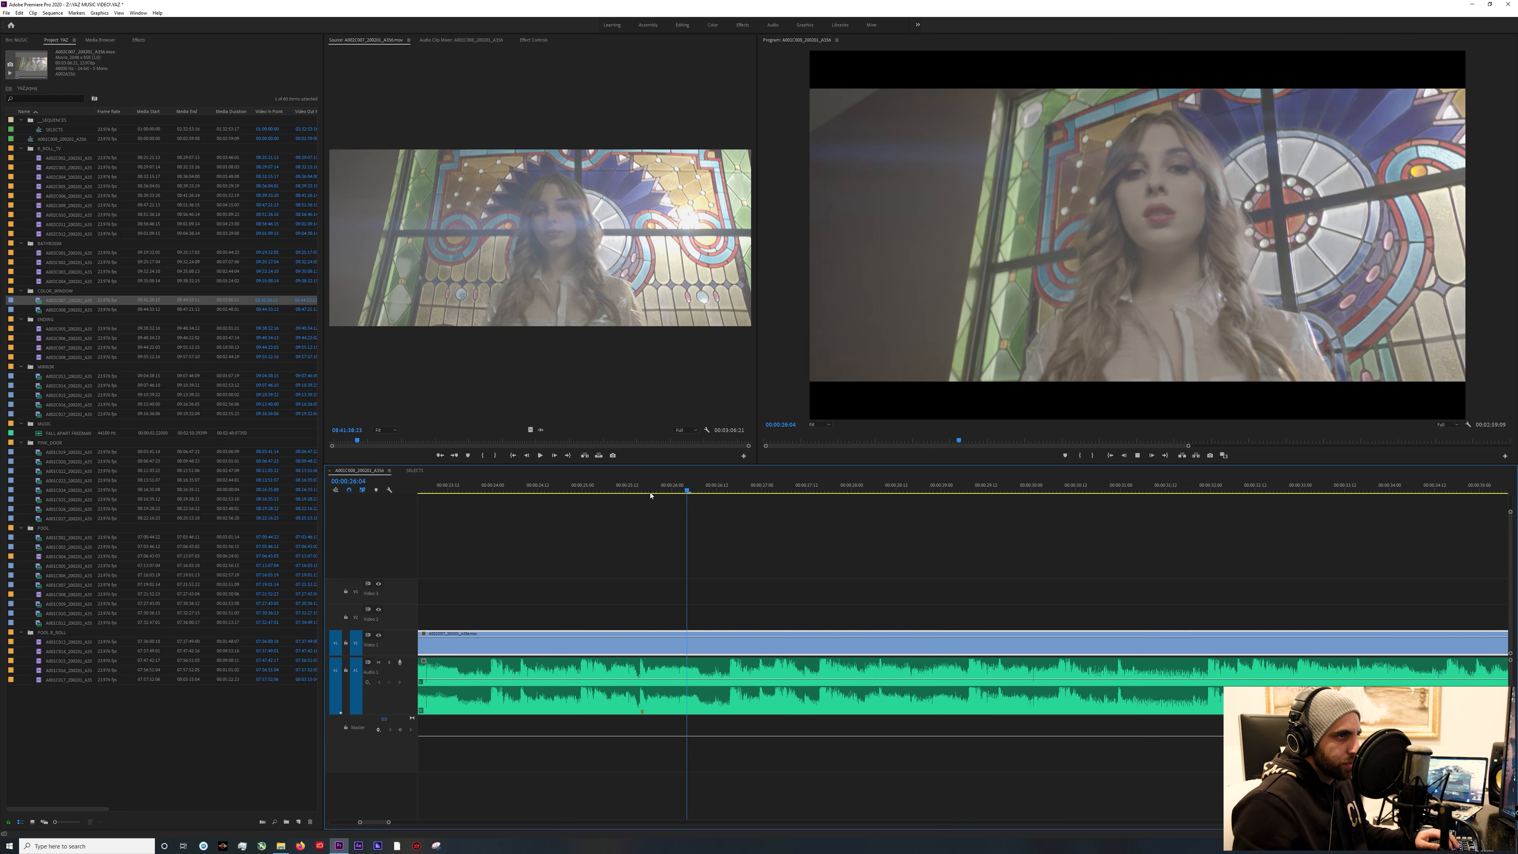
key(equal)
key(space)
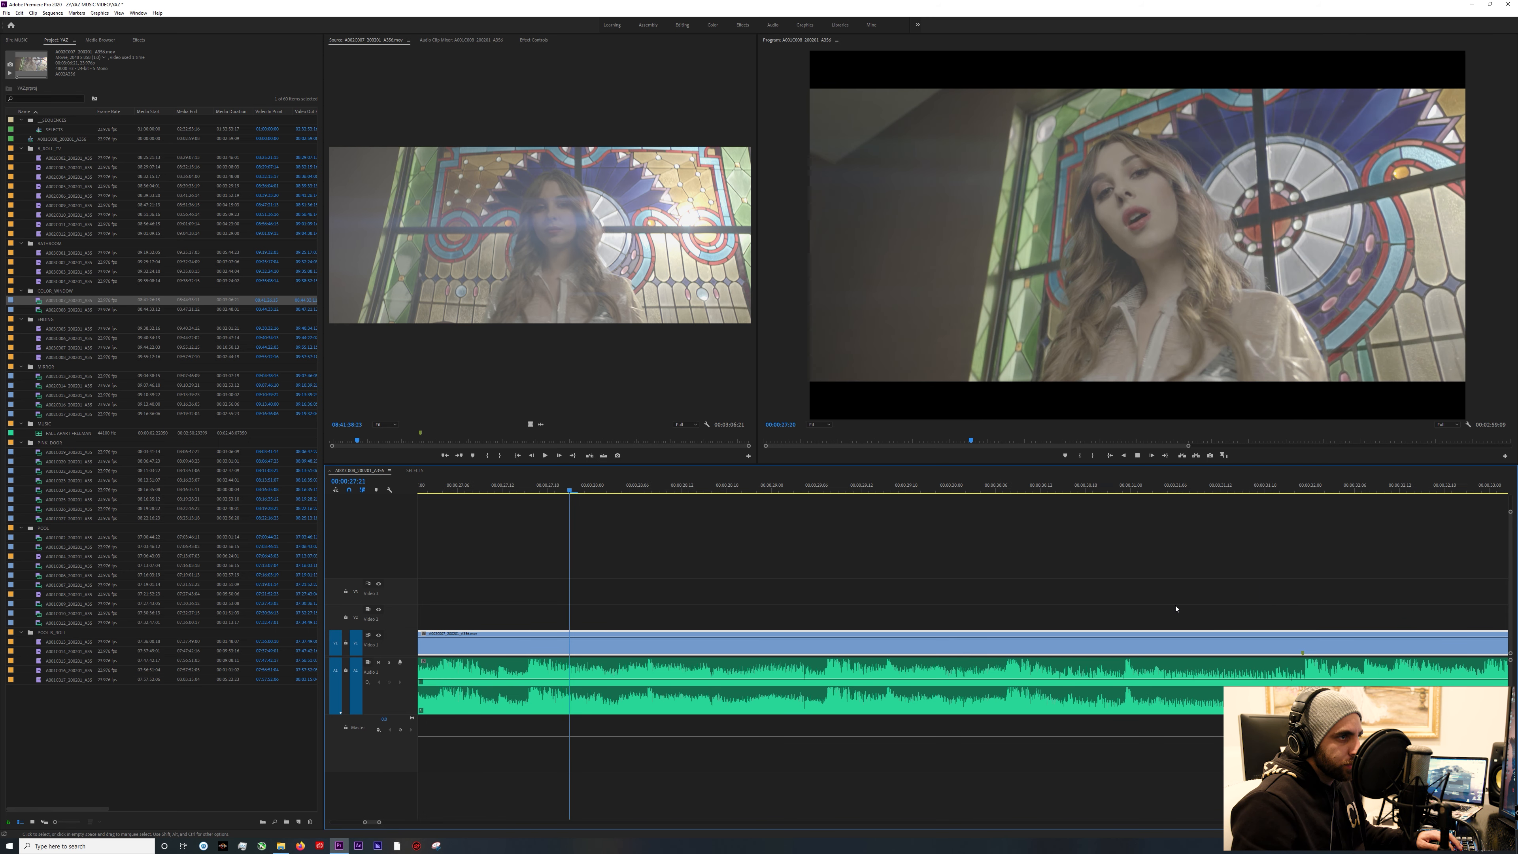
Mark the matching lyric on both the window clip and the song, and shift the clip earlier so the two markers line up.
key(space)
drag(681, 486, 639, 489)
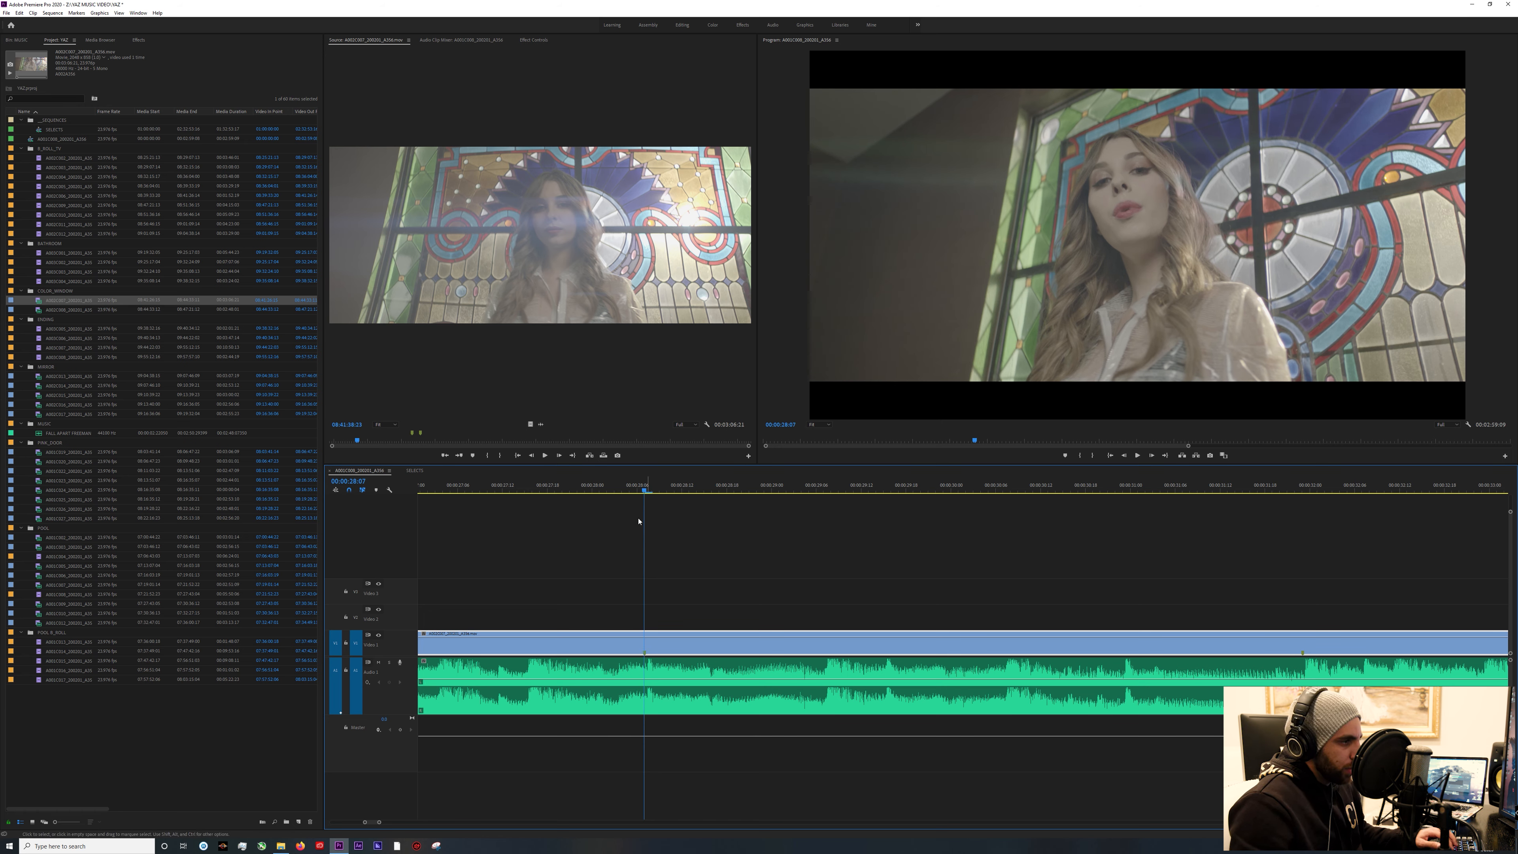
mouse_move(629, 491)
mouse_down()
mouse_move(593, 489)
mouse_move(669, 489)
mouse_move(562, 489)
mouse_move(621, 489)
mouse_move(599, 489)
mouse_up()
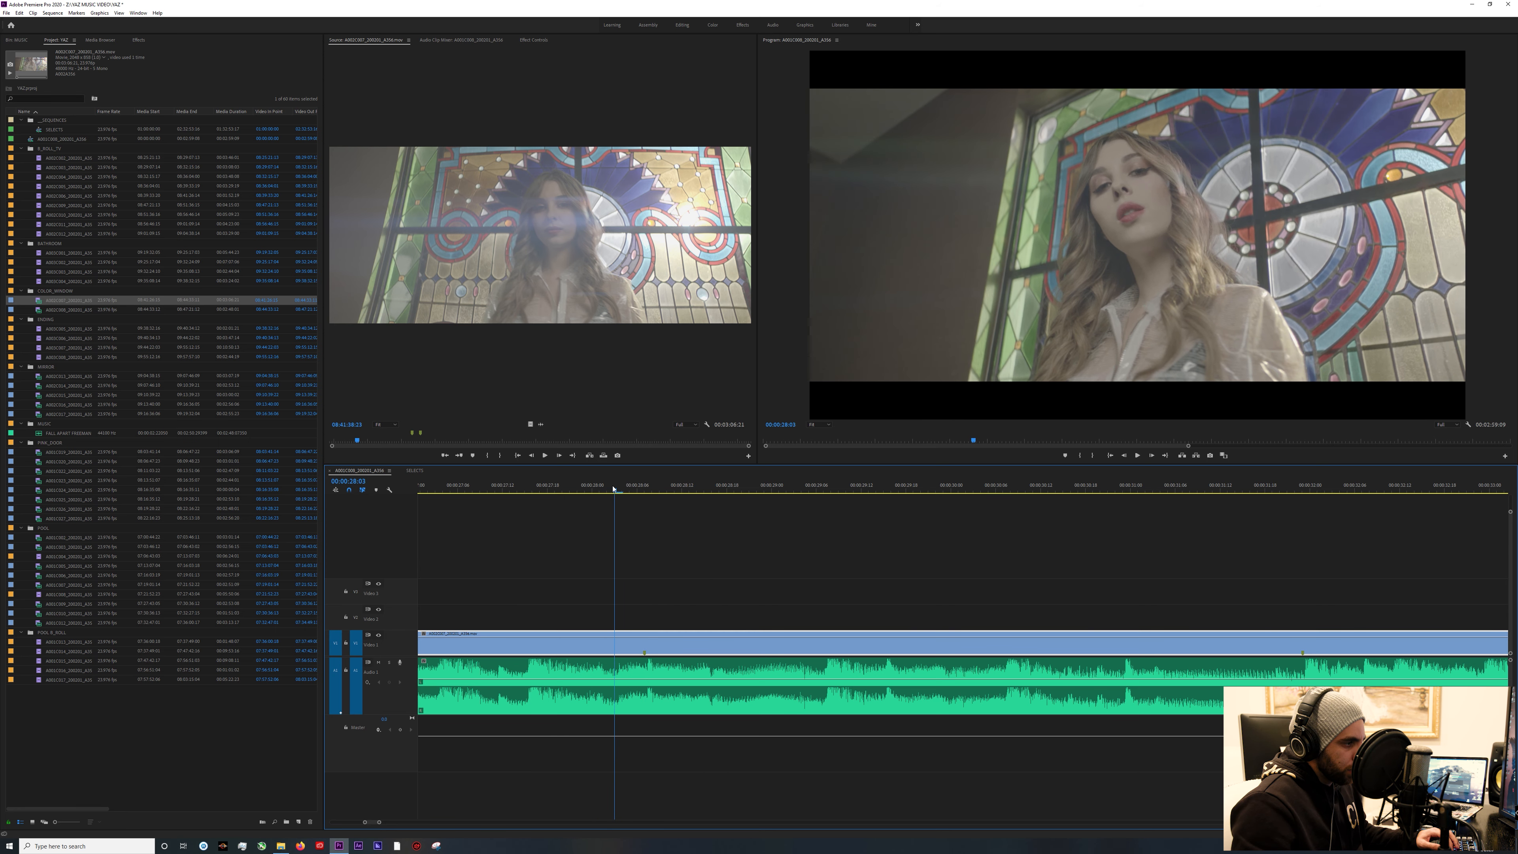
click(635, 676)
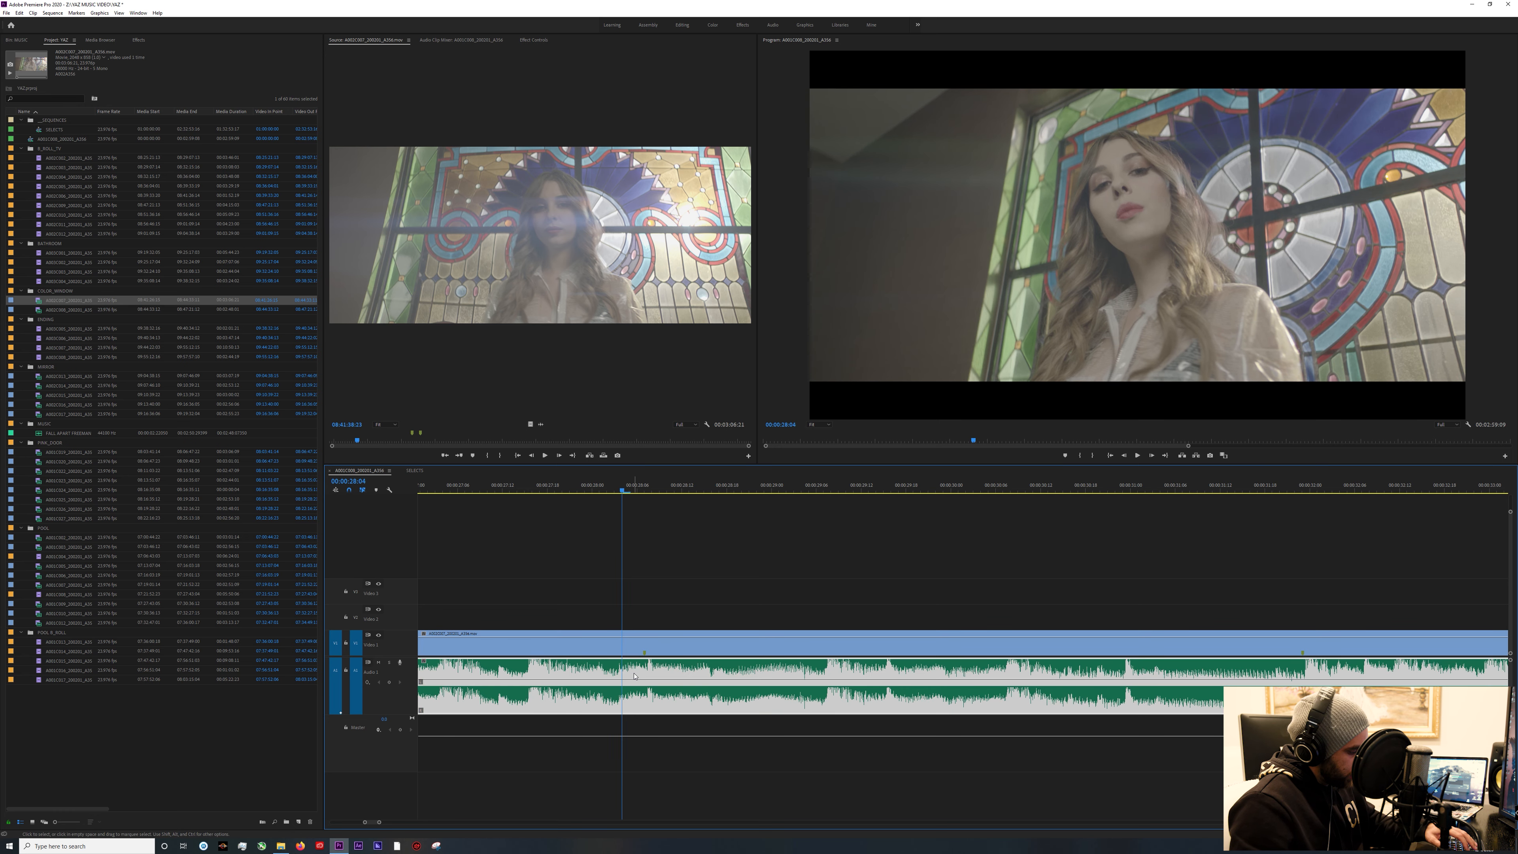
drag(671, 647, 650, 644)
Play the synced window clip full screen to check the lip sync, and save the project.
key(space)
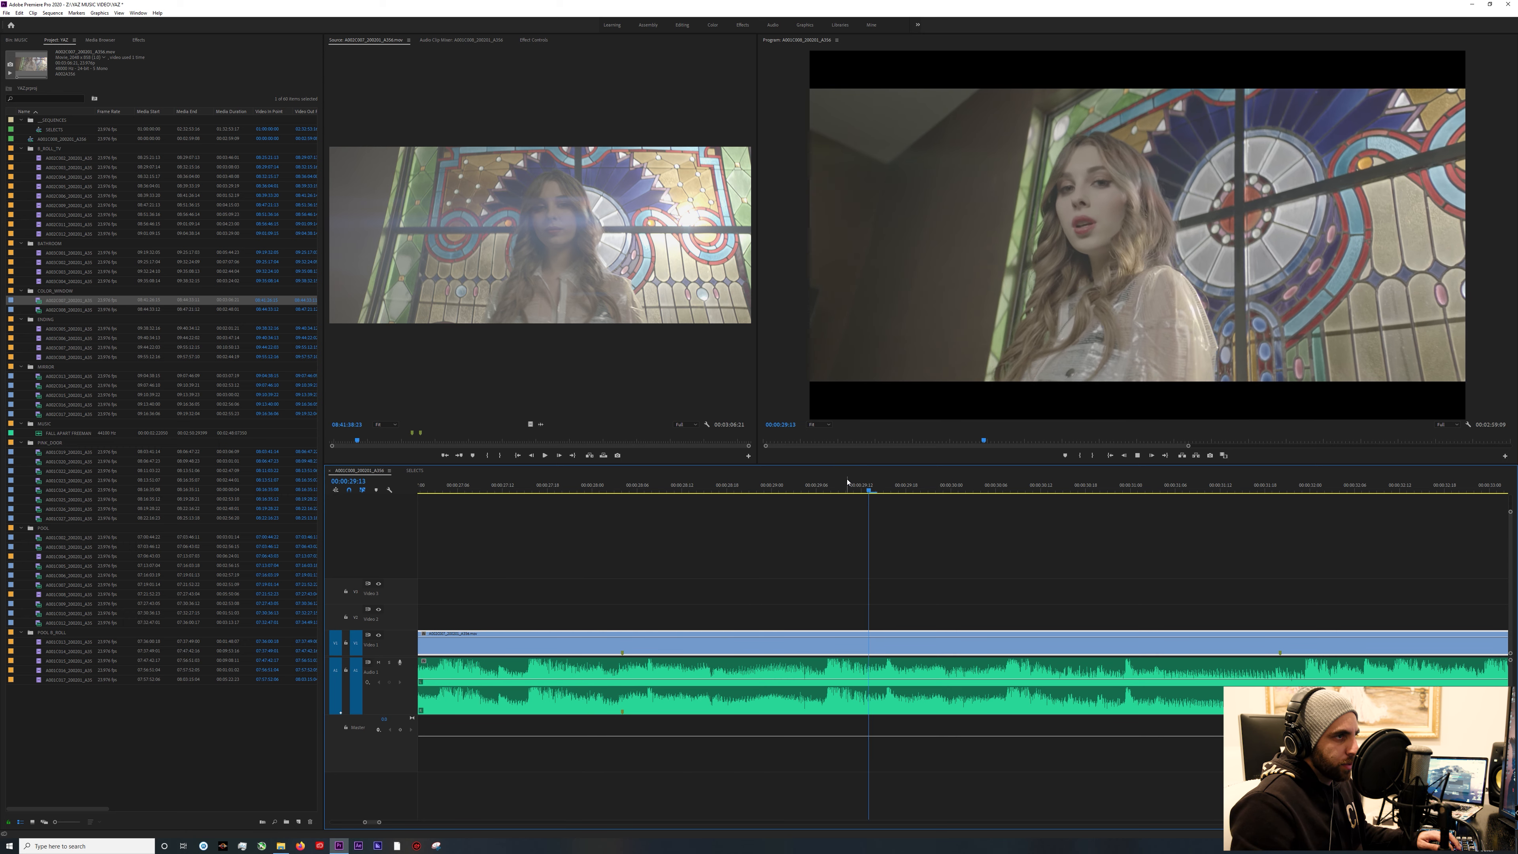
key(ctrl+grave)
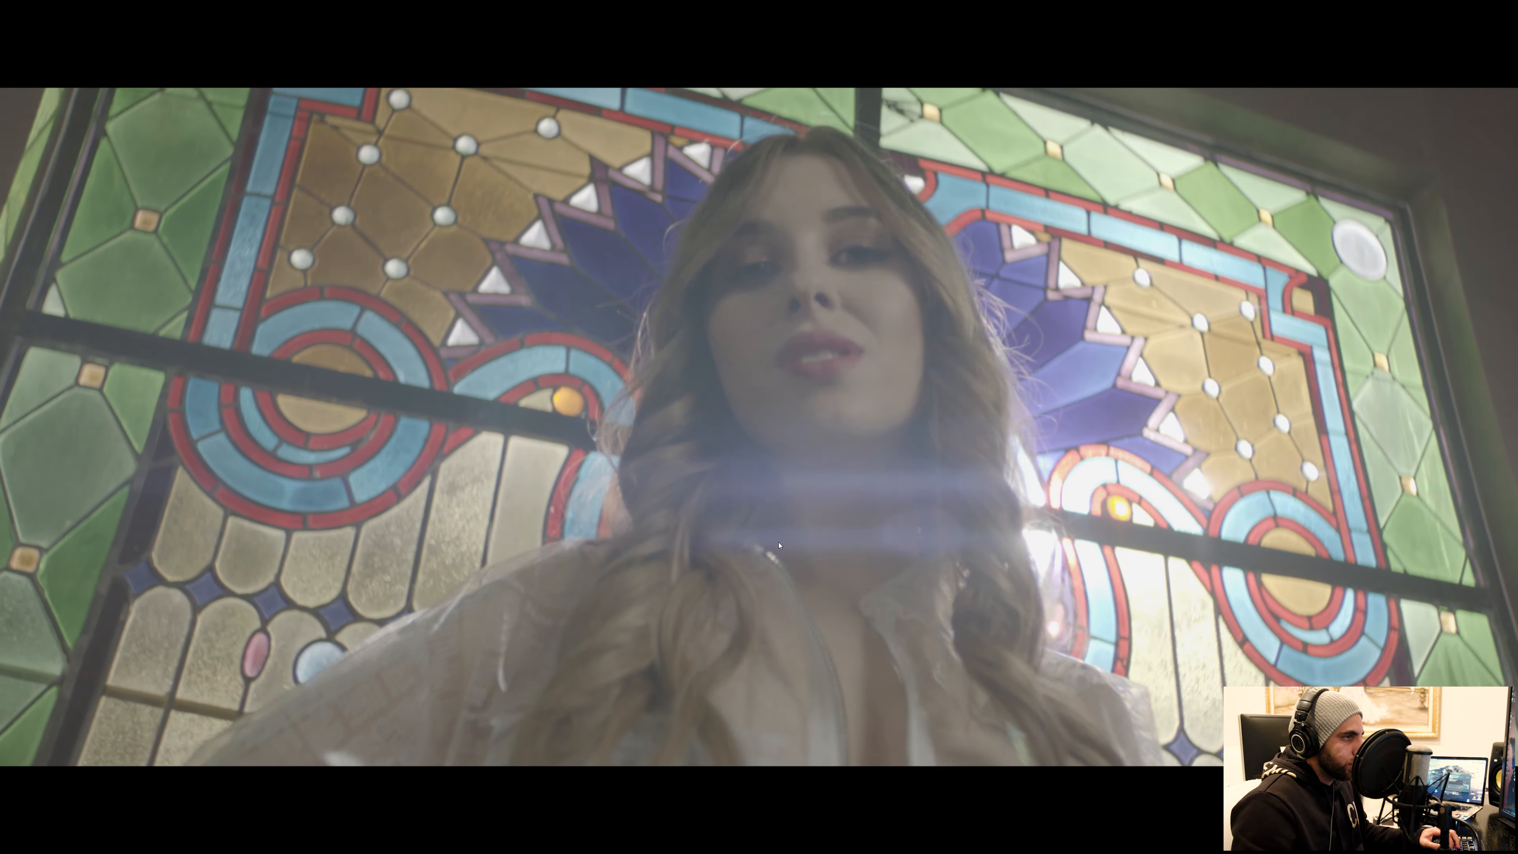
key(ctrl+grave)
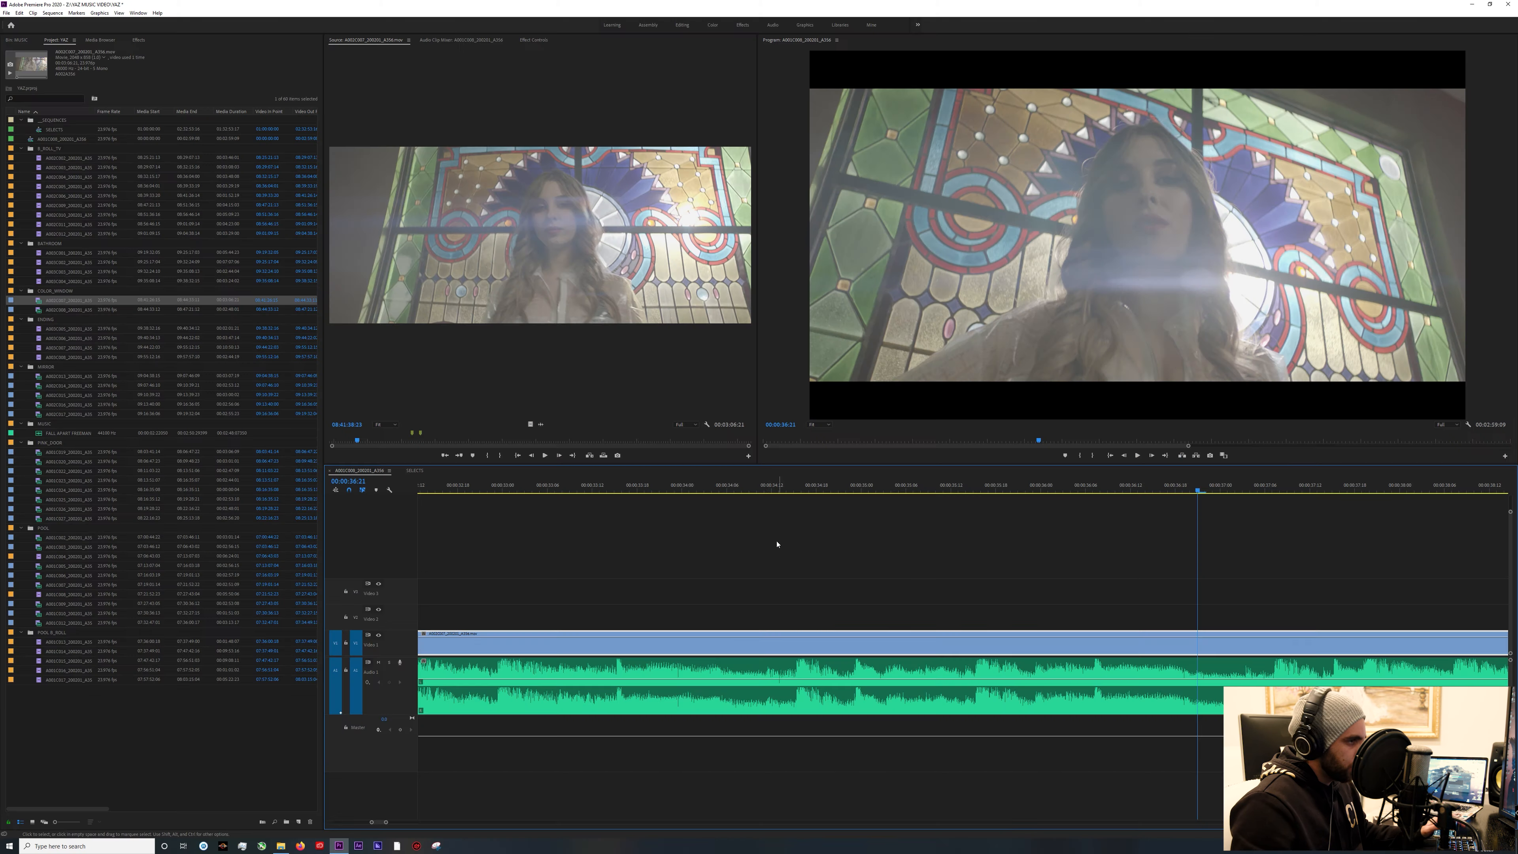
key(ctrl+s)
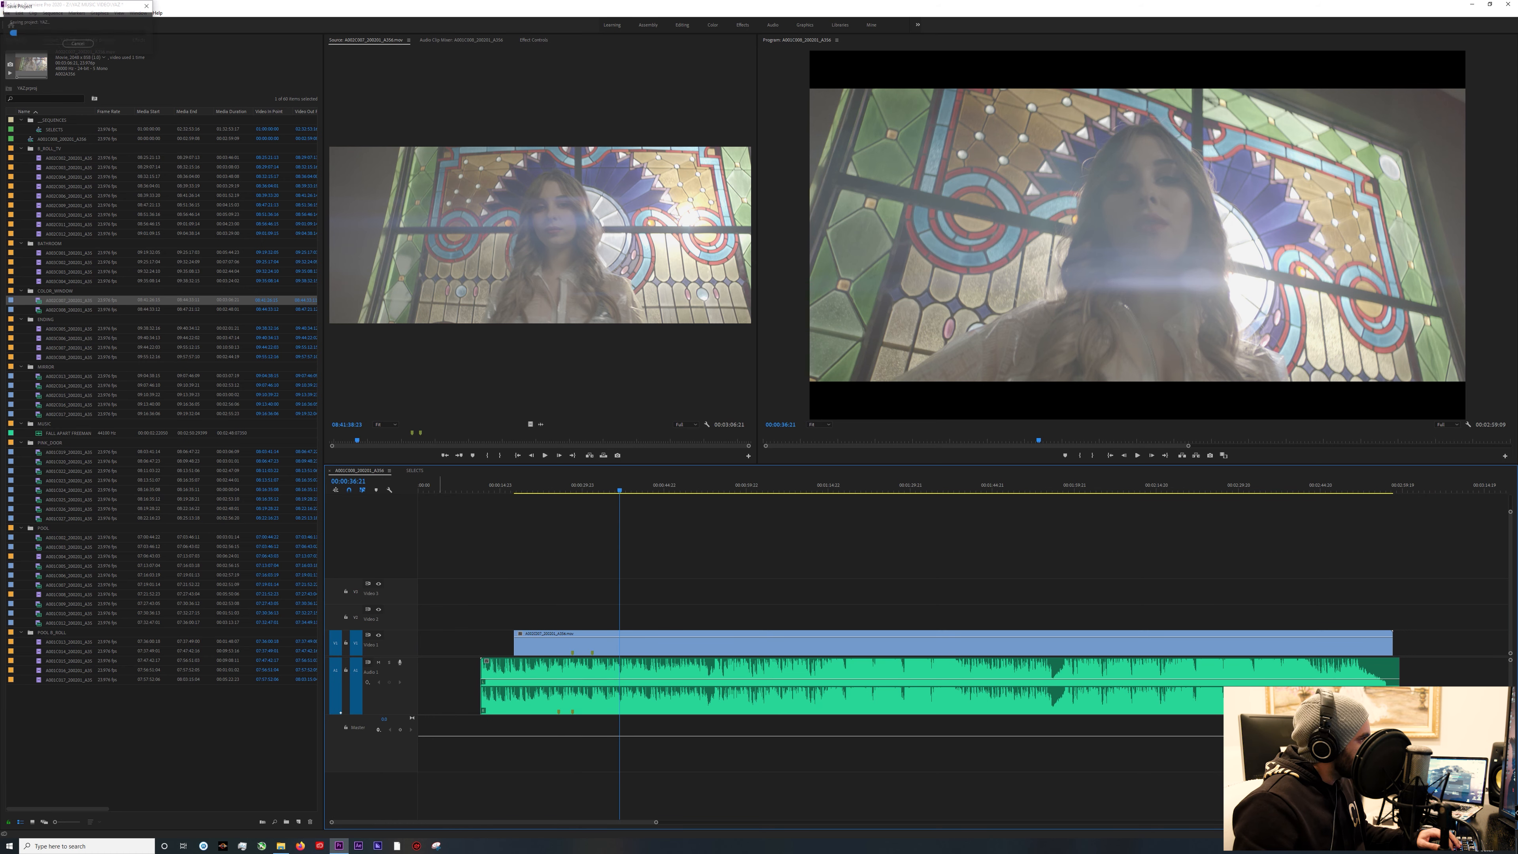
Open the second stained-glass window clip for viewing and play it full screen to find the lyric used for syncing.
double_click(41, 311)
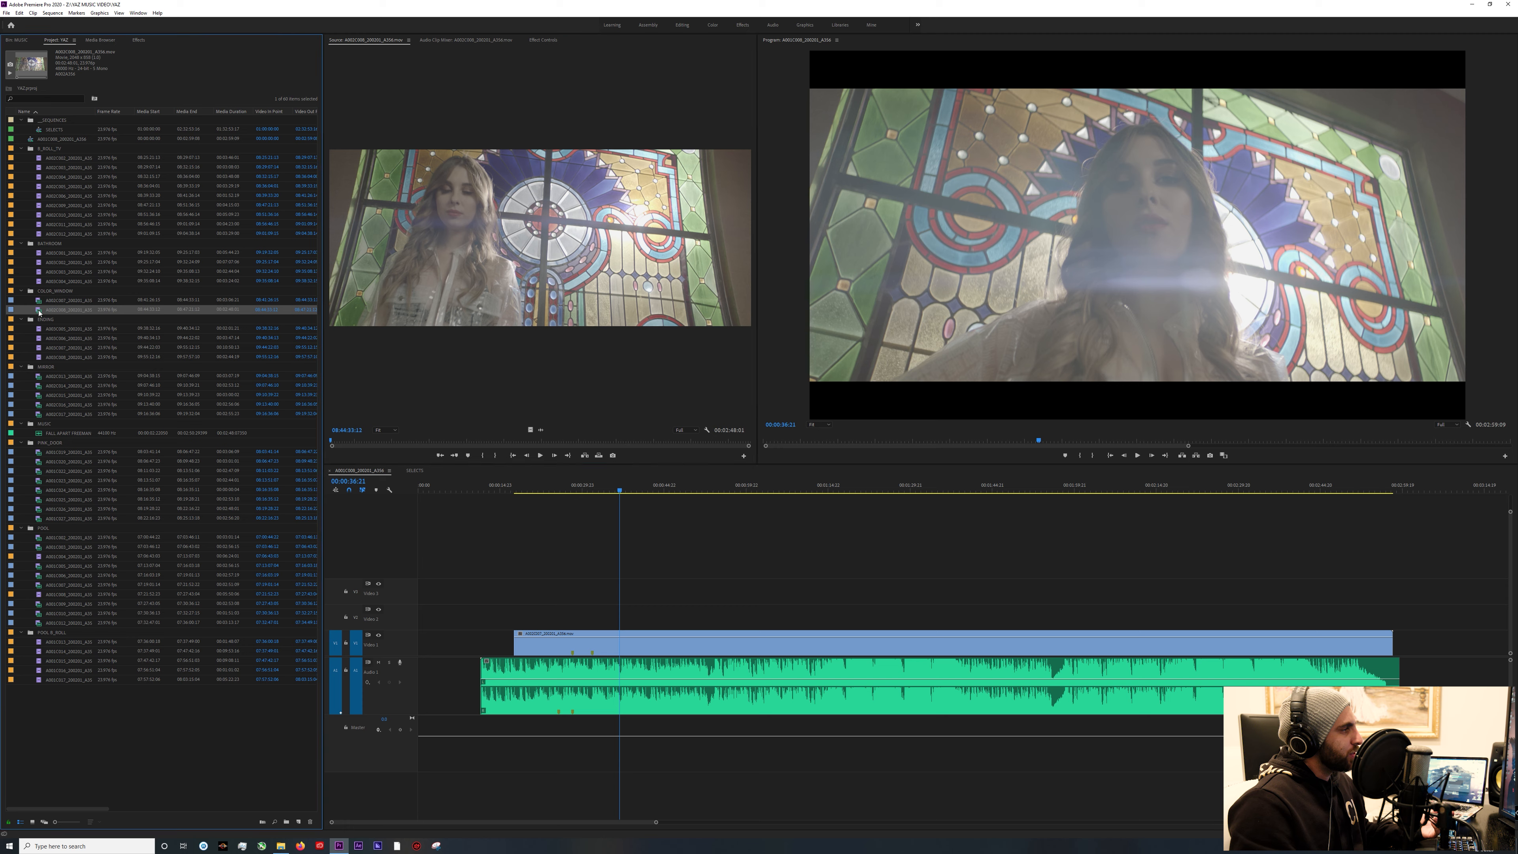
mouse_move(366, 443)
mouse_down()
mouse_move(332, 442)
mouse_move(370, 441)
mouse_move(354, 445)
mouse_up()
key(space)
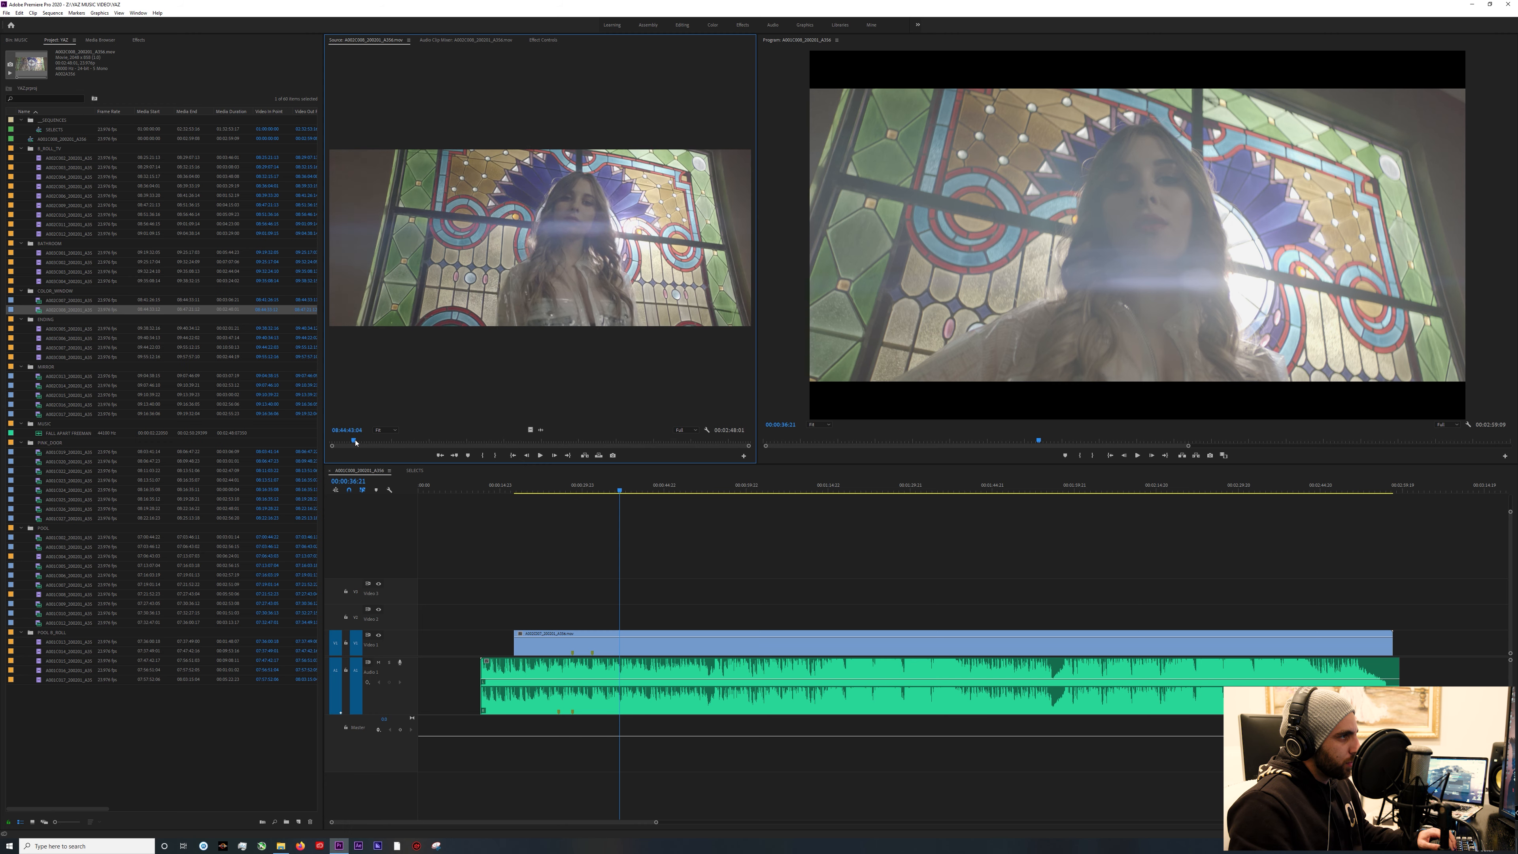
key(ctrl+grave)
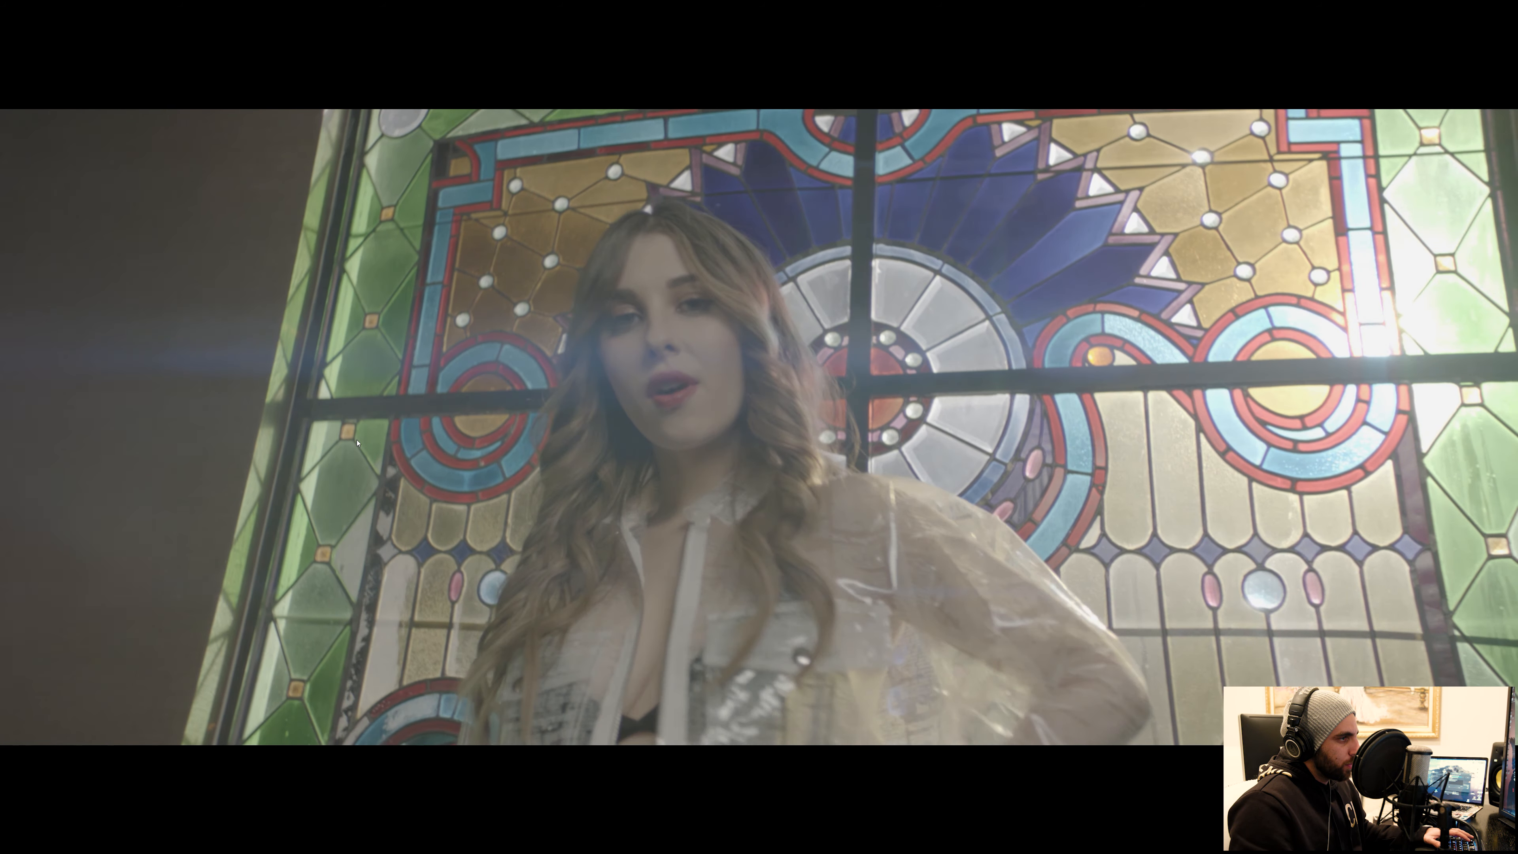
key(ctrl+grave)
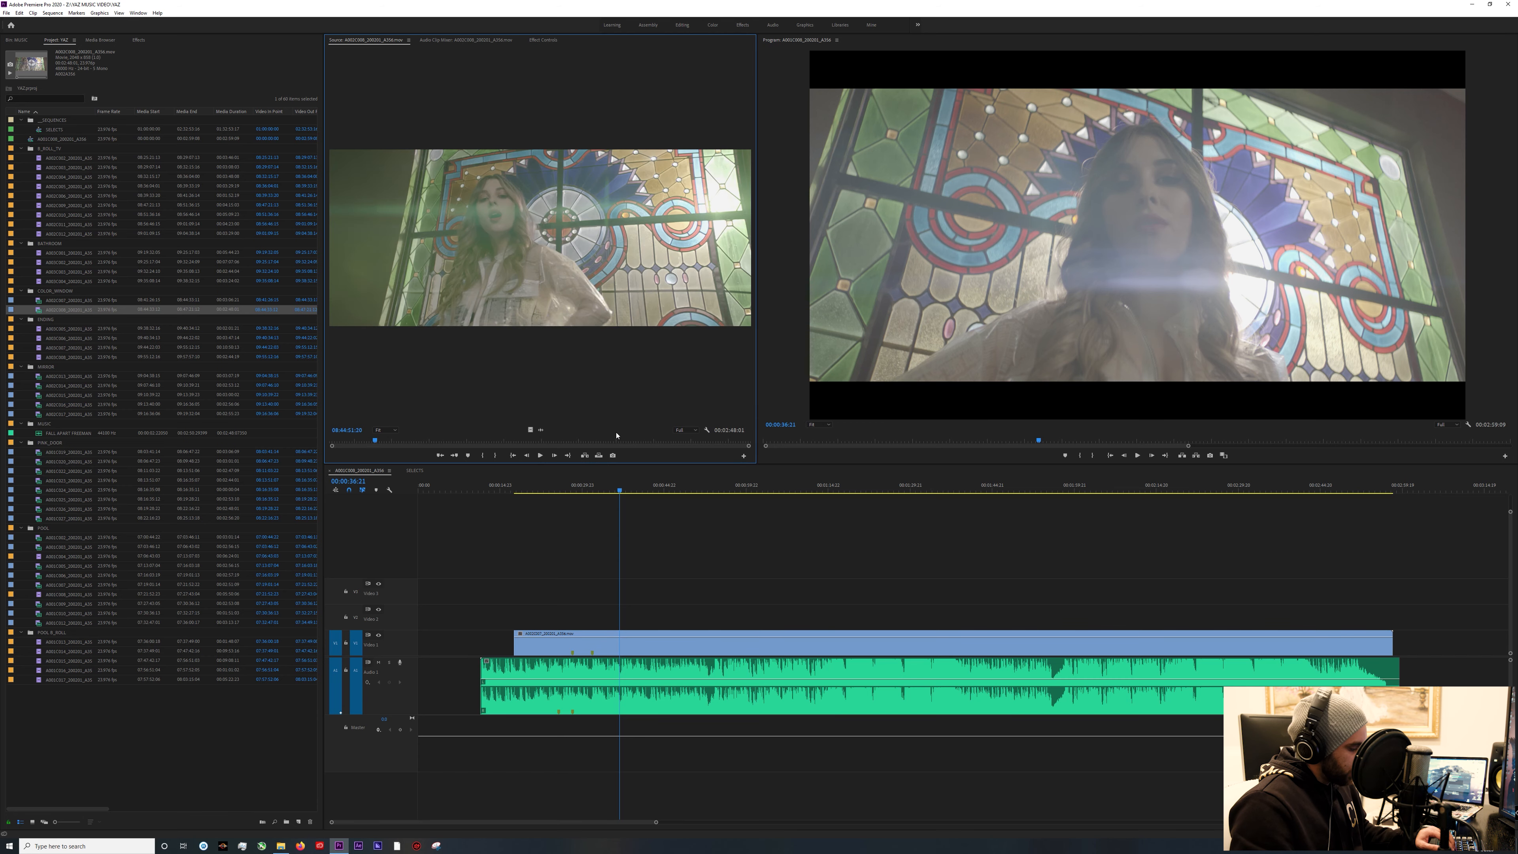
Stop the second window clip at the sync lyric, step forward six frames and add a marker there.
key(space)
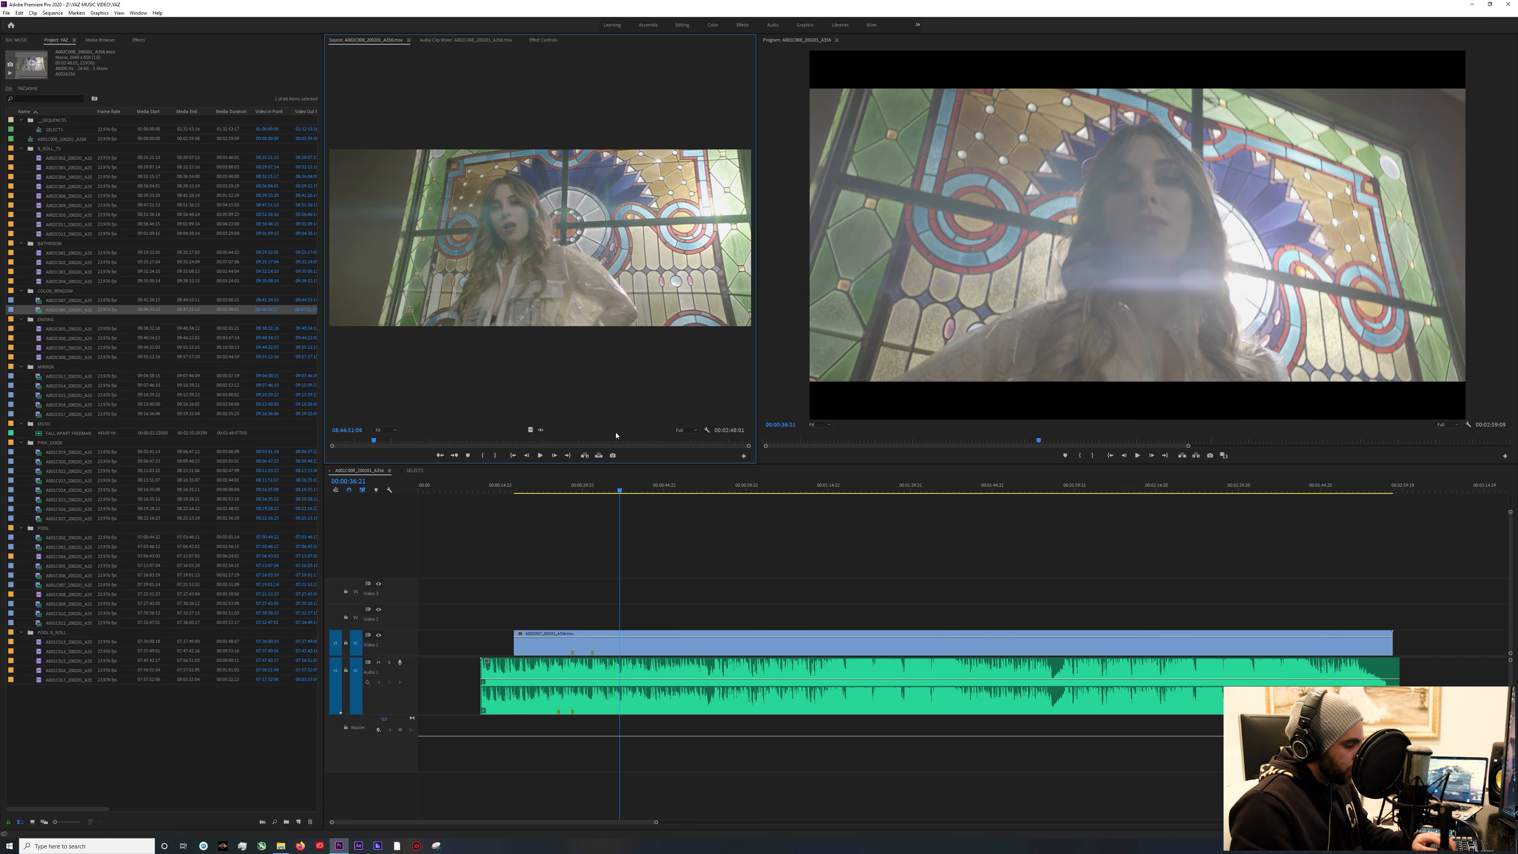
key(Right)
key(Right)
key(Right)
key(Right)
key(Right)
key(Right)
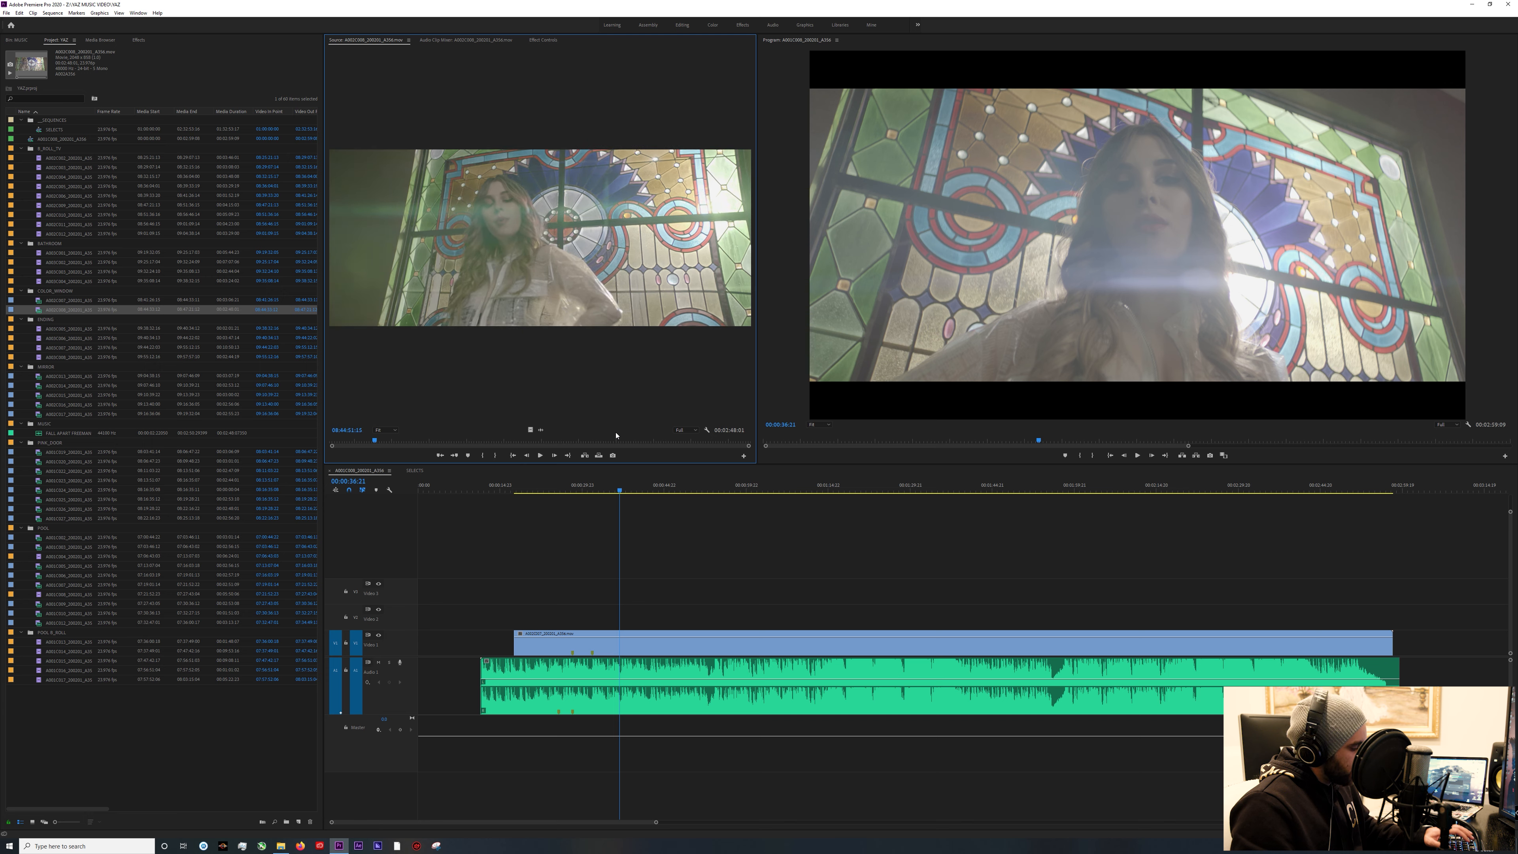
key(m)
Place the second window clip on Video 2 and slide it earlier so its marker lines up with the sync marker below.
drag(573, 572, 575, 611)
click(560, 490)
key(space)
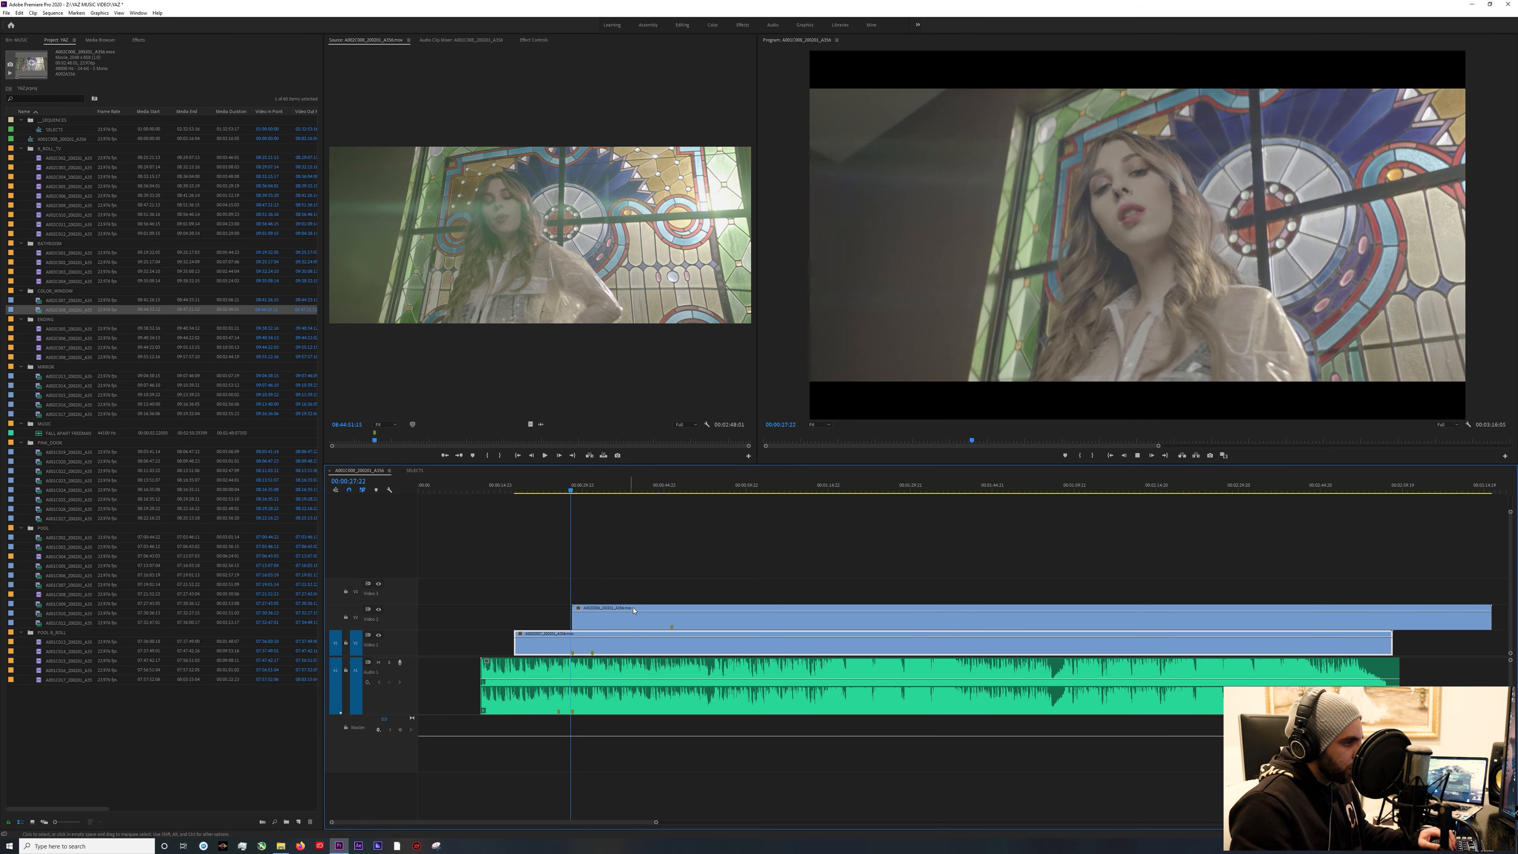
drag(686, 625, 596, 623)
Play the second window clip against the song, also full screen, and replay the sync point to check the lip sync.
click(560, 486)
key(space)
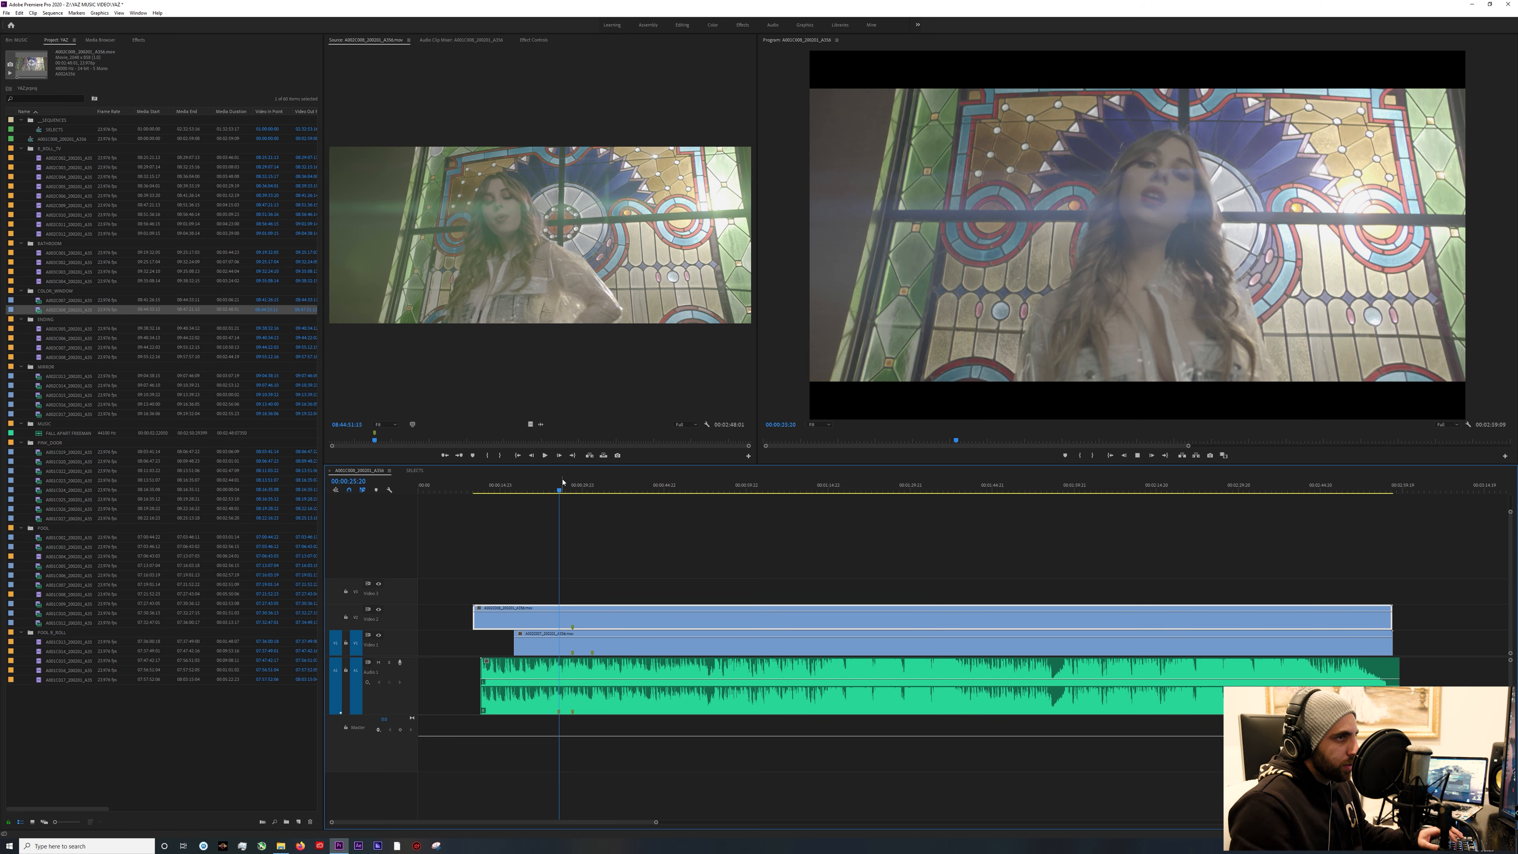
key(ctrl+grave)
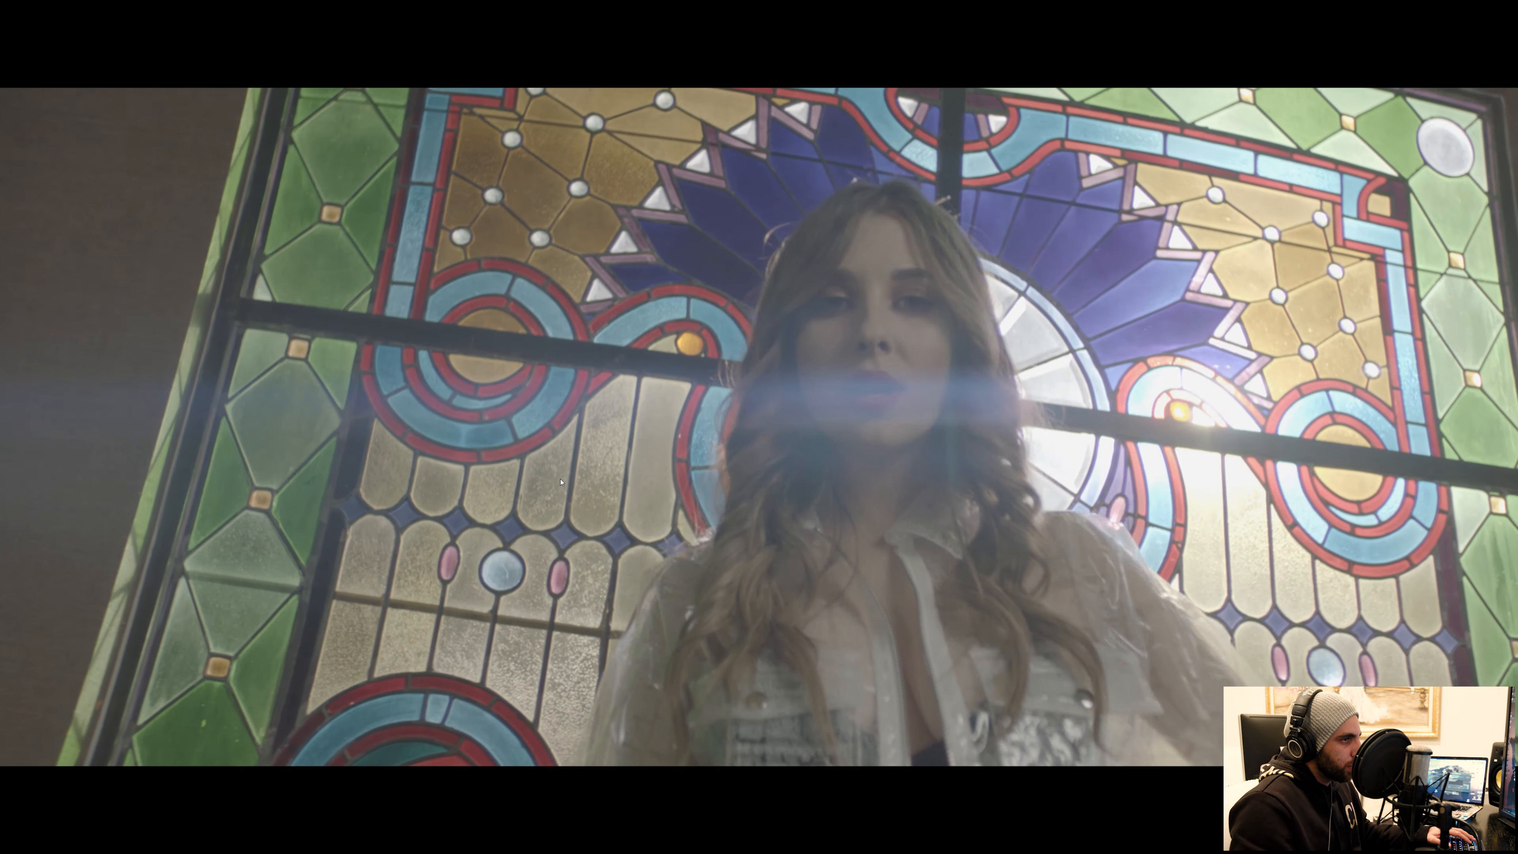
key(ctrl+grave)
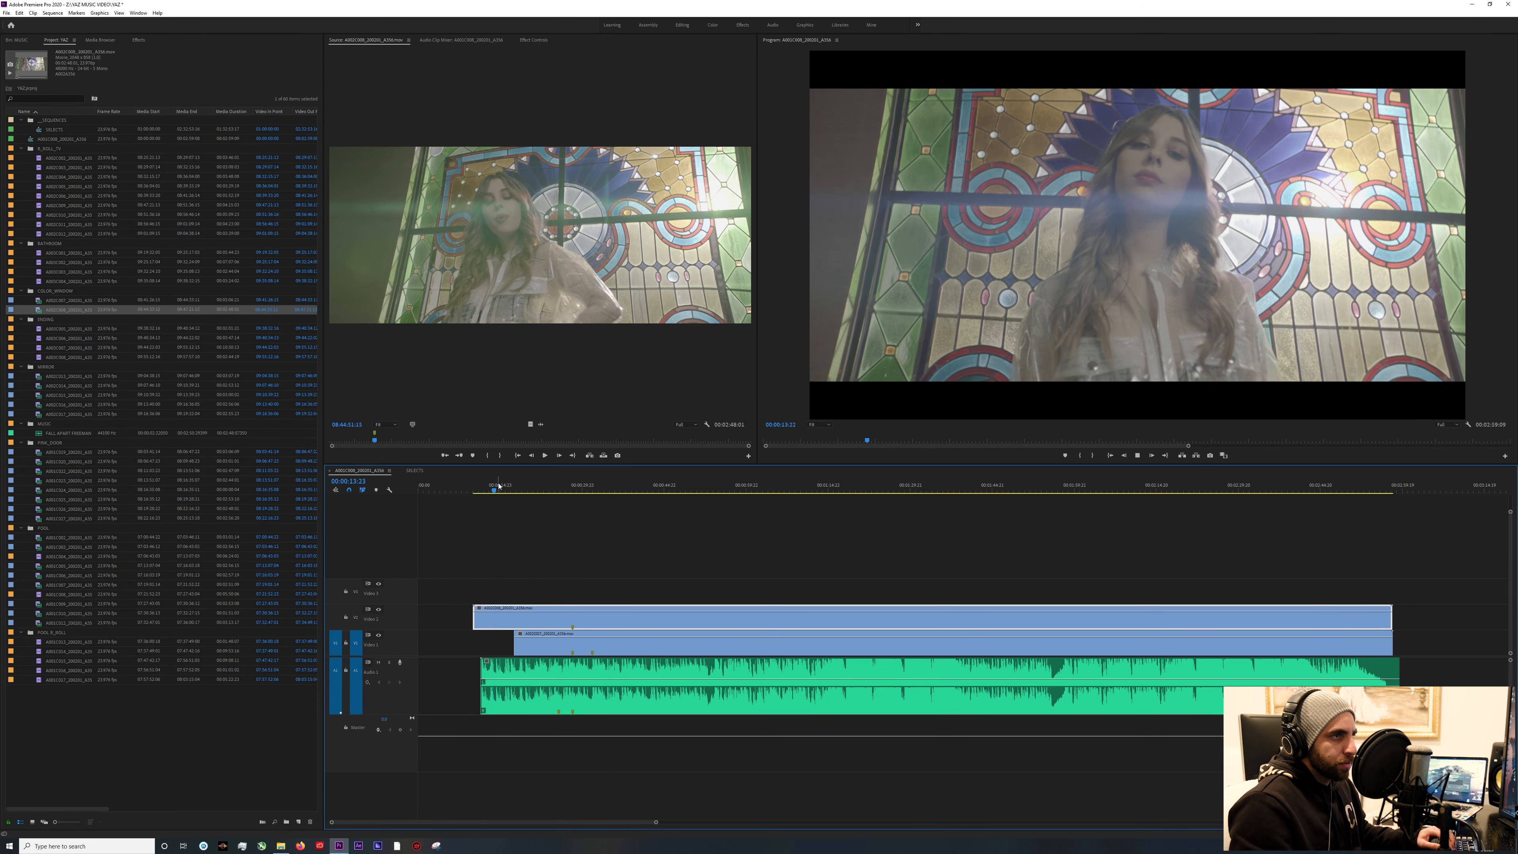
drag(535, 491, 560, 490)
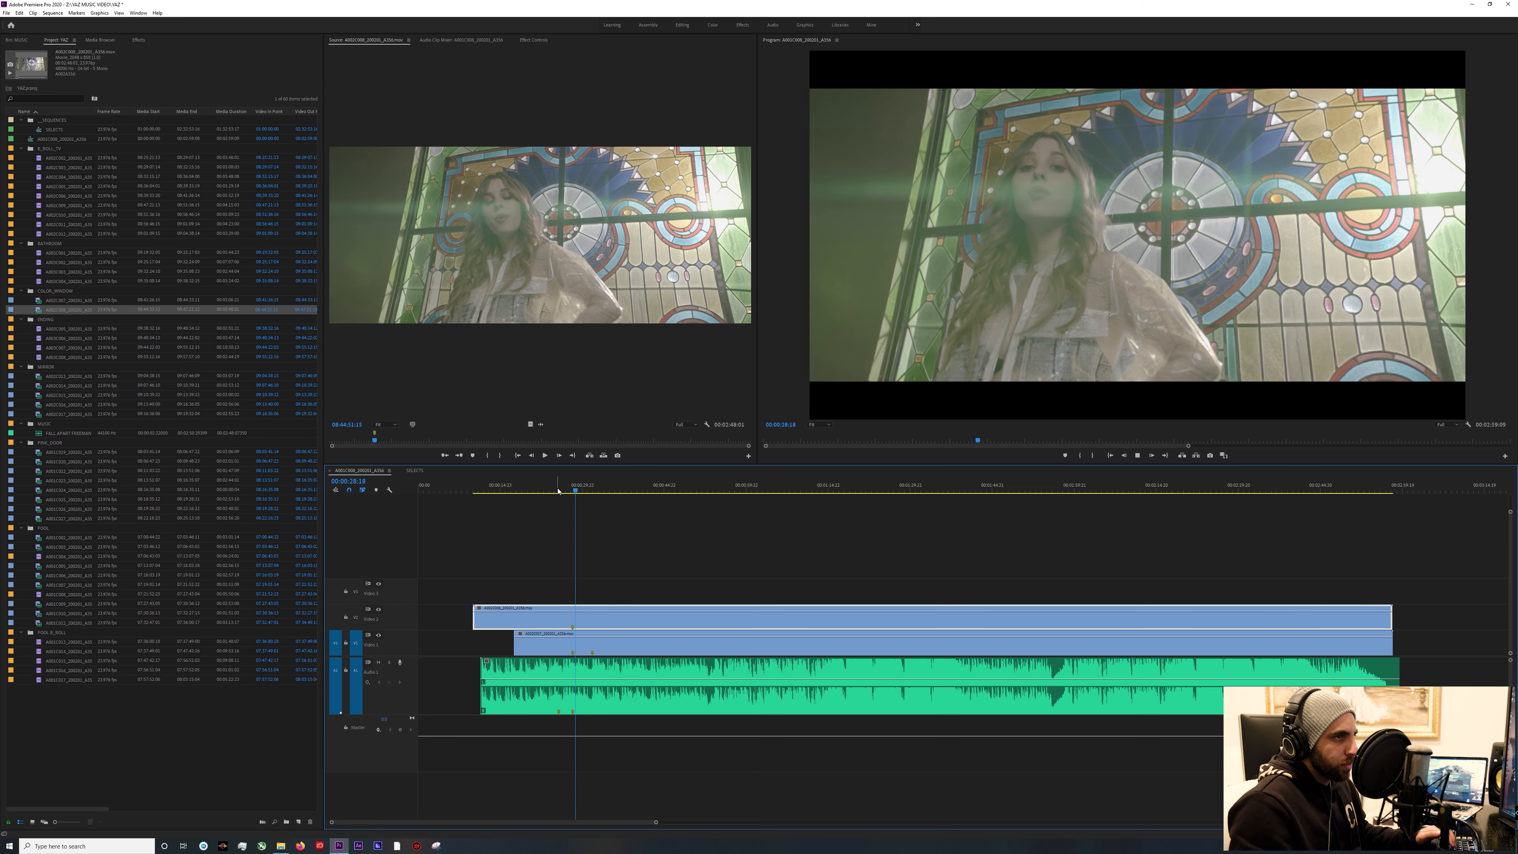
click(559, 490)
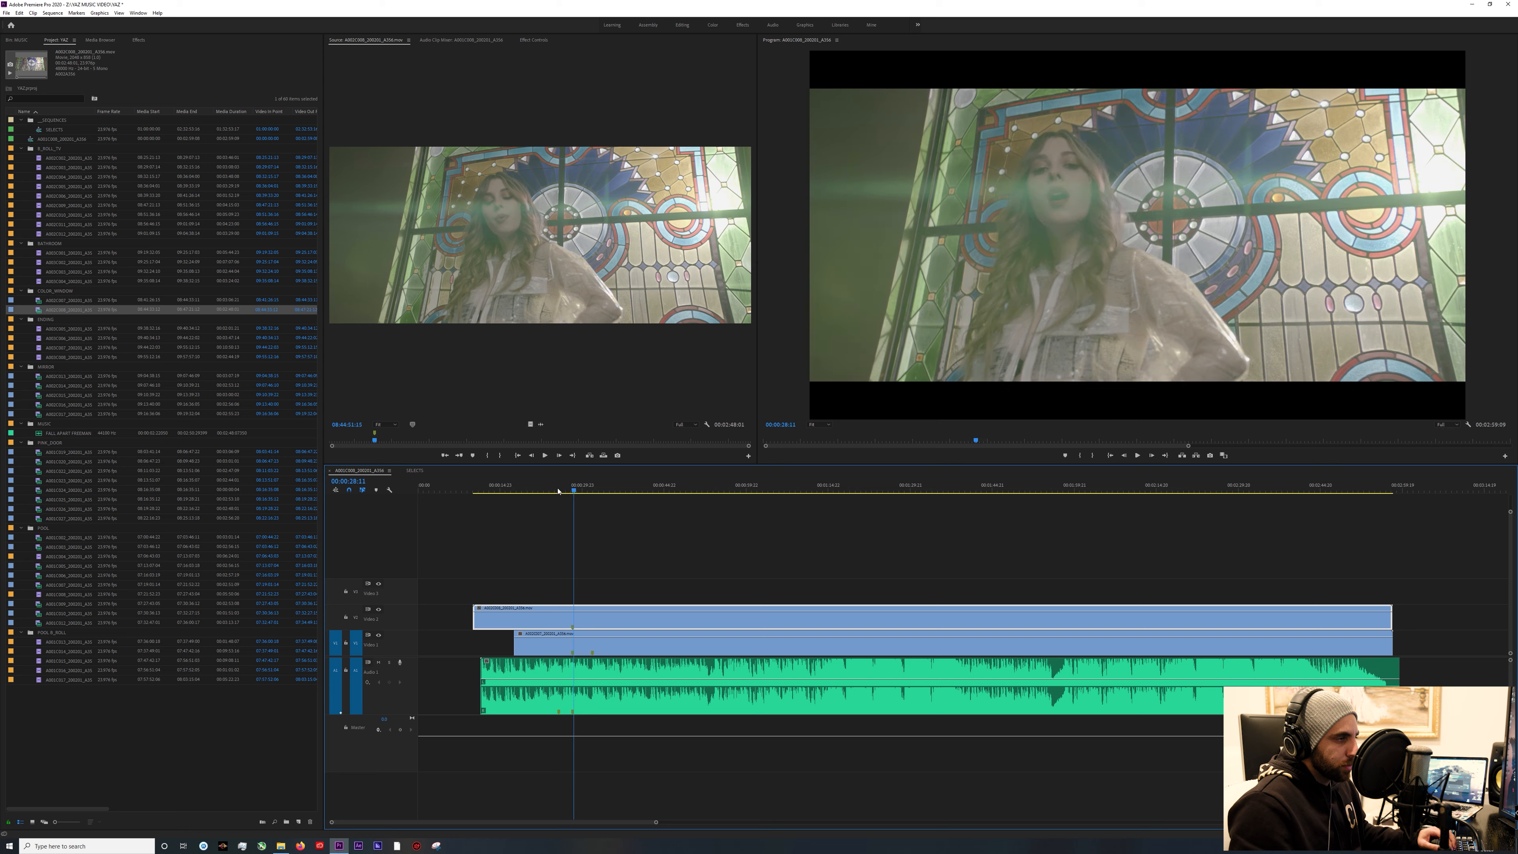
Replay the second window clip from shortly before the sync marker to check its lip sync with the song.
click(558, 490)
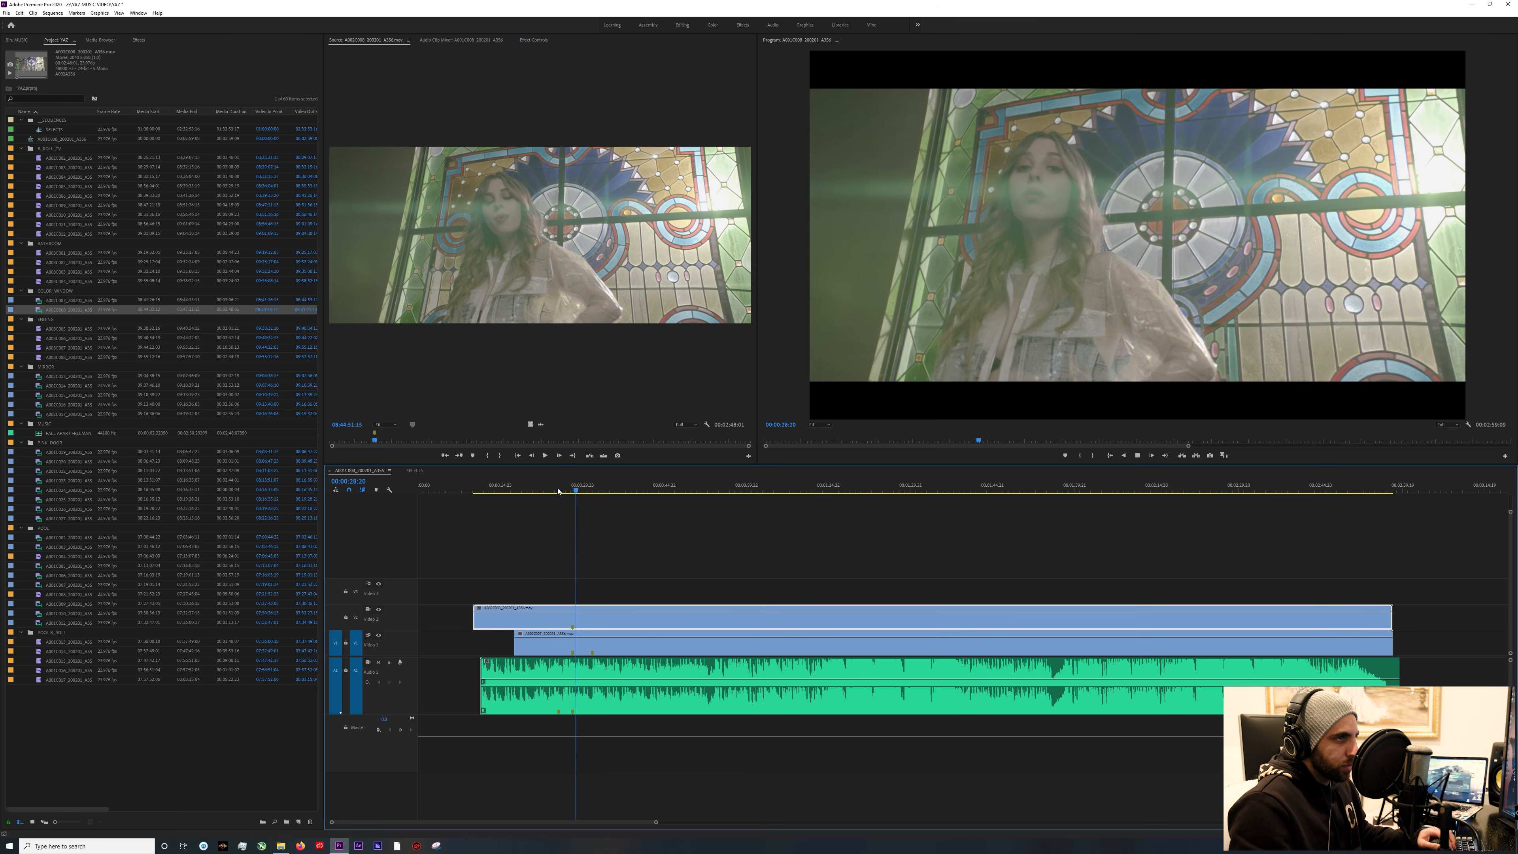
click(558, 490)
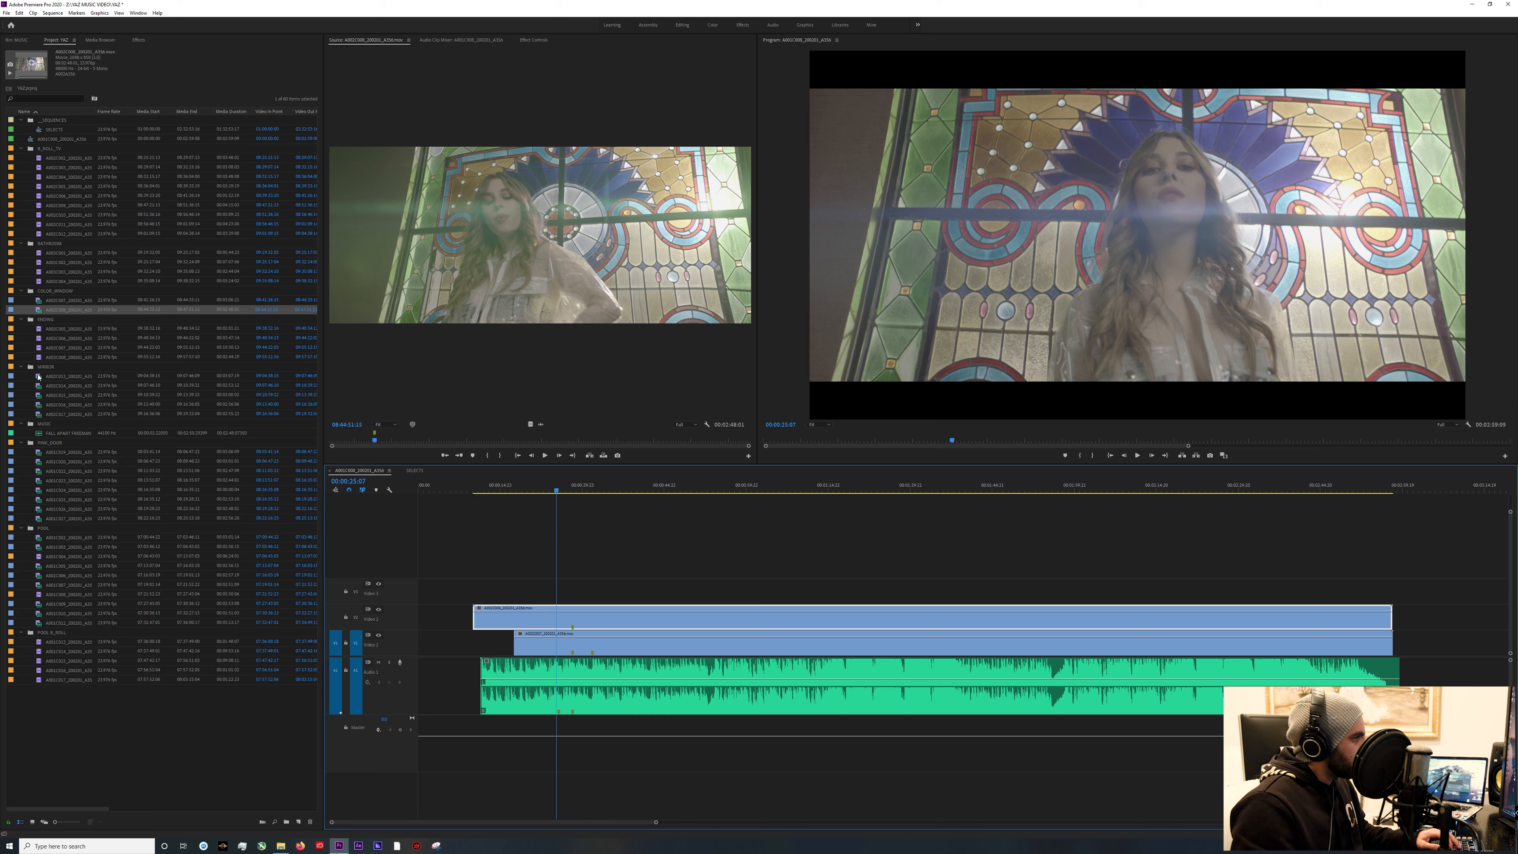
Open the first clip in the MIRROR bin for viewing and widen the source monitor slightly.
click(44, 292)
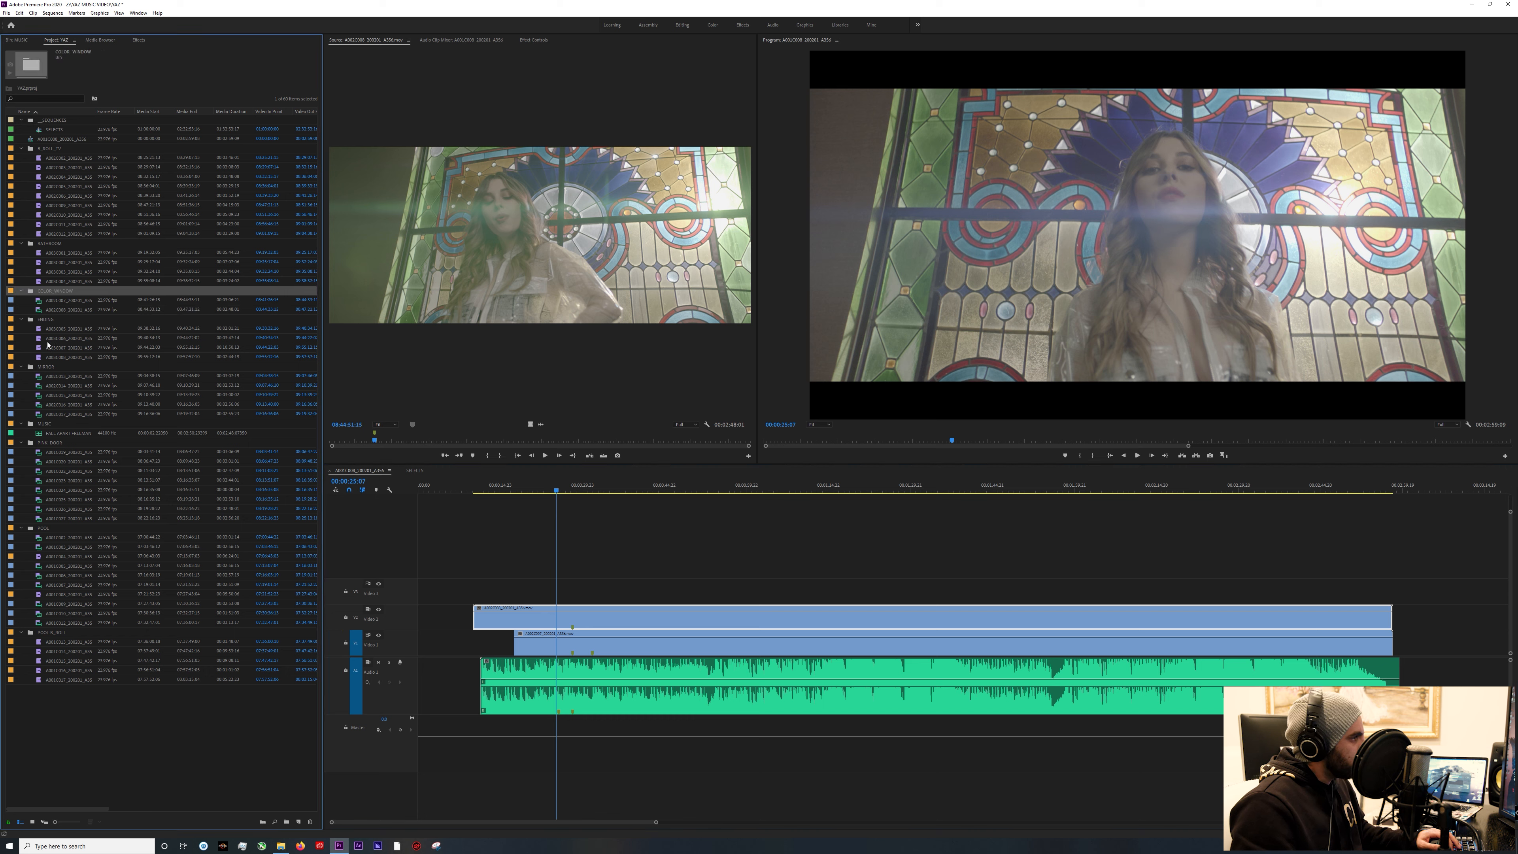
double_click(43, 377)
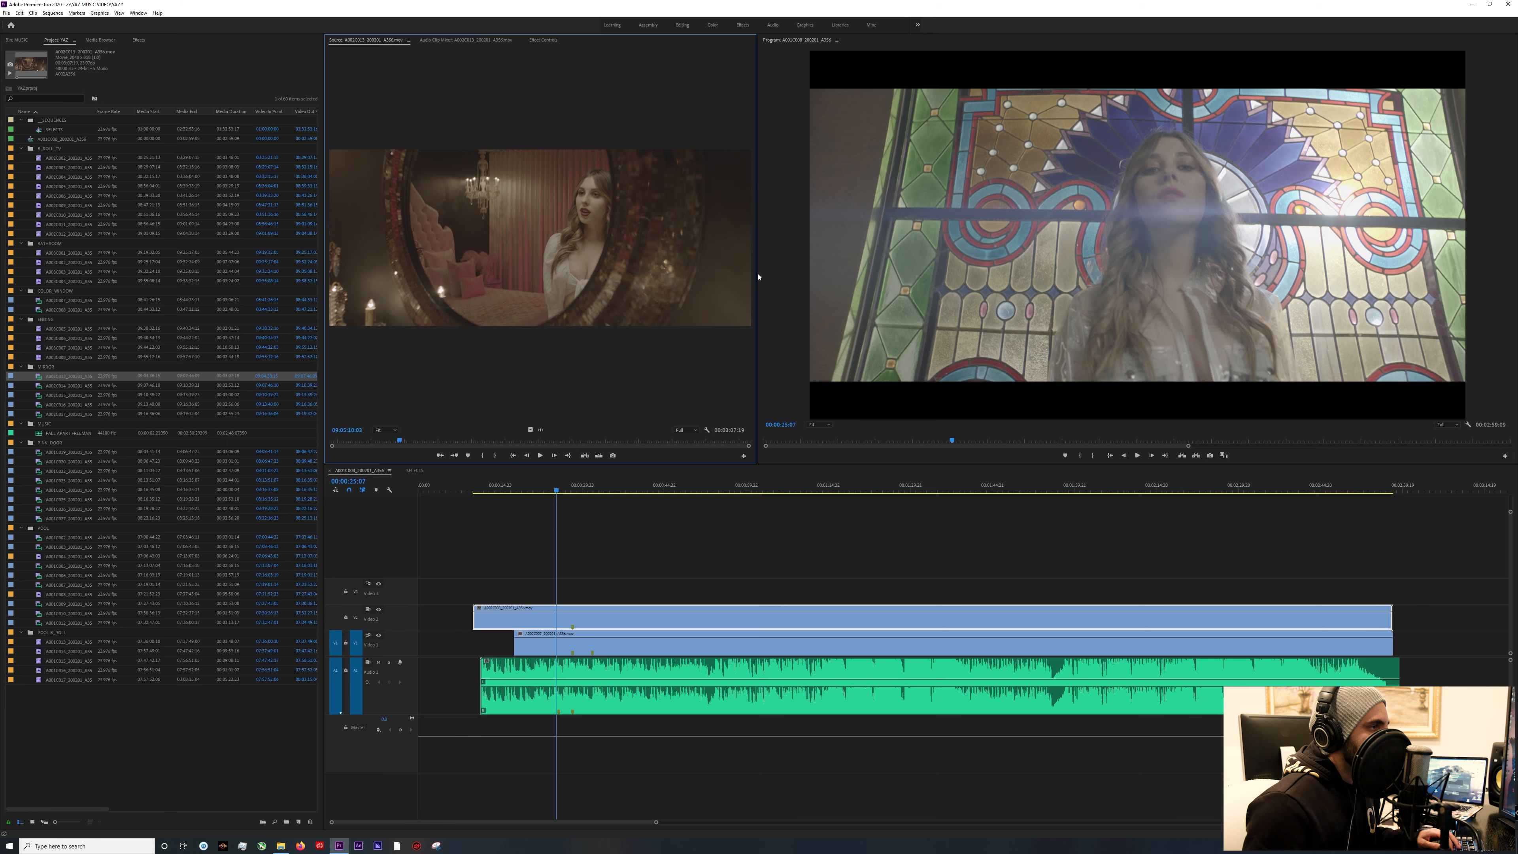
drag(757, 275, 788, 275)
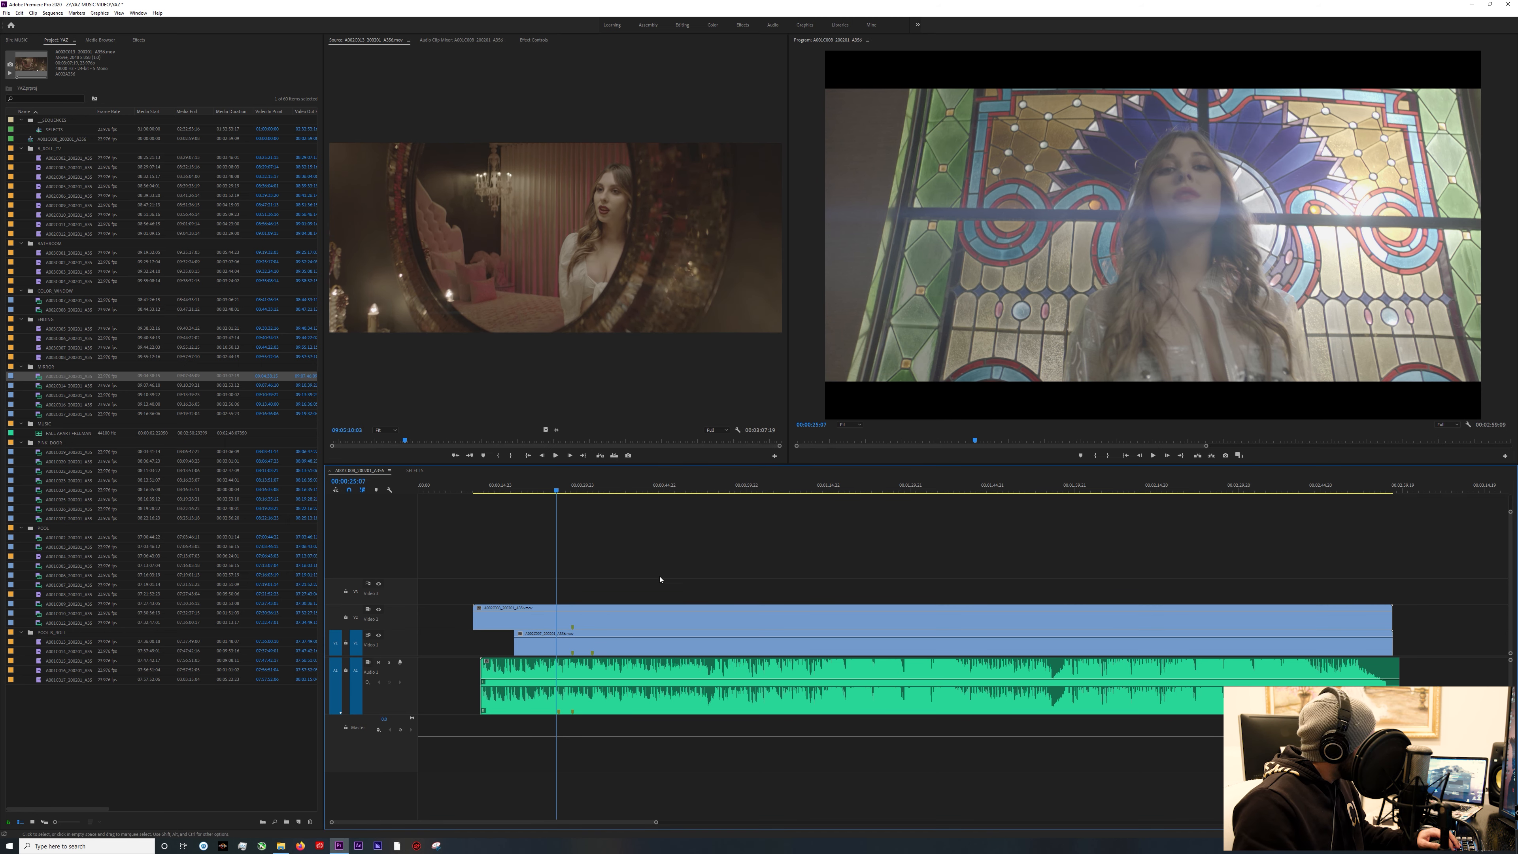
Select both stained-glass window clips on Video 1 and Video 2 and give them a cyan label colour.
drag(752, 550, 618, 647)
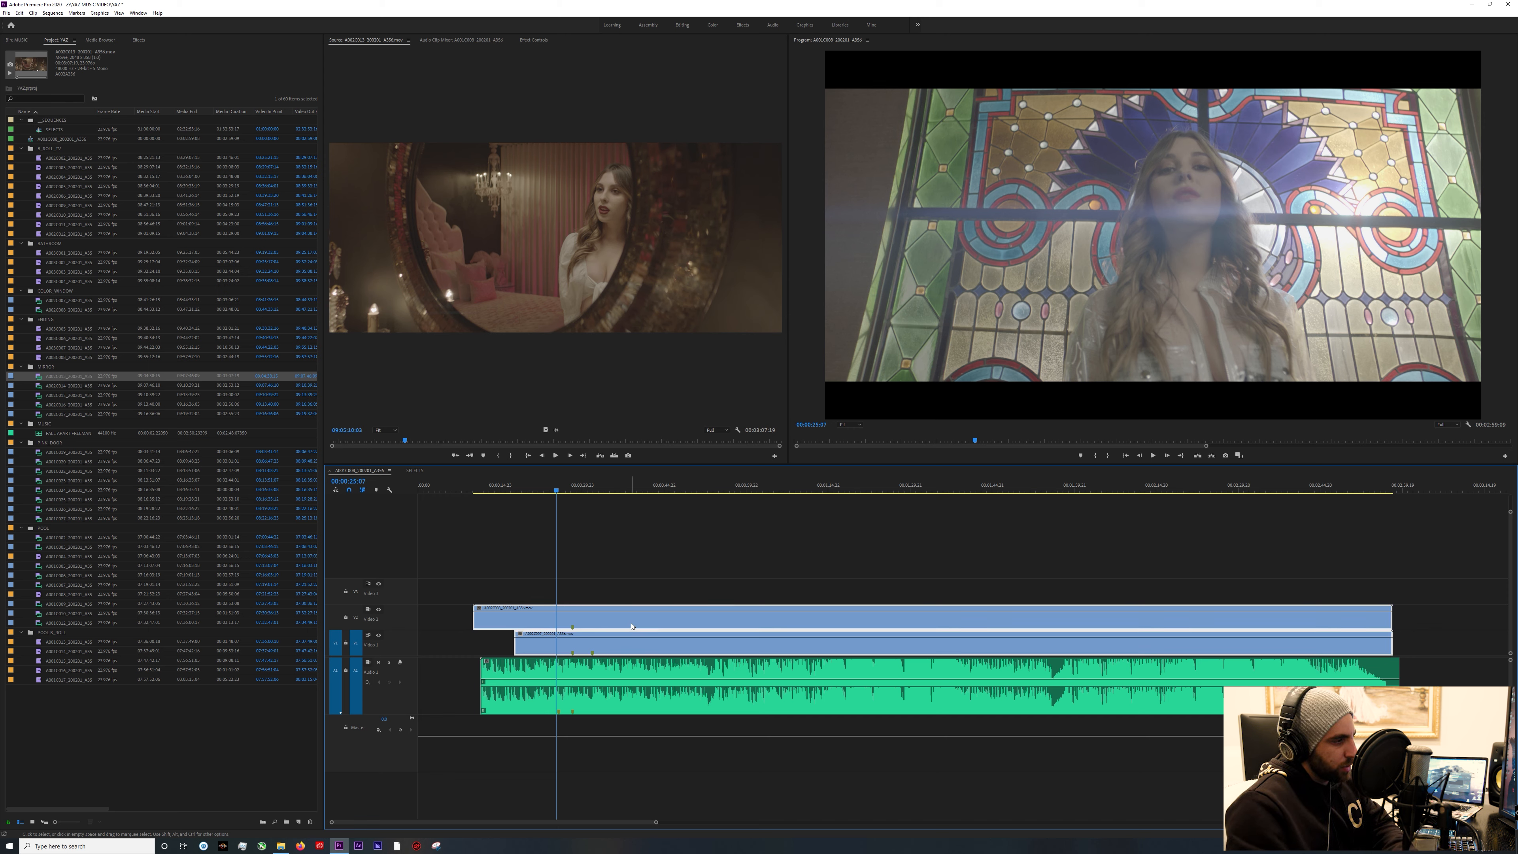
drag(635, 594, 612, 647)
click(698, 584)
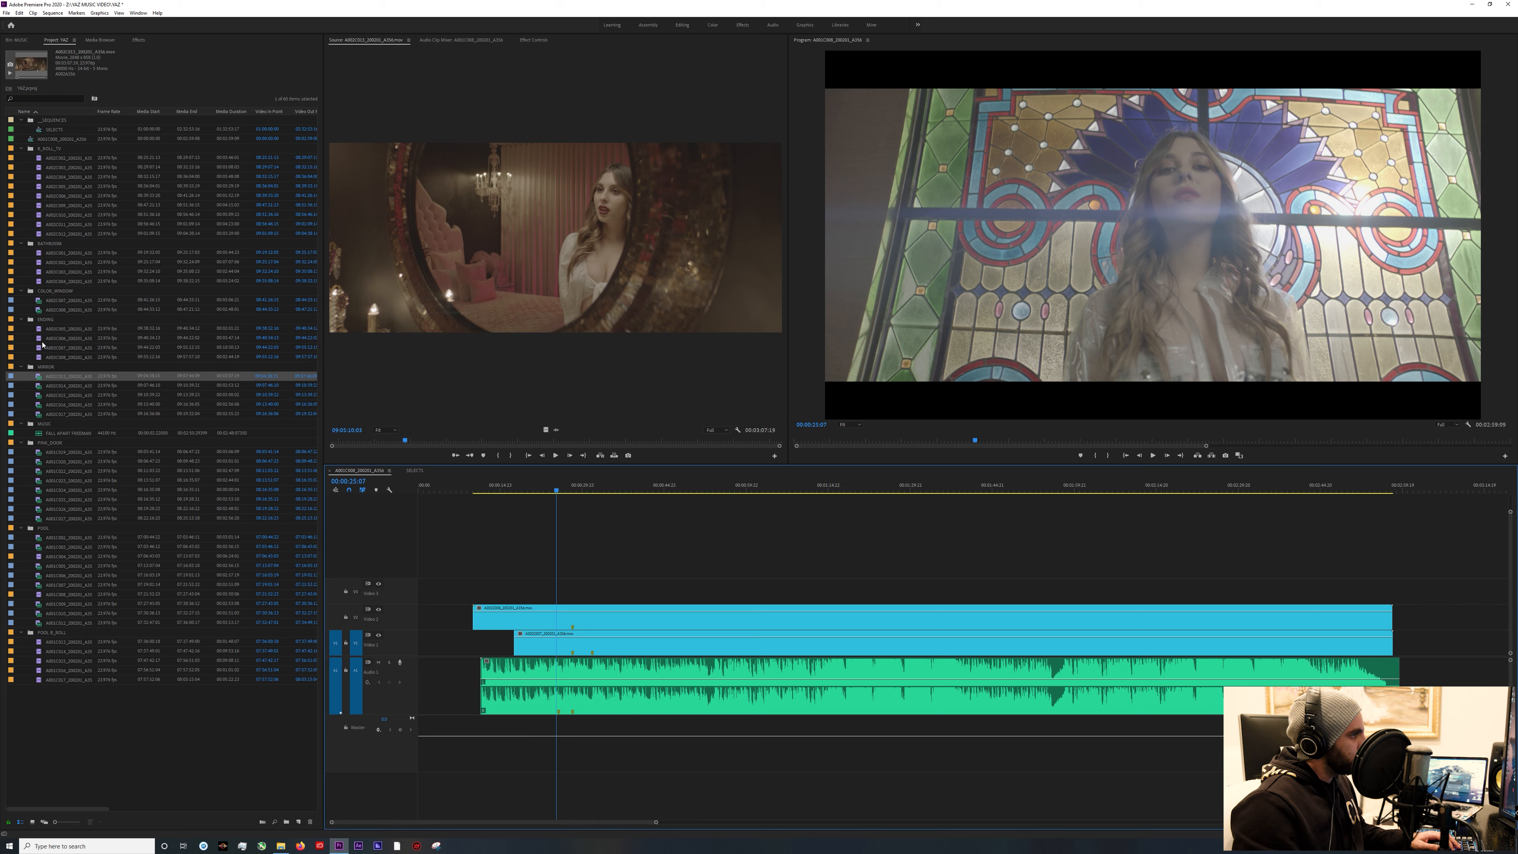
Play the first mirror clip from near its start, also full screen, to find the lyric used for syncing.
double_click(38, 378)
drag(407, 441, 361, 447)
key(space)
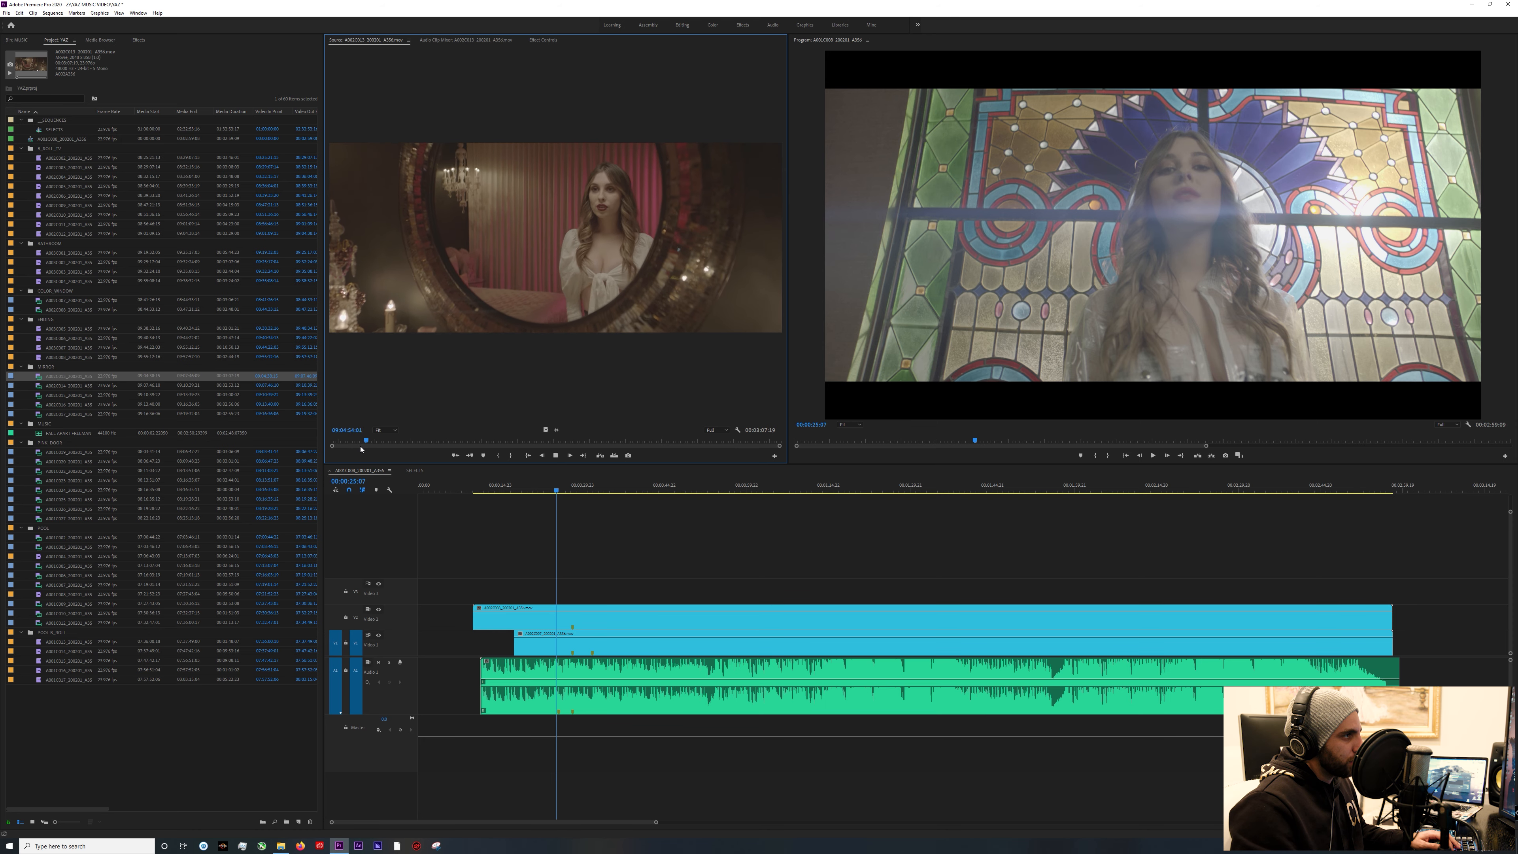
key(ctrl+grave)
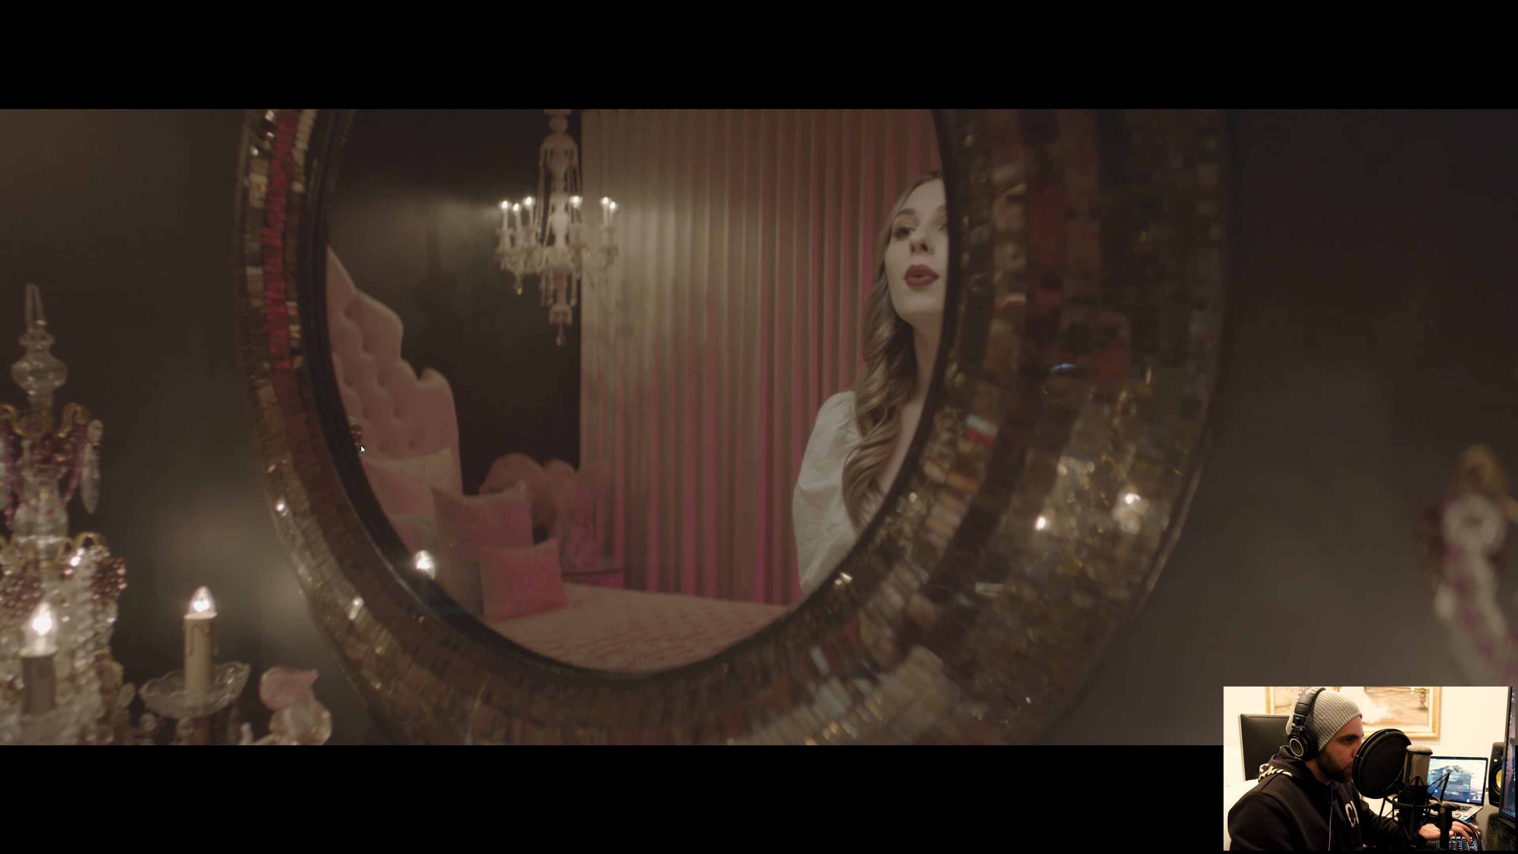
key(Escape)
Place the first mirror clip on Video 3 with its marker on the sync marker and play it full screen to check the lip sync.
drag(544, 424, 472, 595)
mouse_move(609, 599)
mouse_down()
mouse_move(571, 599)
mouse_move(600, 597)
mouse_up()
click(564, 483)
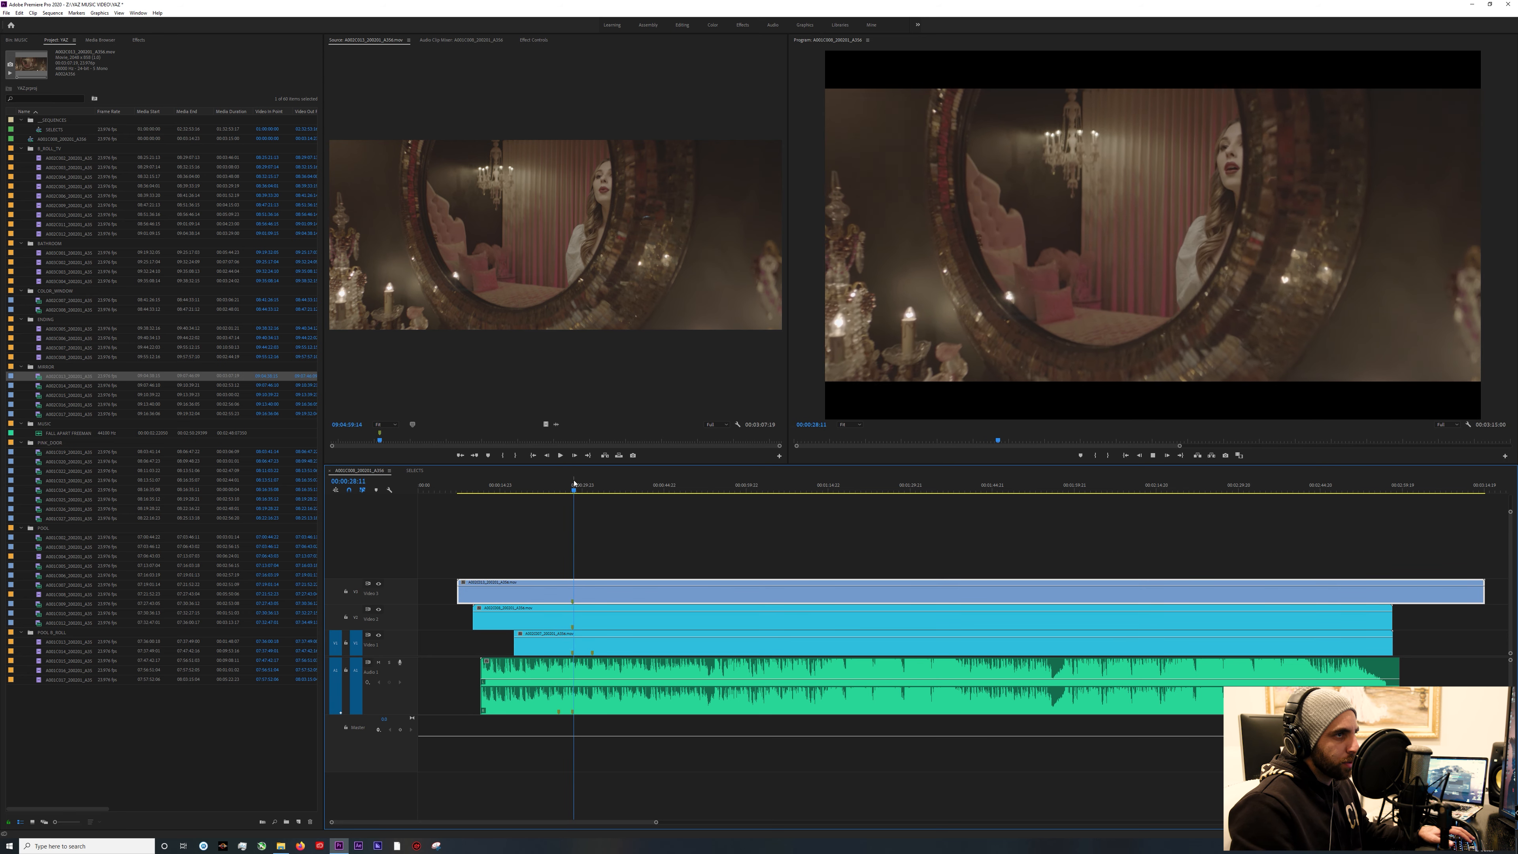
key(ctrl+grave)
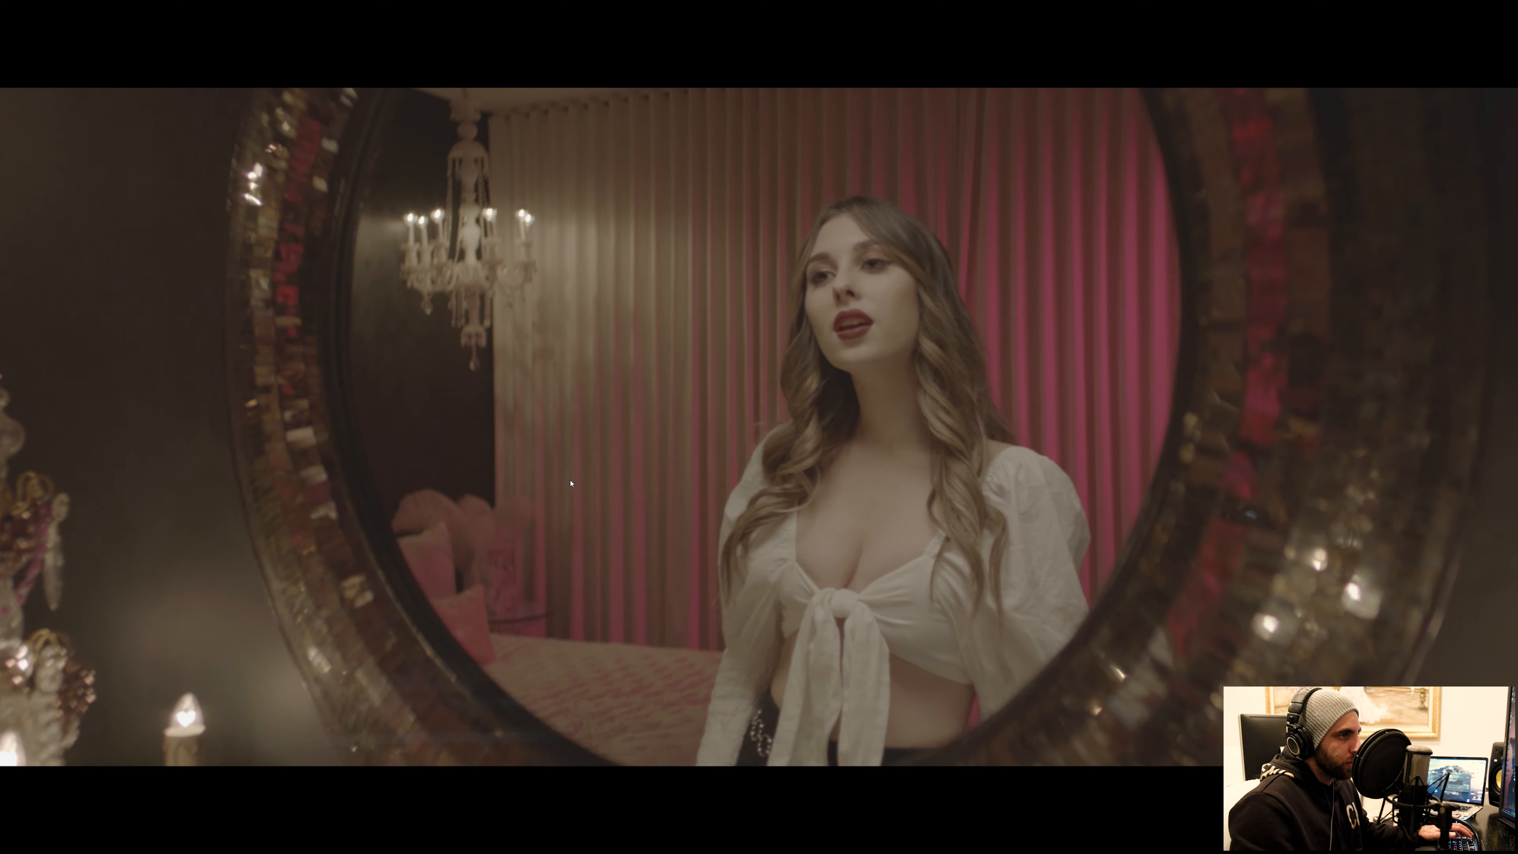
key(ctrl+grave)
Give the mirror clip on Video 3 and all four clips in the MIRROR bin a pink label colour.
drag(707, 546, 684, 585)
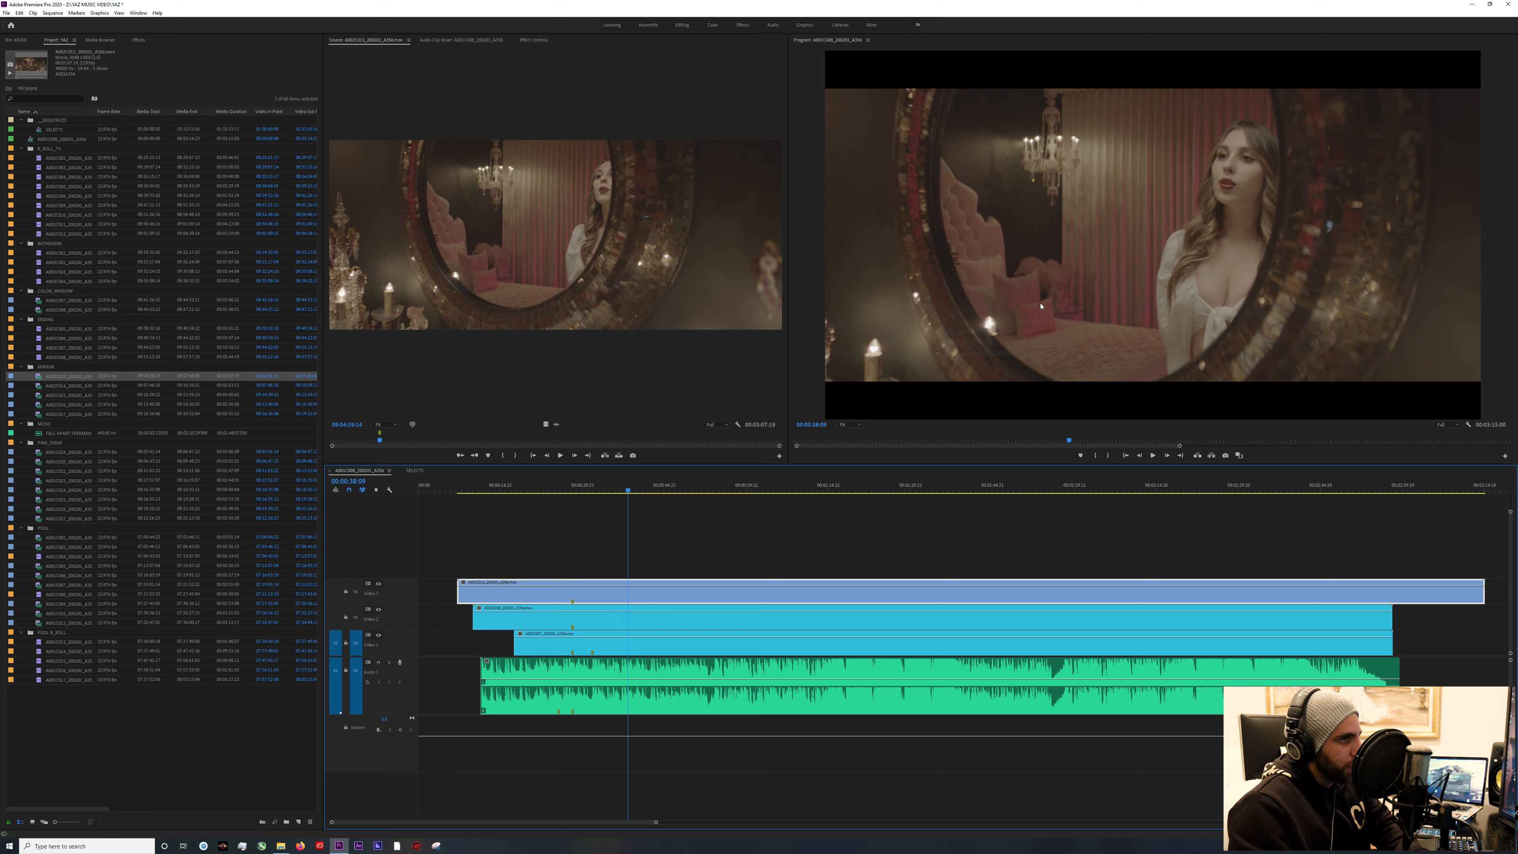
drag(893, 561, 856, 588)
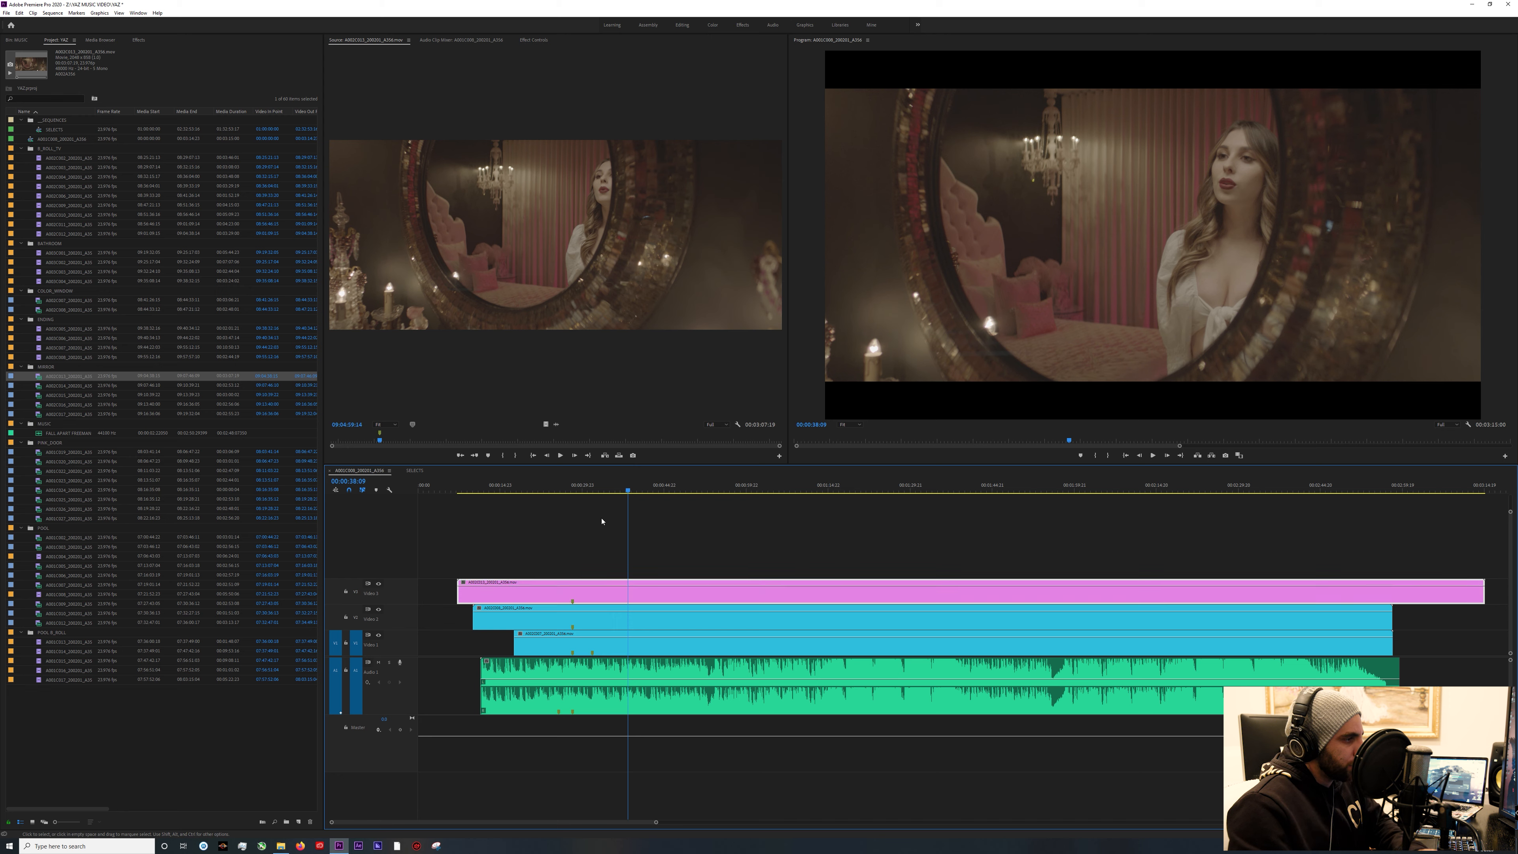
click(66, 413)
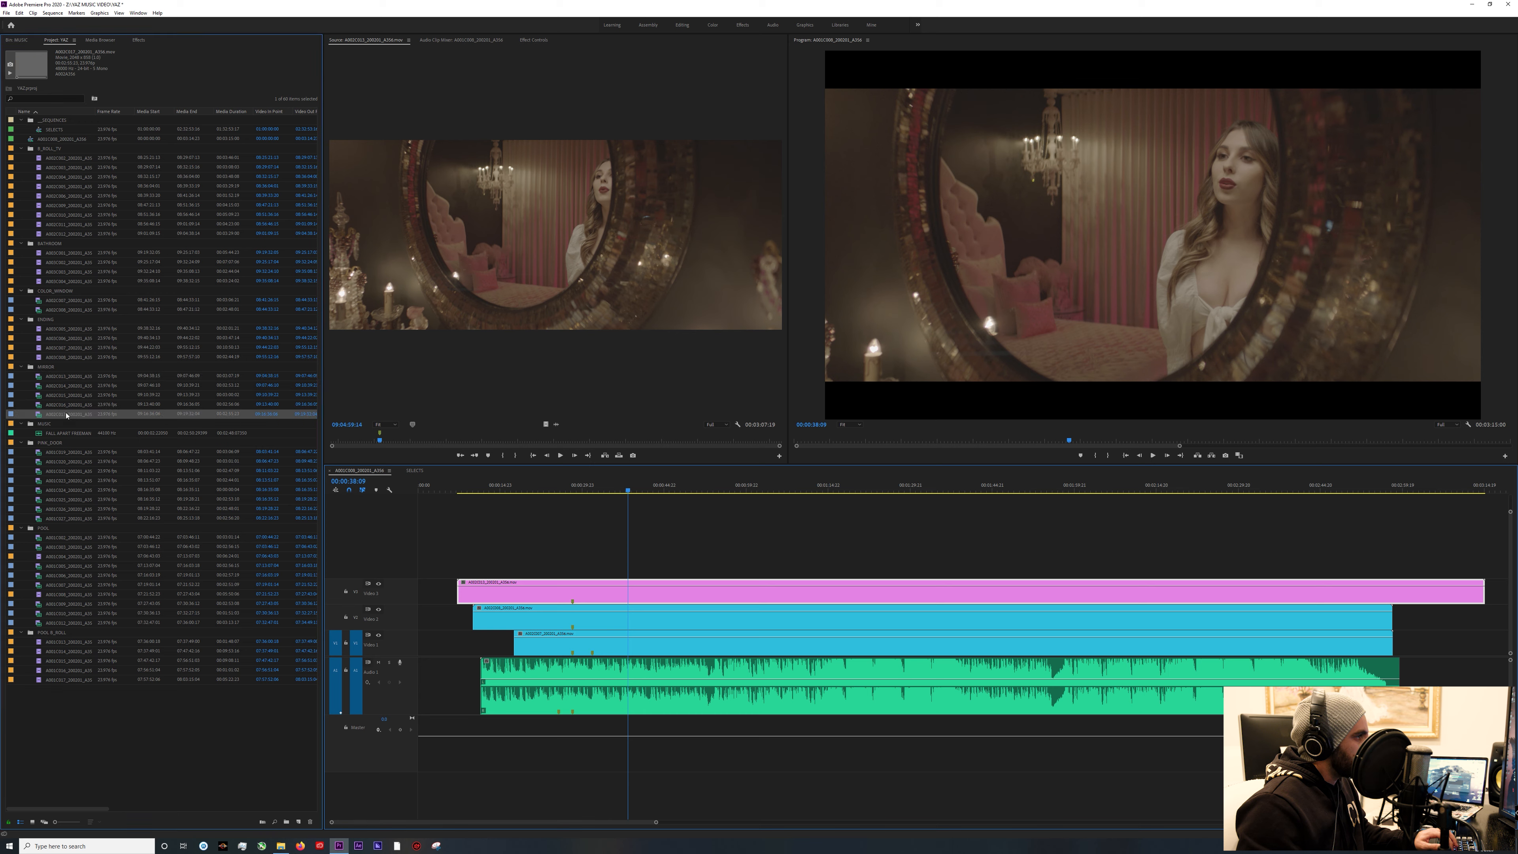
shift+click(69, 389)
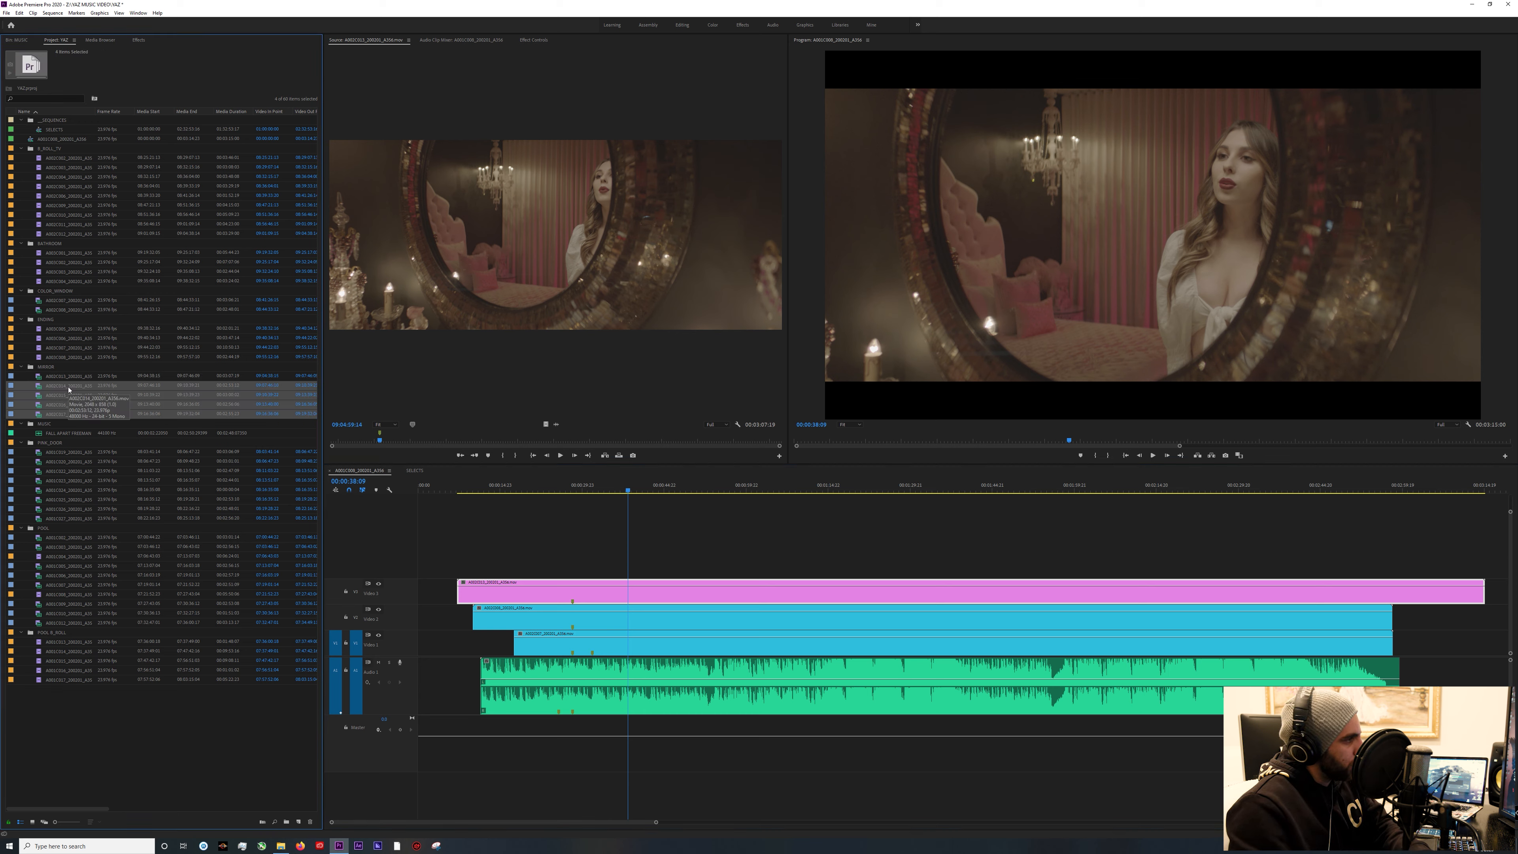
shift+click(62, 378)
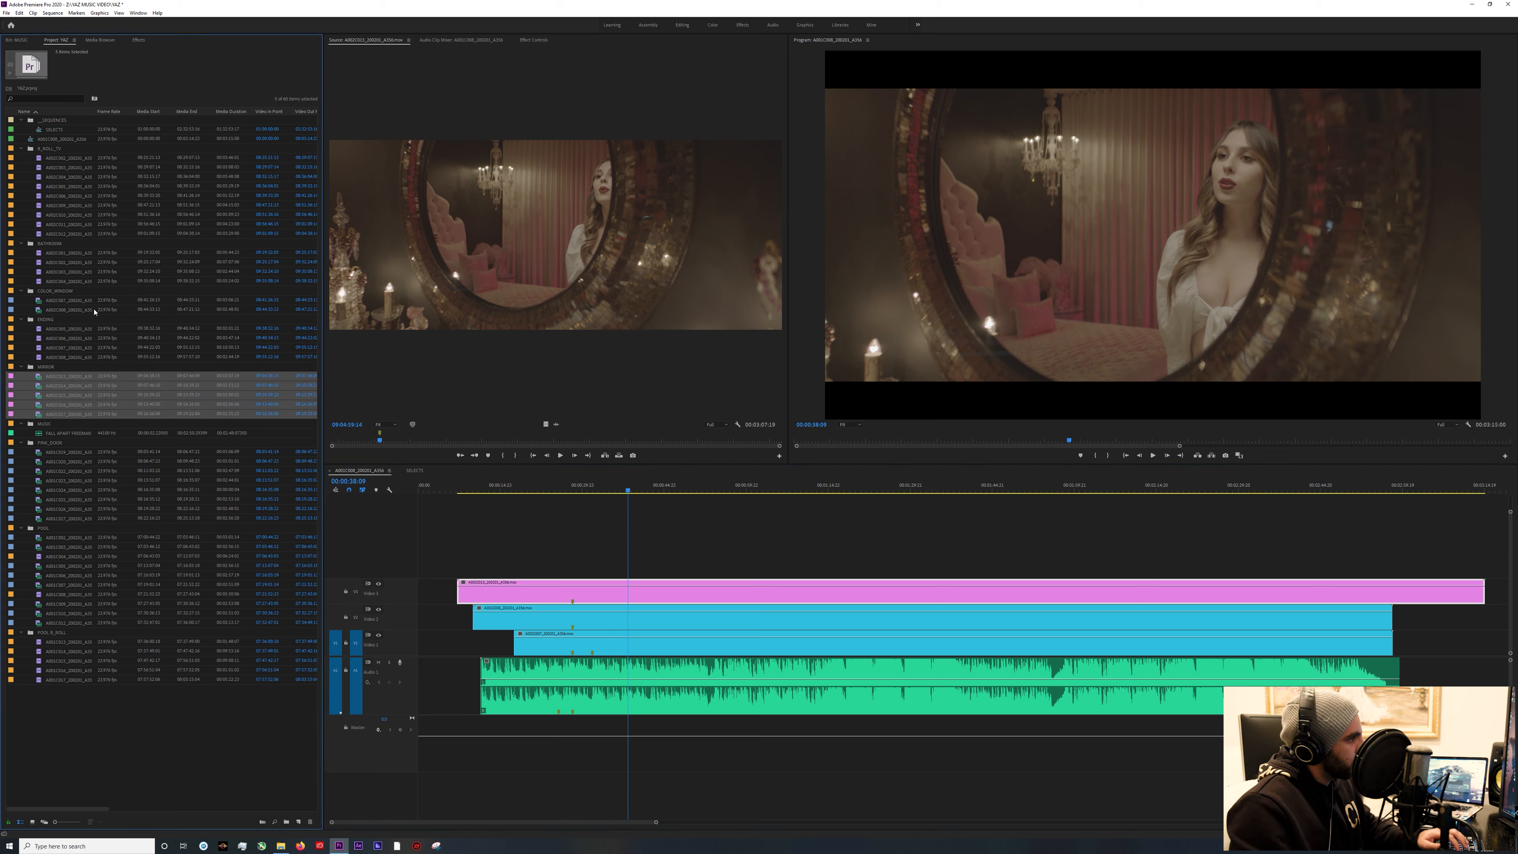
Give the two clips in the COLOR_WINDOW bin the same cyan label colour as the window clips on the timeline.
click(76, 302)
shift+click(76, 311)
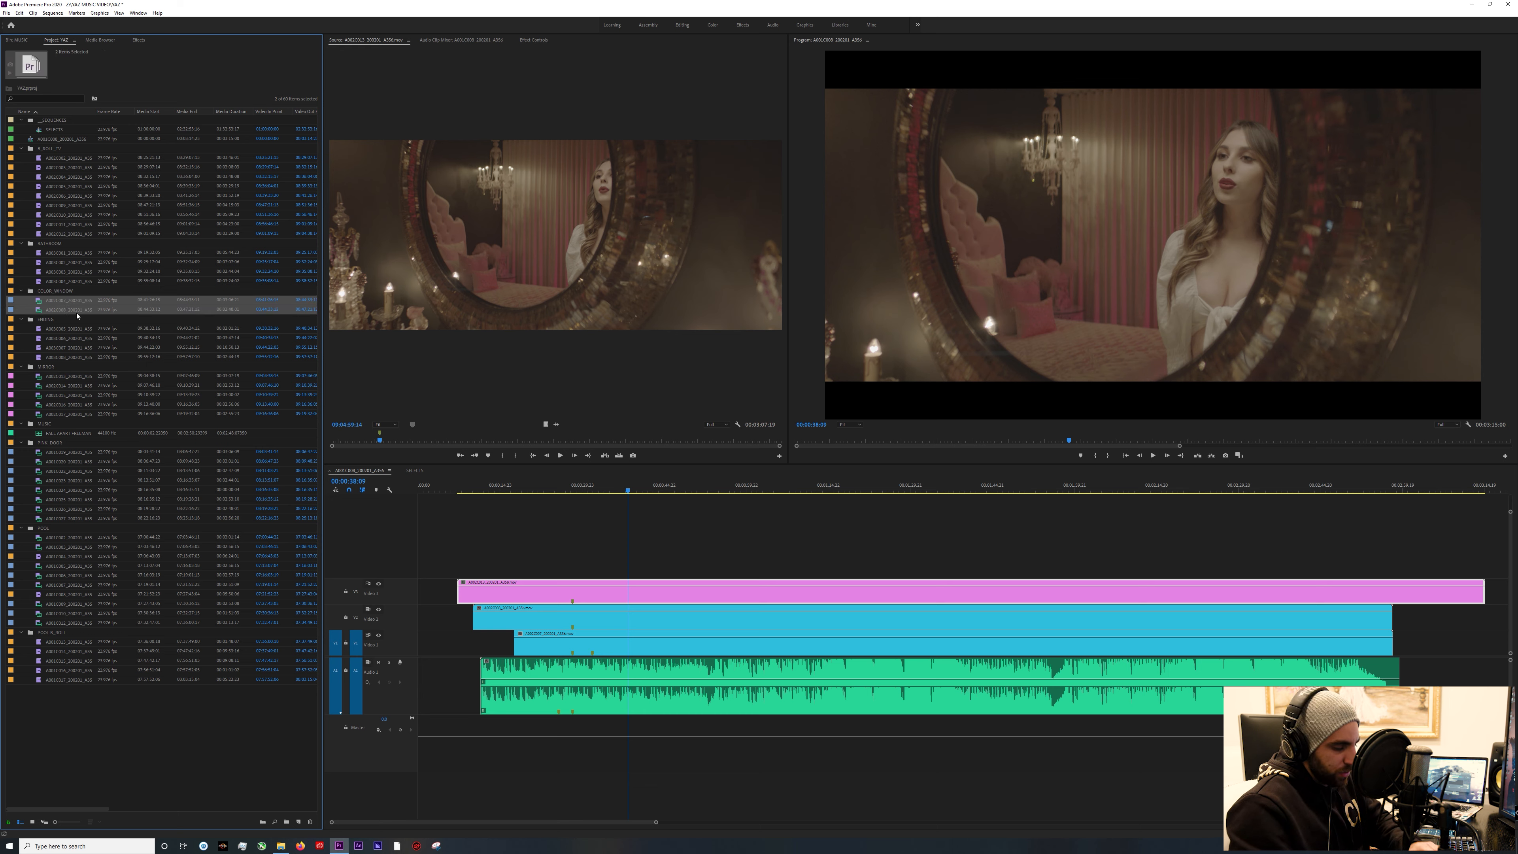
click(76, 463)
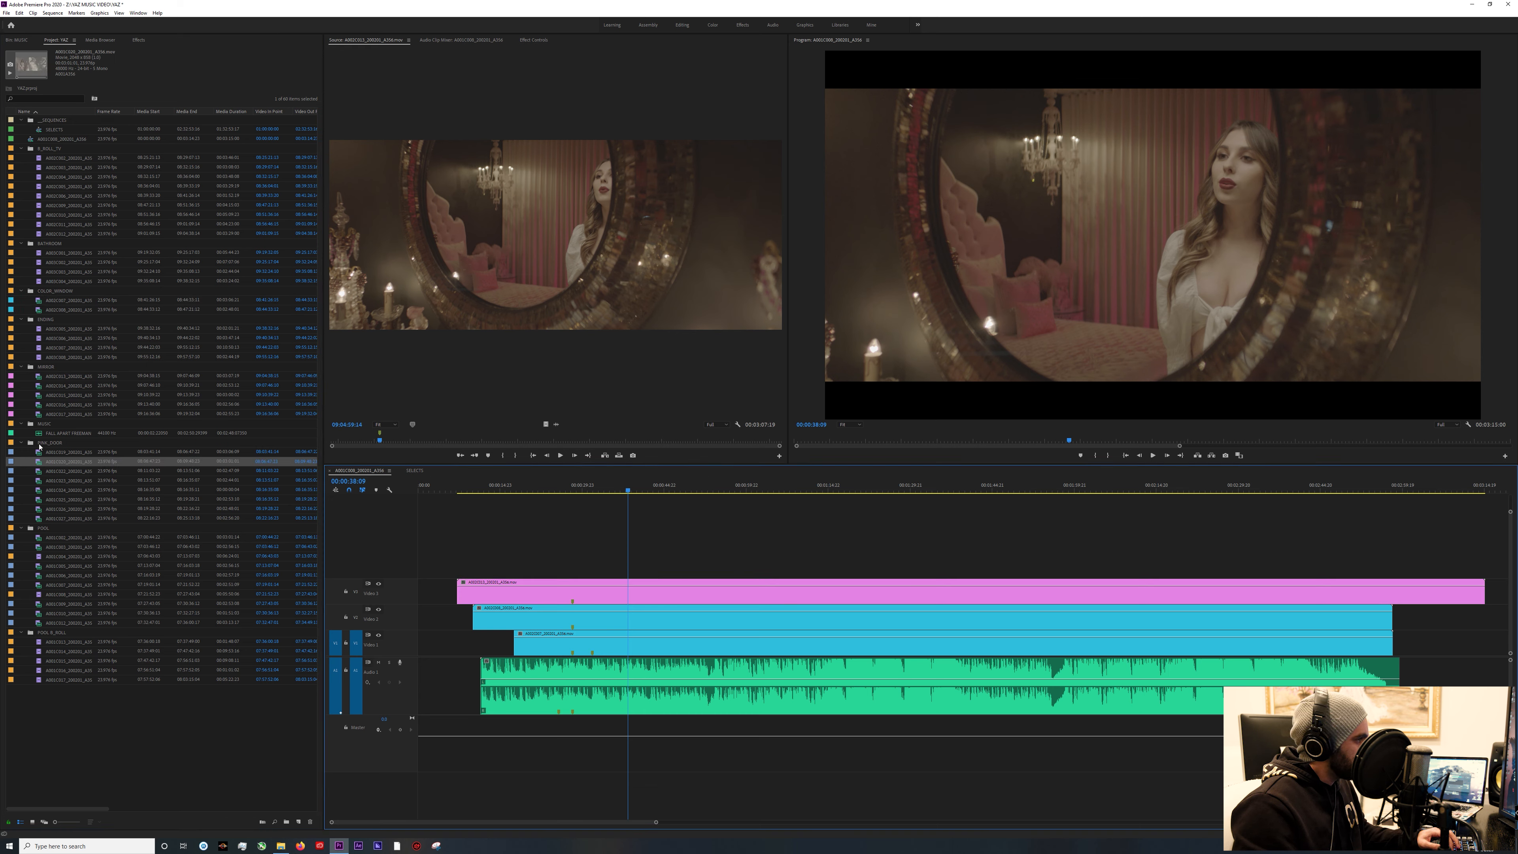
Open the second mirror clip, skip further into it and play it full screen to find the sync lyric.
double_click(65, 385)
key(space)
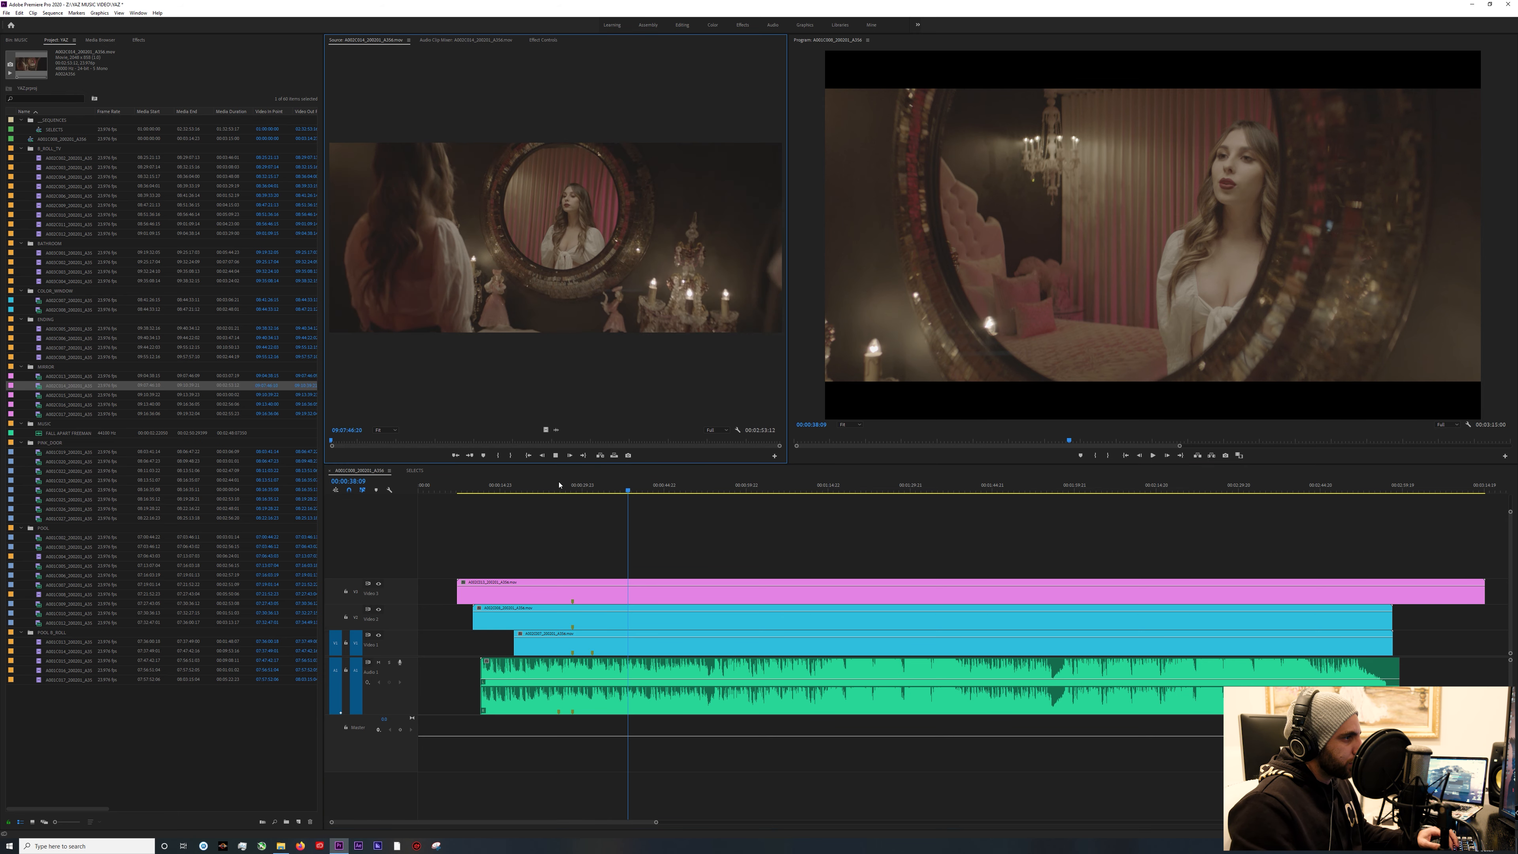
drag(333, 441, 399, 444)
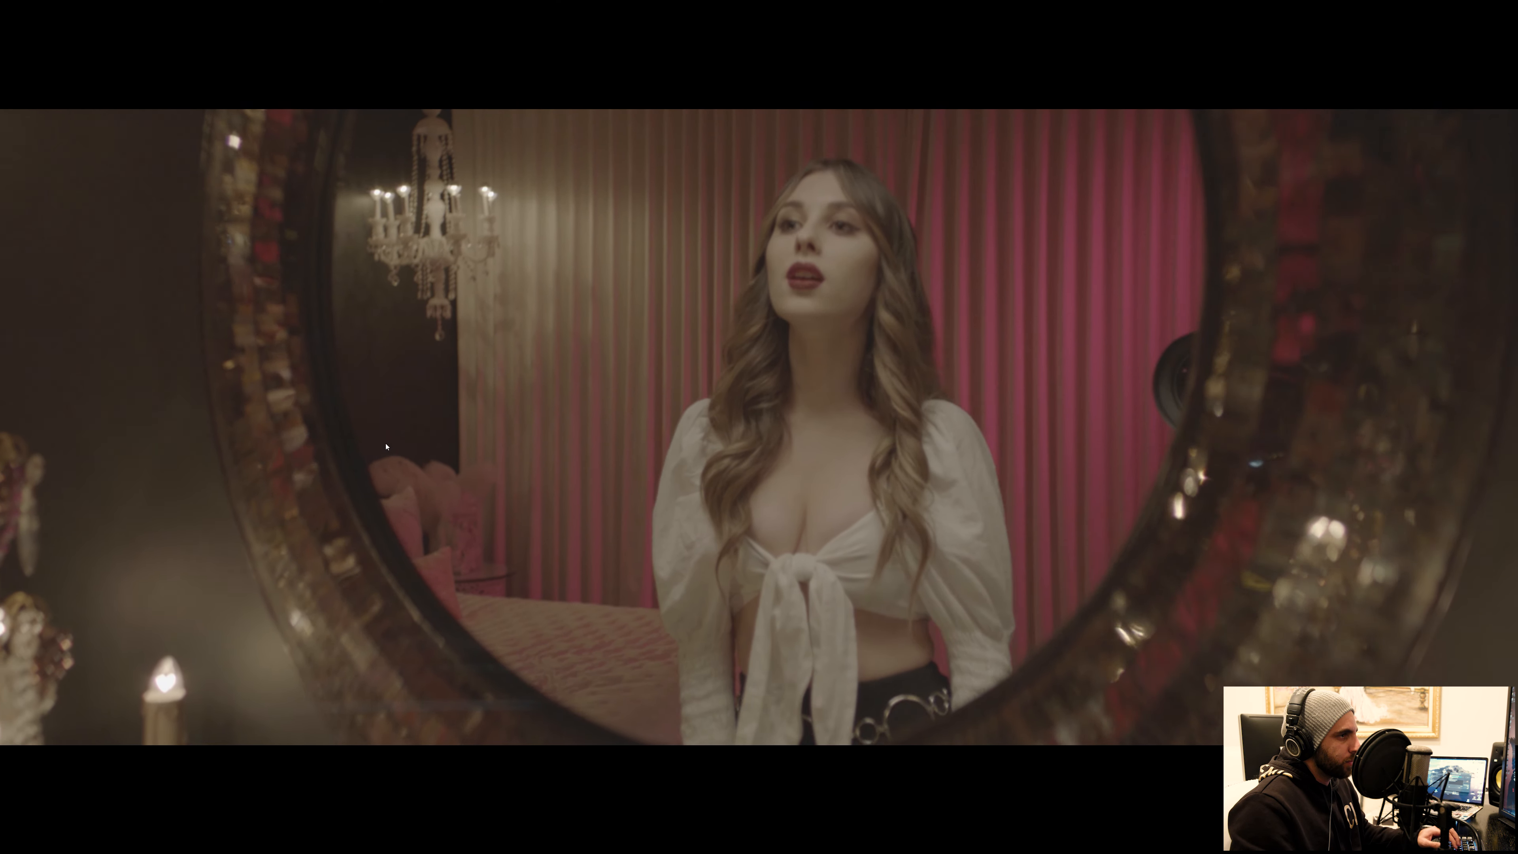
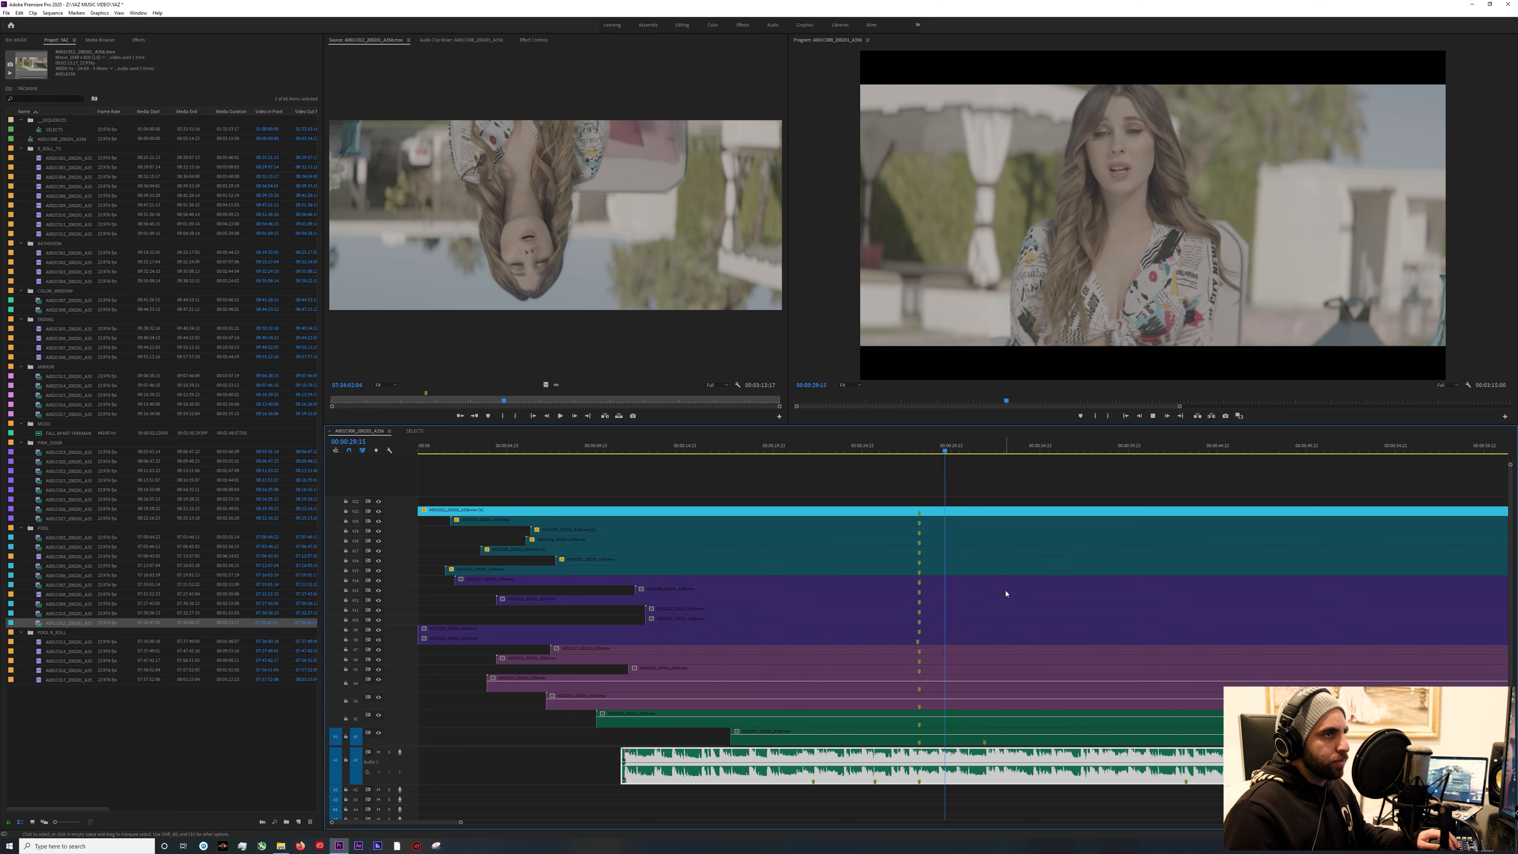
Select the topmost clip, enlarge the timeline area upward and increase the height of the video tracks.
click(455, 511)
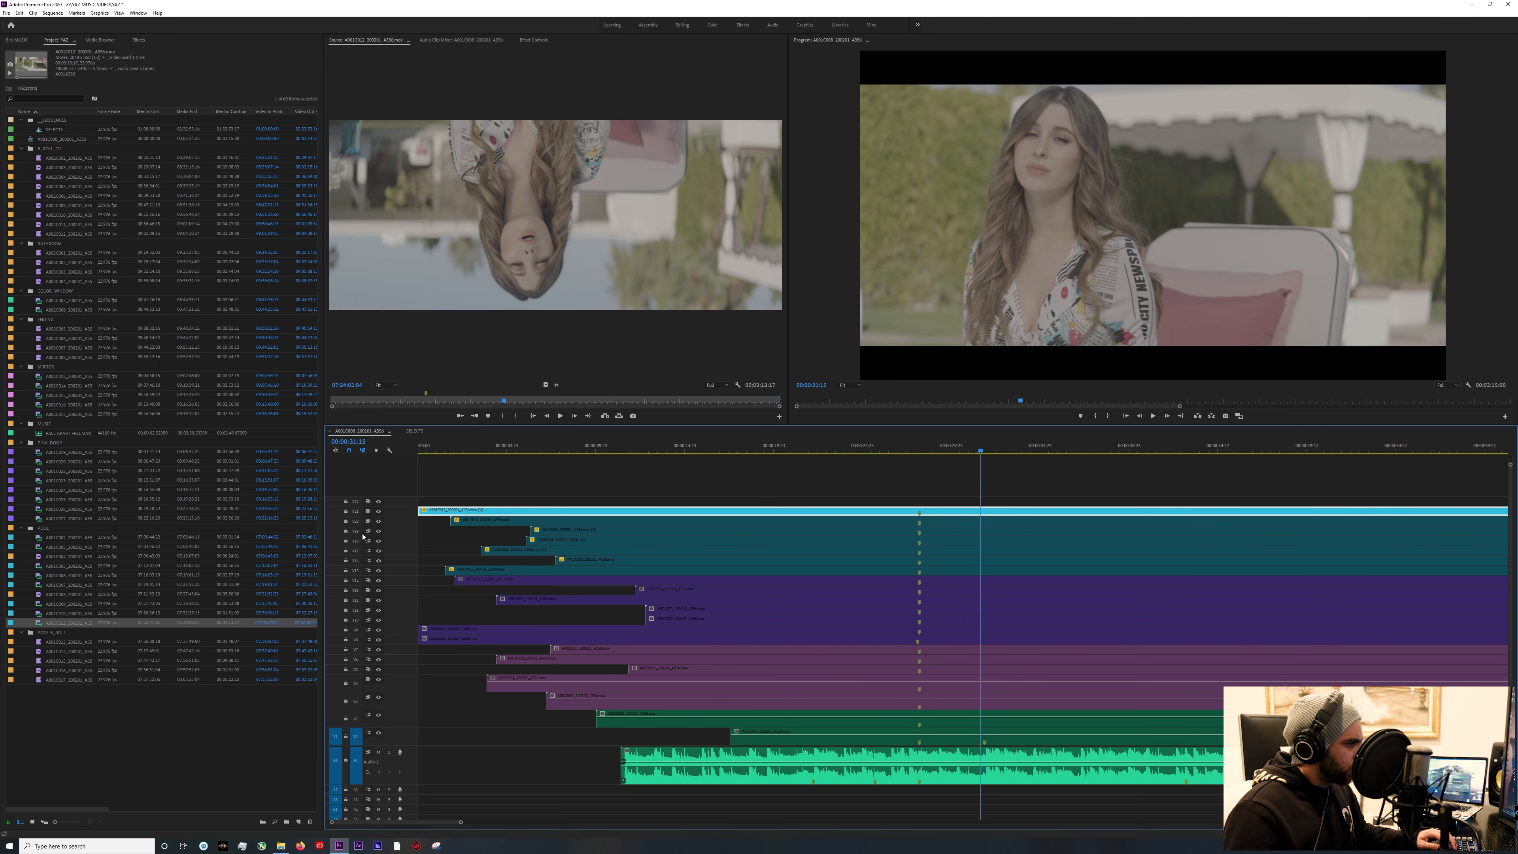
drag(508, 425, 508, 283)
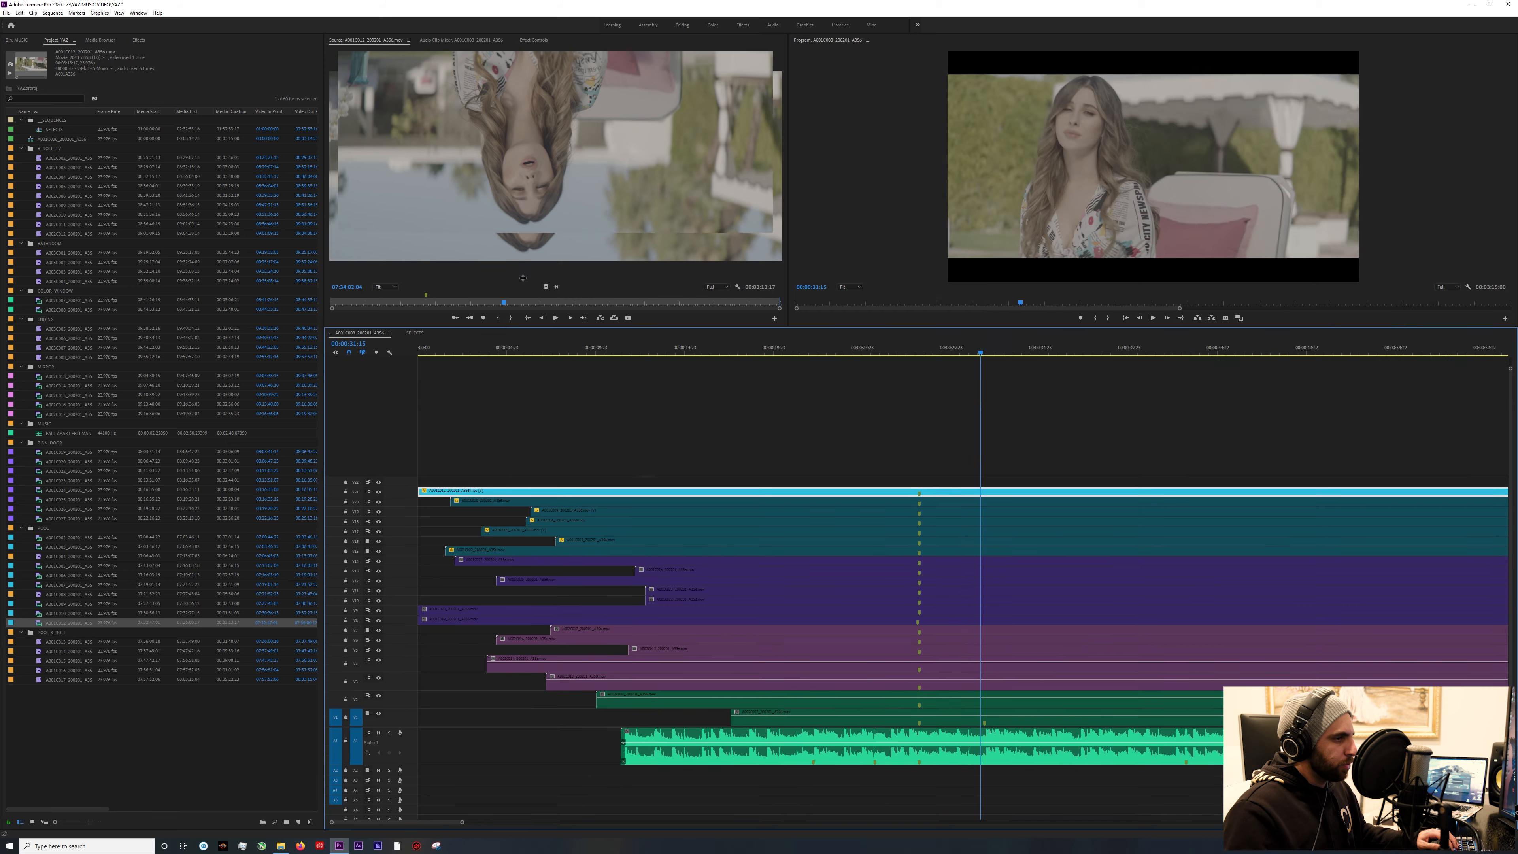
key(ctrl+=)
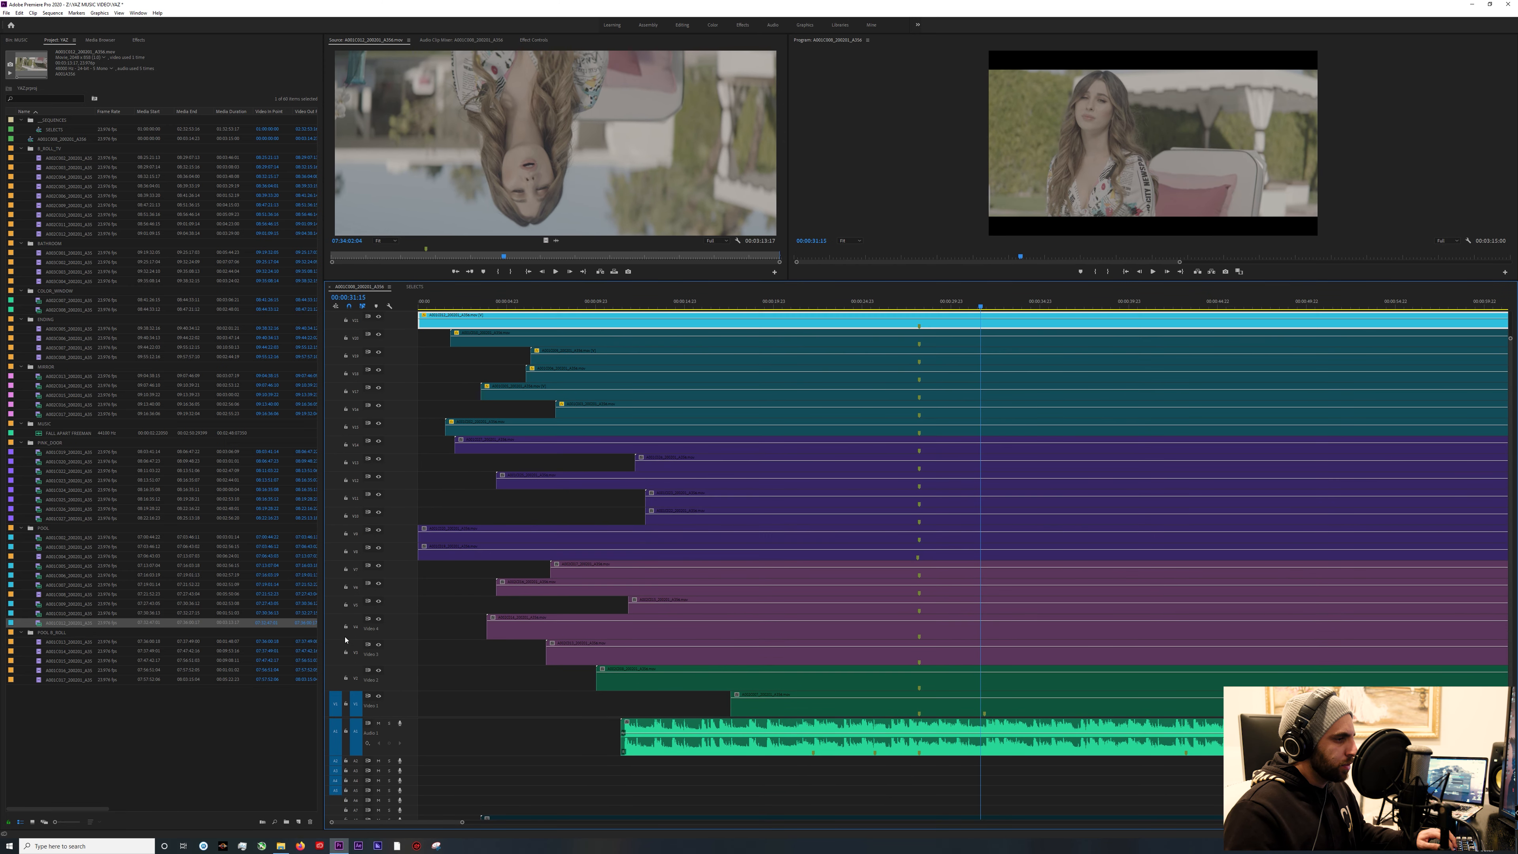
Select the whole stack of video clips on the timeline and enable the disabled ones.
click(485, 535)
click(476, 516)
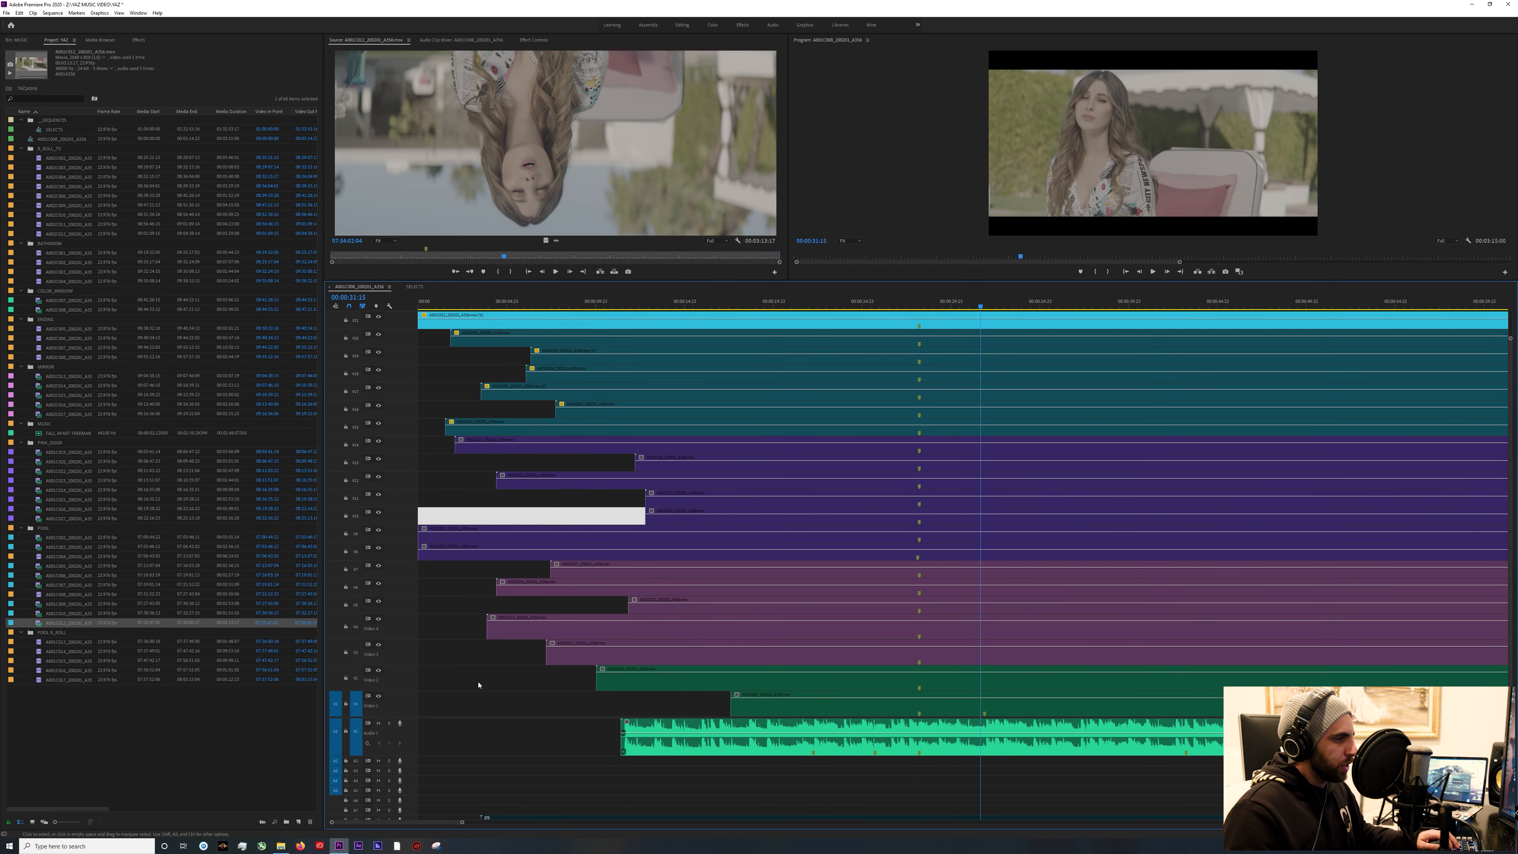
drag(688, 710, 841, 345)
key(shift+e)
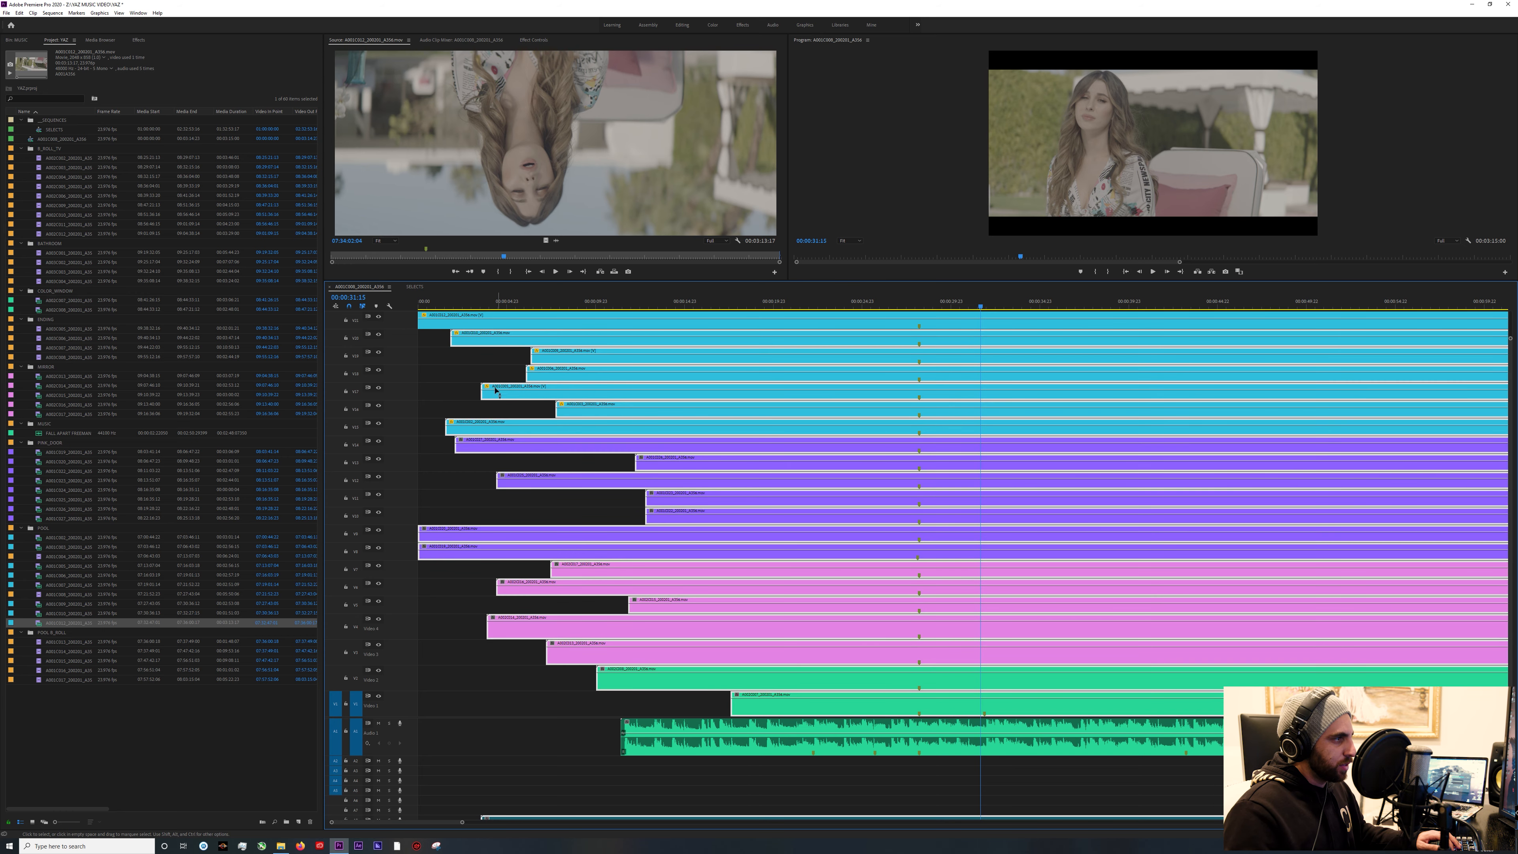
click(459, 362)
scroll(495, 439, up, 1)
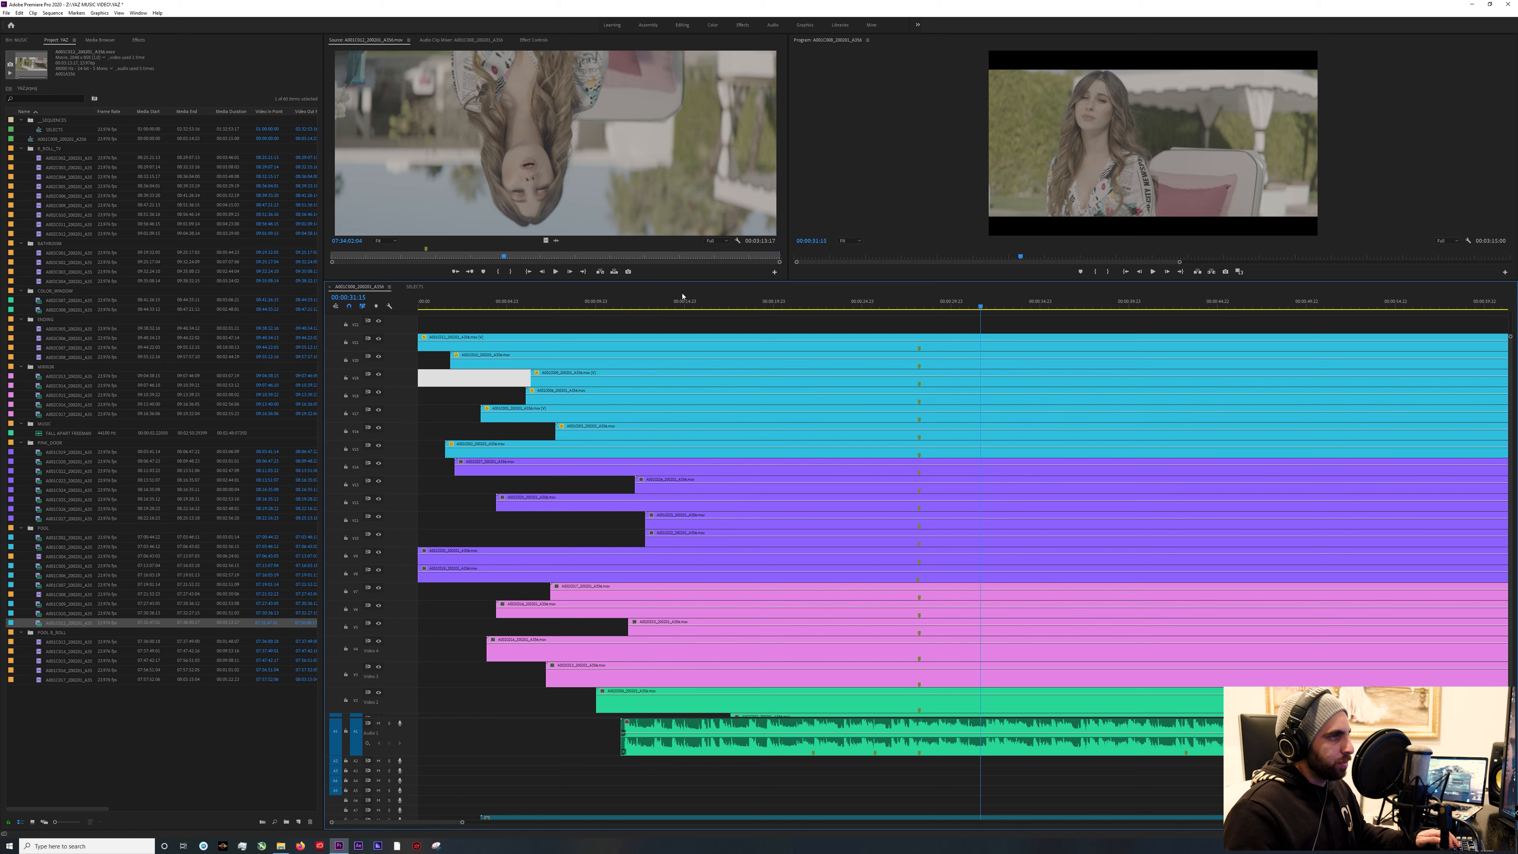
Play the enabled clip stack against the song, also full screen, to check the topmost clip's lip sync.
key(d)
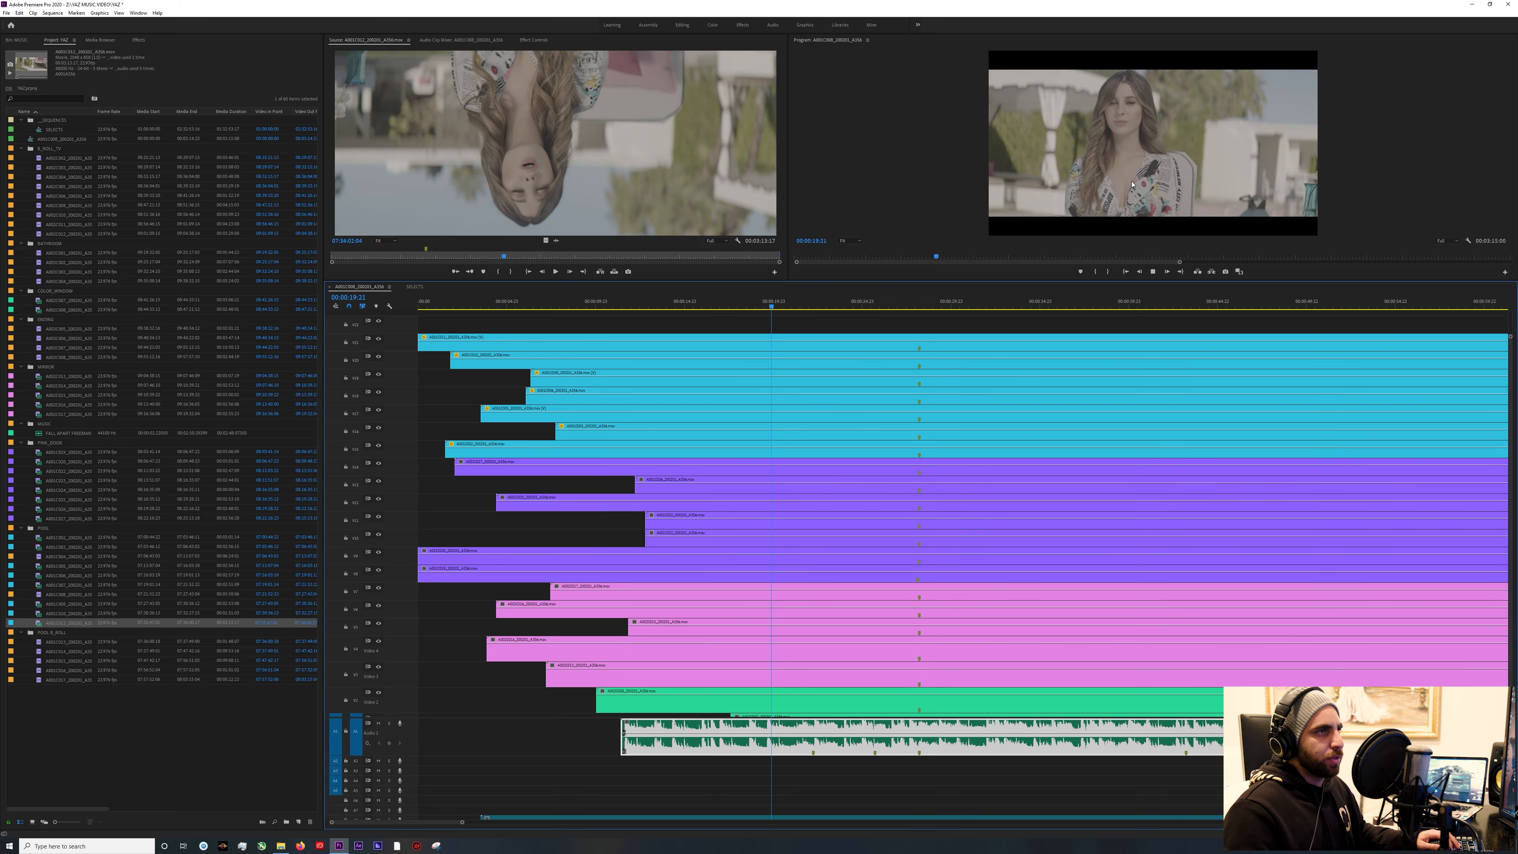
key(ctrl+grave)
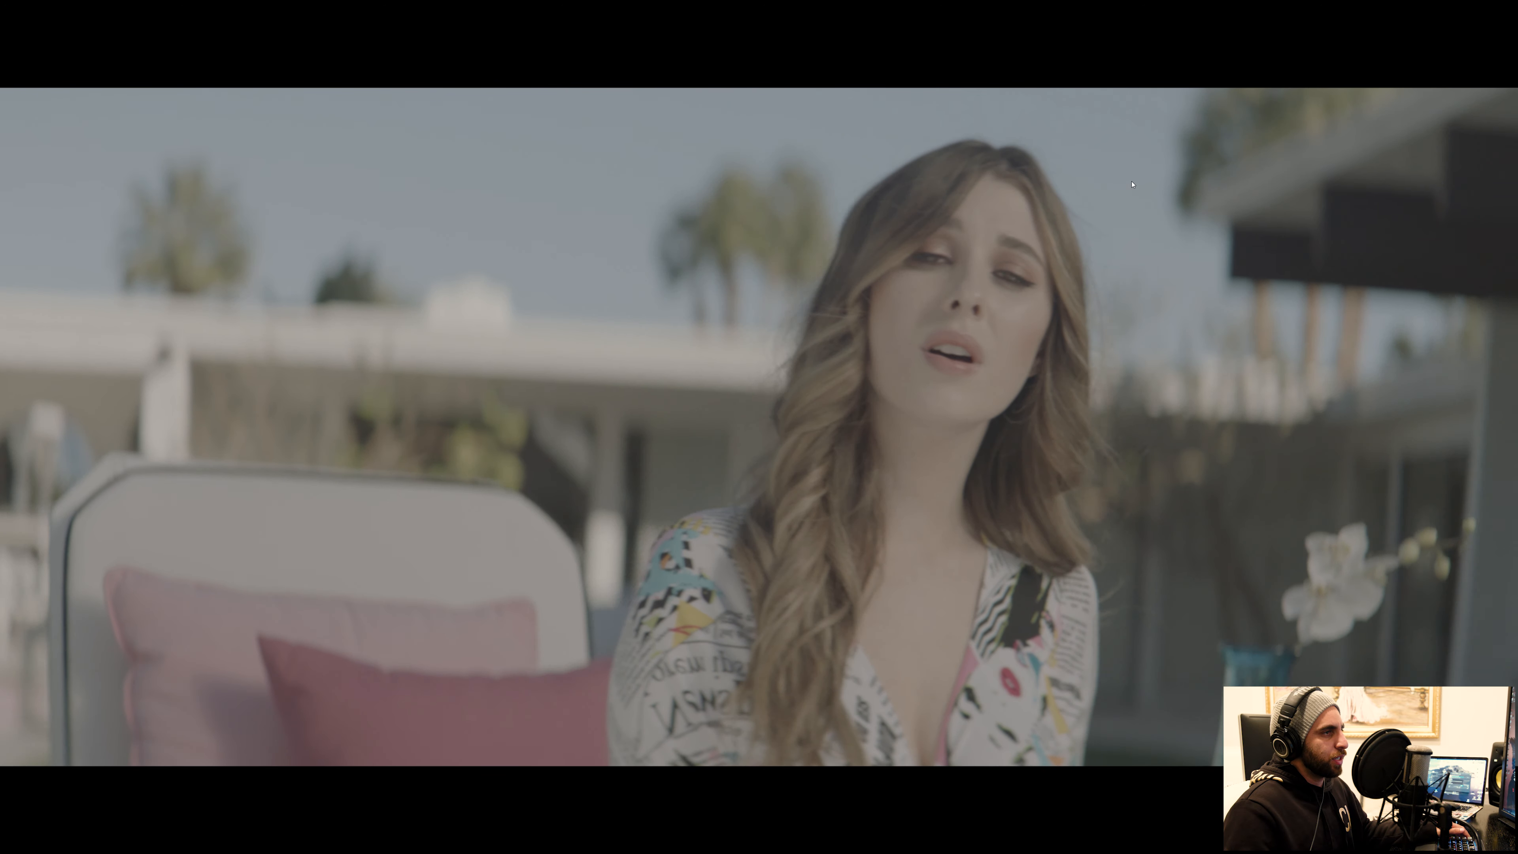
key(ctrl+grave)
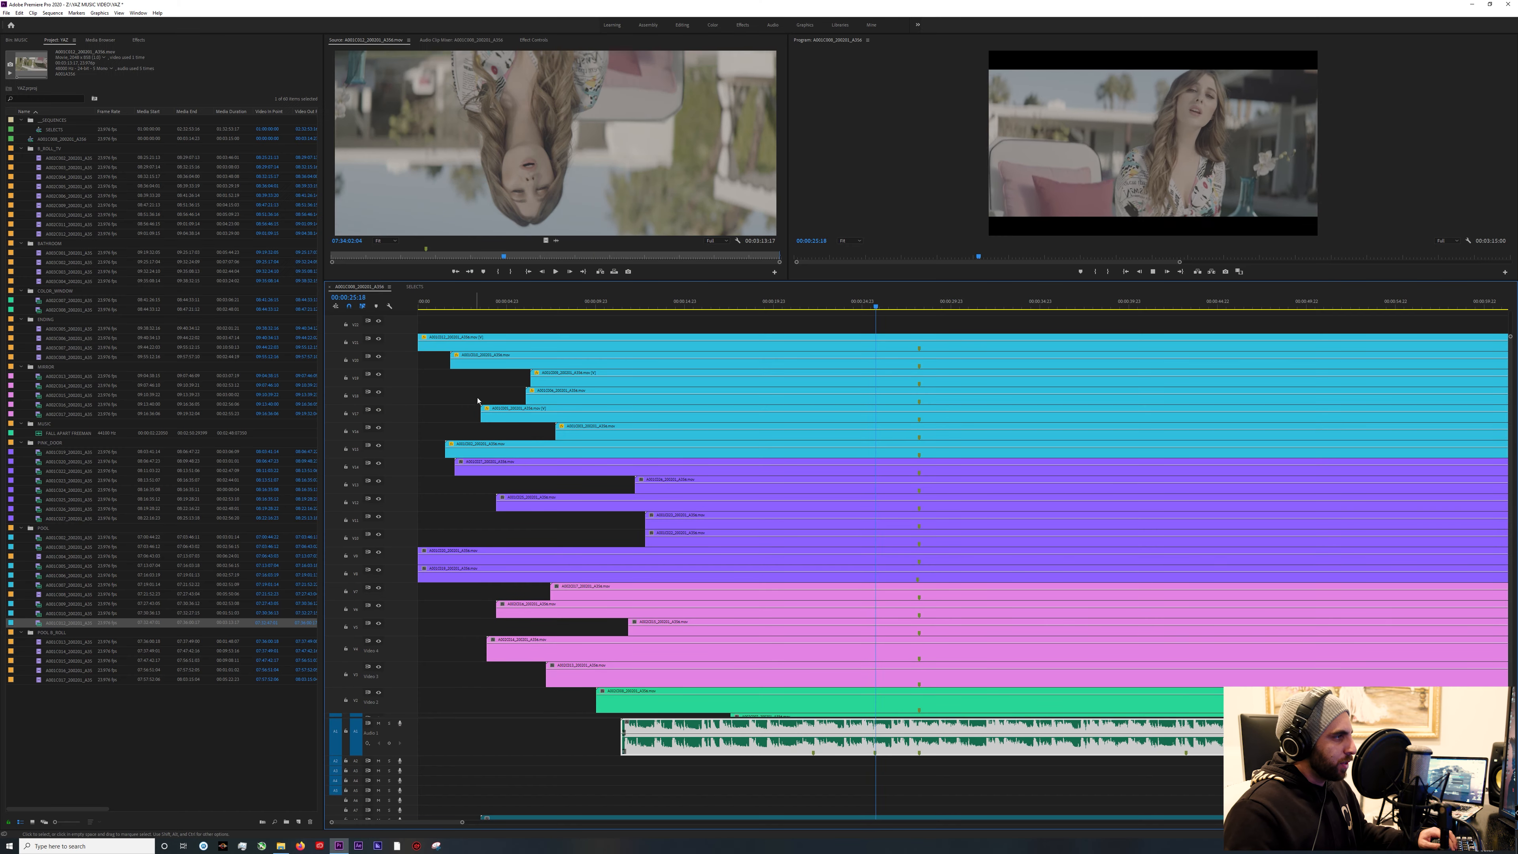
Disable the stacked clips below the topmost clip and select the topmost clip.
mouse_move(436, 362)
mouse_down()
mouse_move(526, 407)
mouse_move(865, 702)
mouse_up()
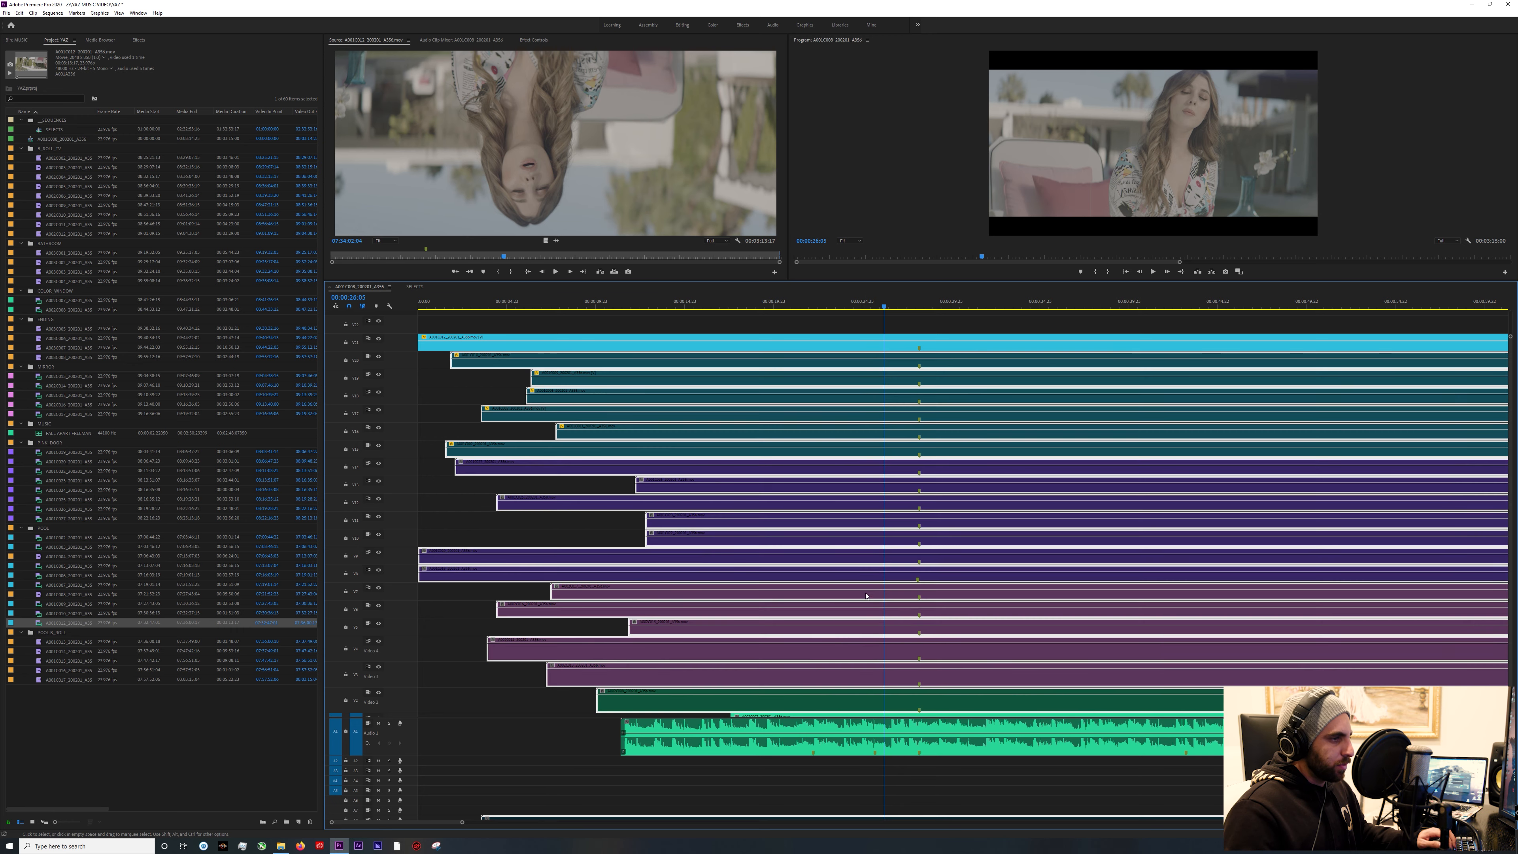
click(469, 349)
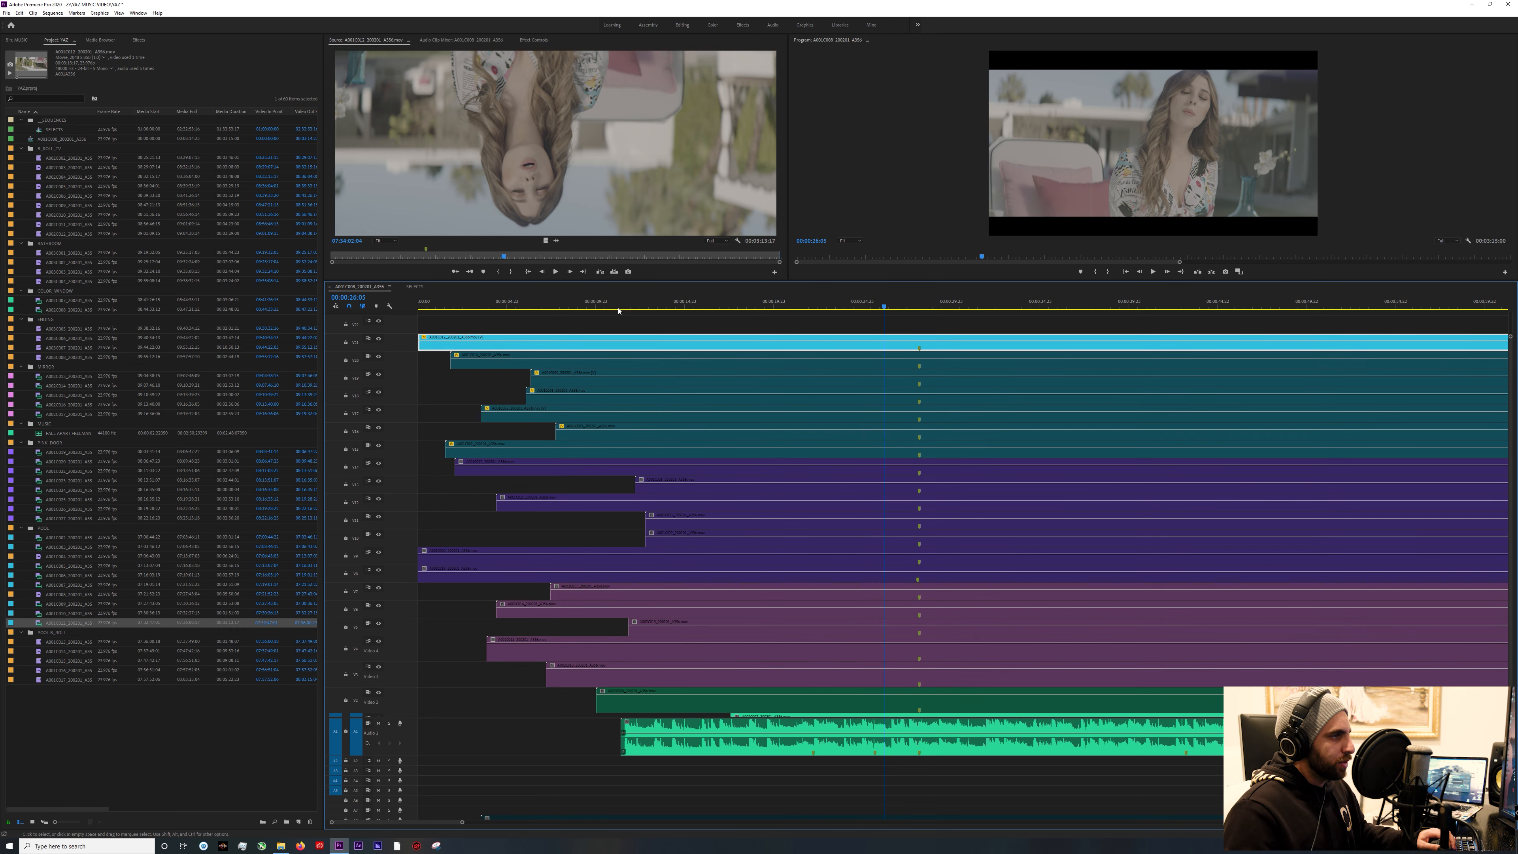
Collapse the video tracks and expand them again to a medium height that shows the whole clip stack.
right_click(403, 327)
click(404, 472)
scroll(399, 462, down, 3)
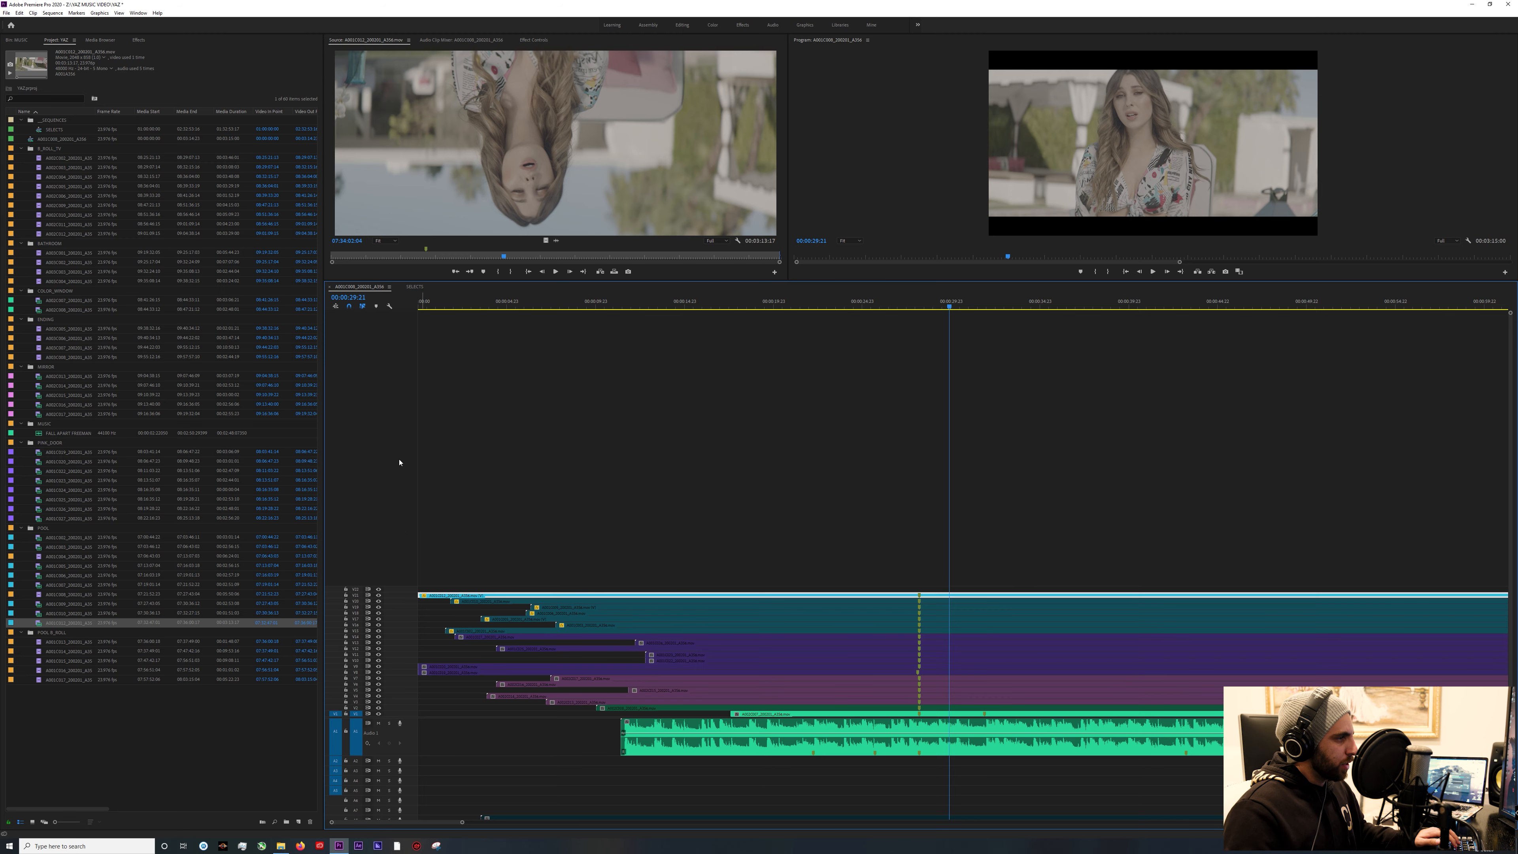
scroll(403, 589, up, 3)
scroll(398, 622, down, 1)
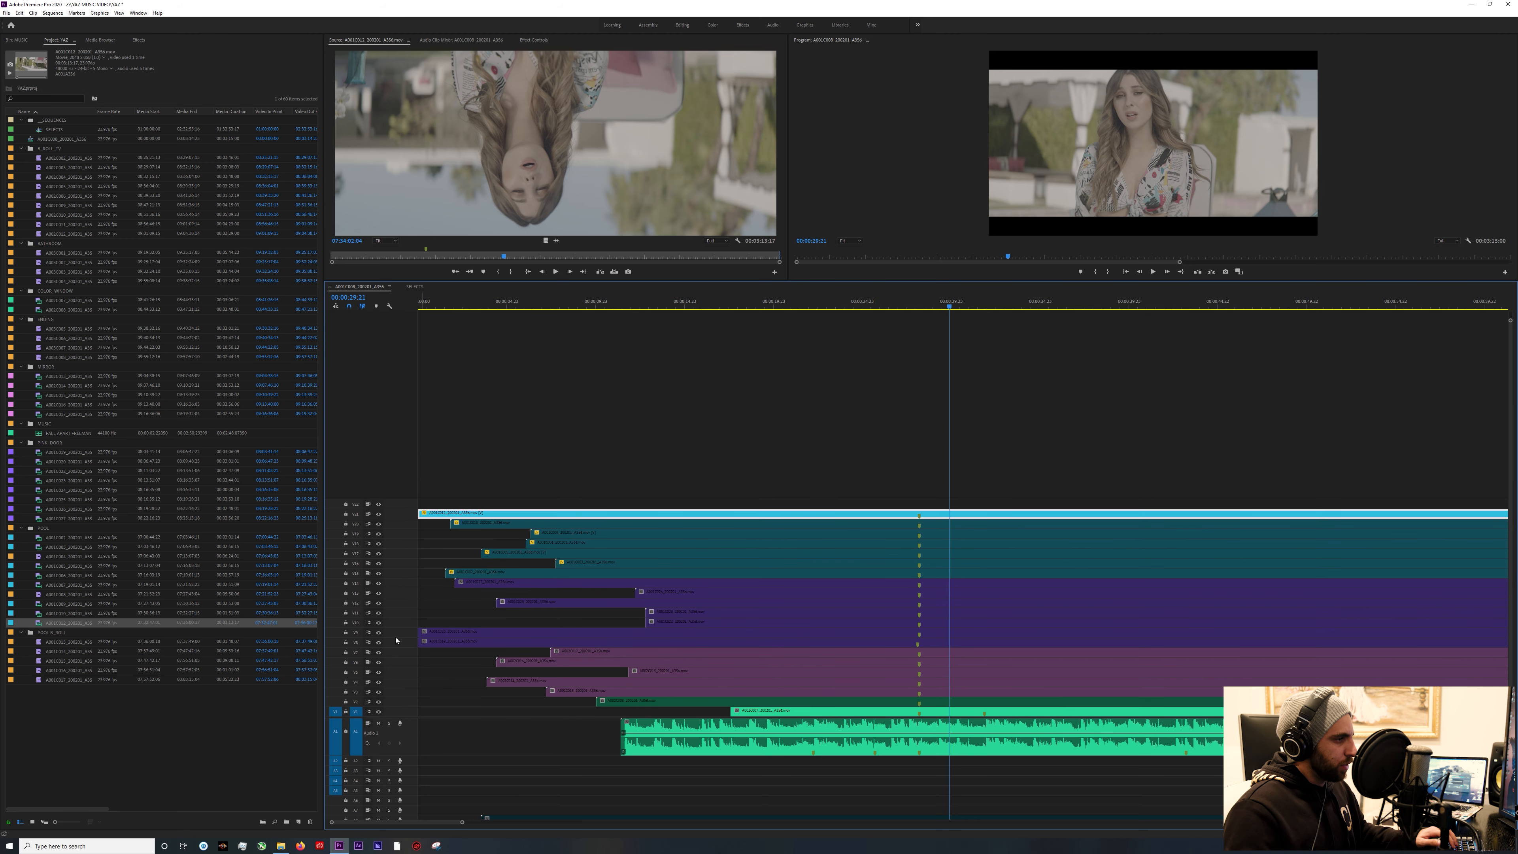
scroll(395, 639, down, 2)
scroll(391, 629, up, 3)
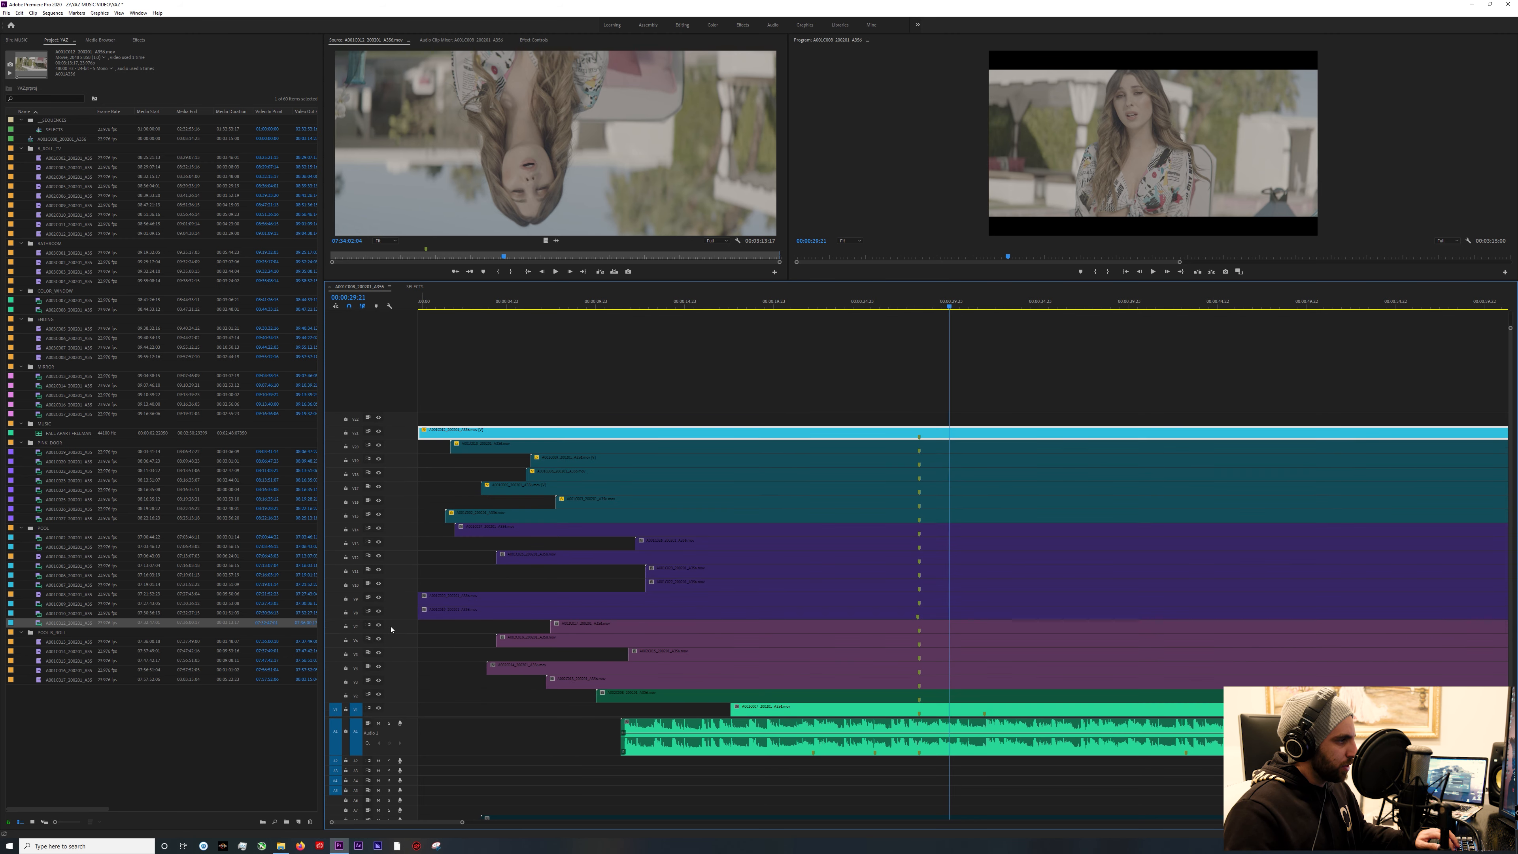
Reduce the video tracks' height and add 10 video tracks above the clip stack.
scroll(396, 546, down, 2)
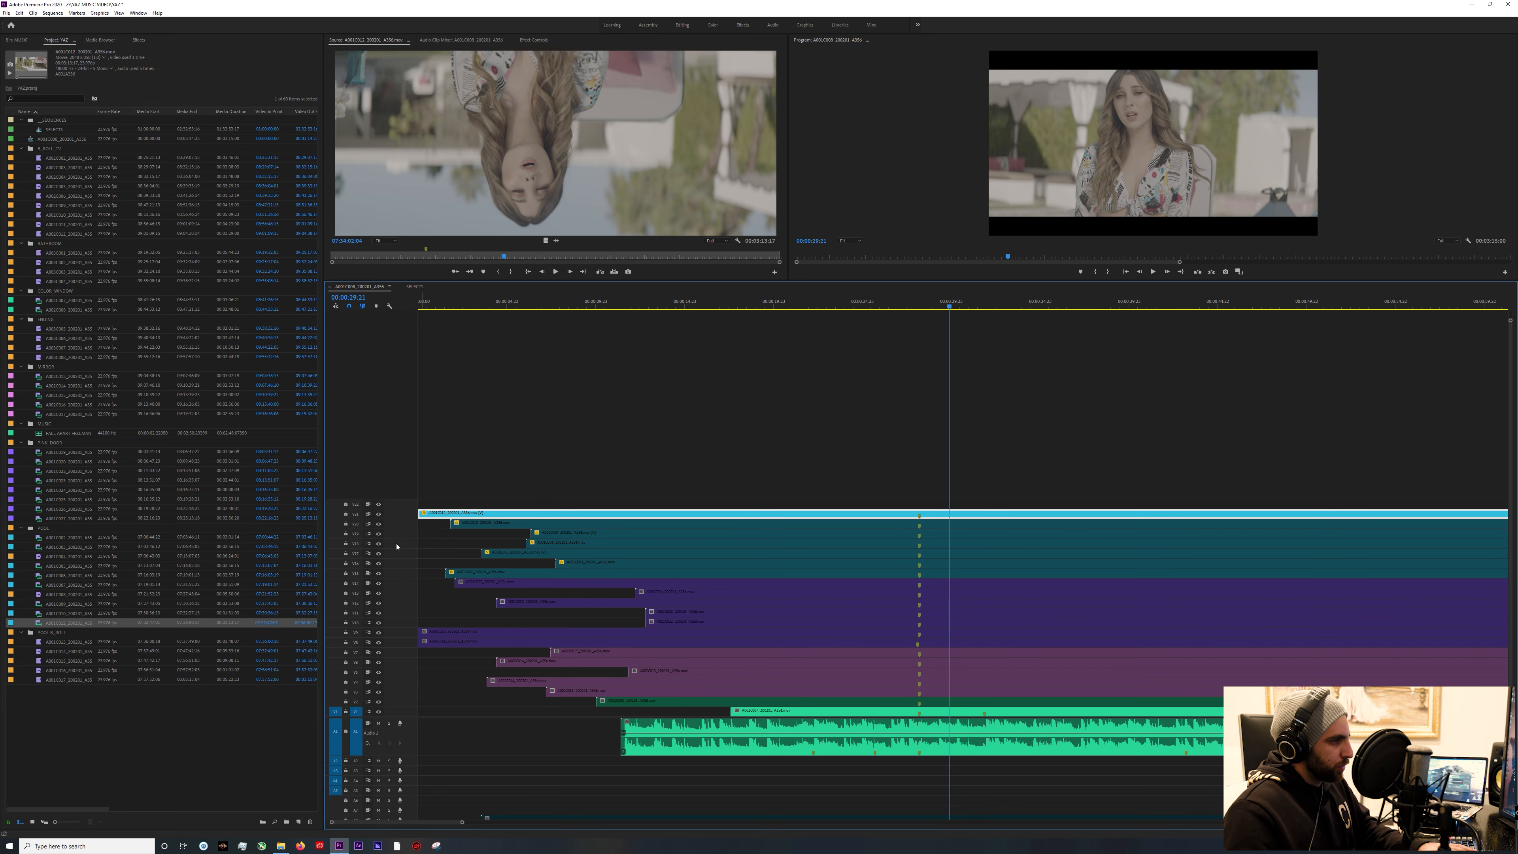
right_click(396, 546)
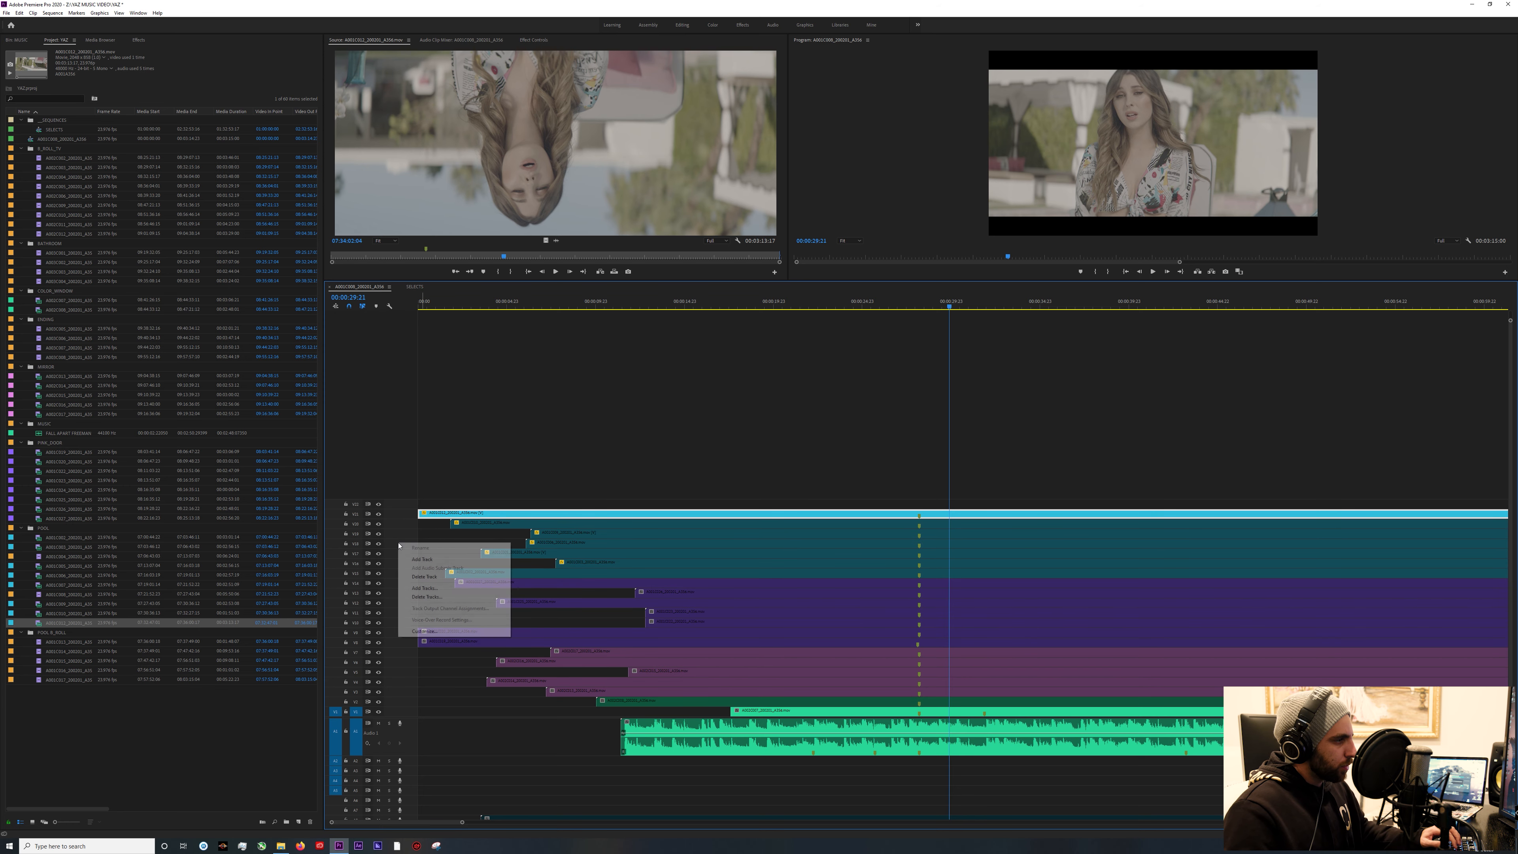
click(457, 589)
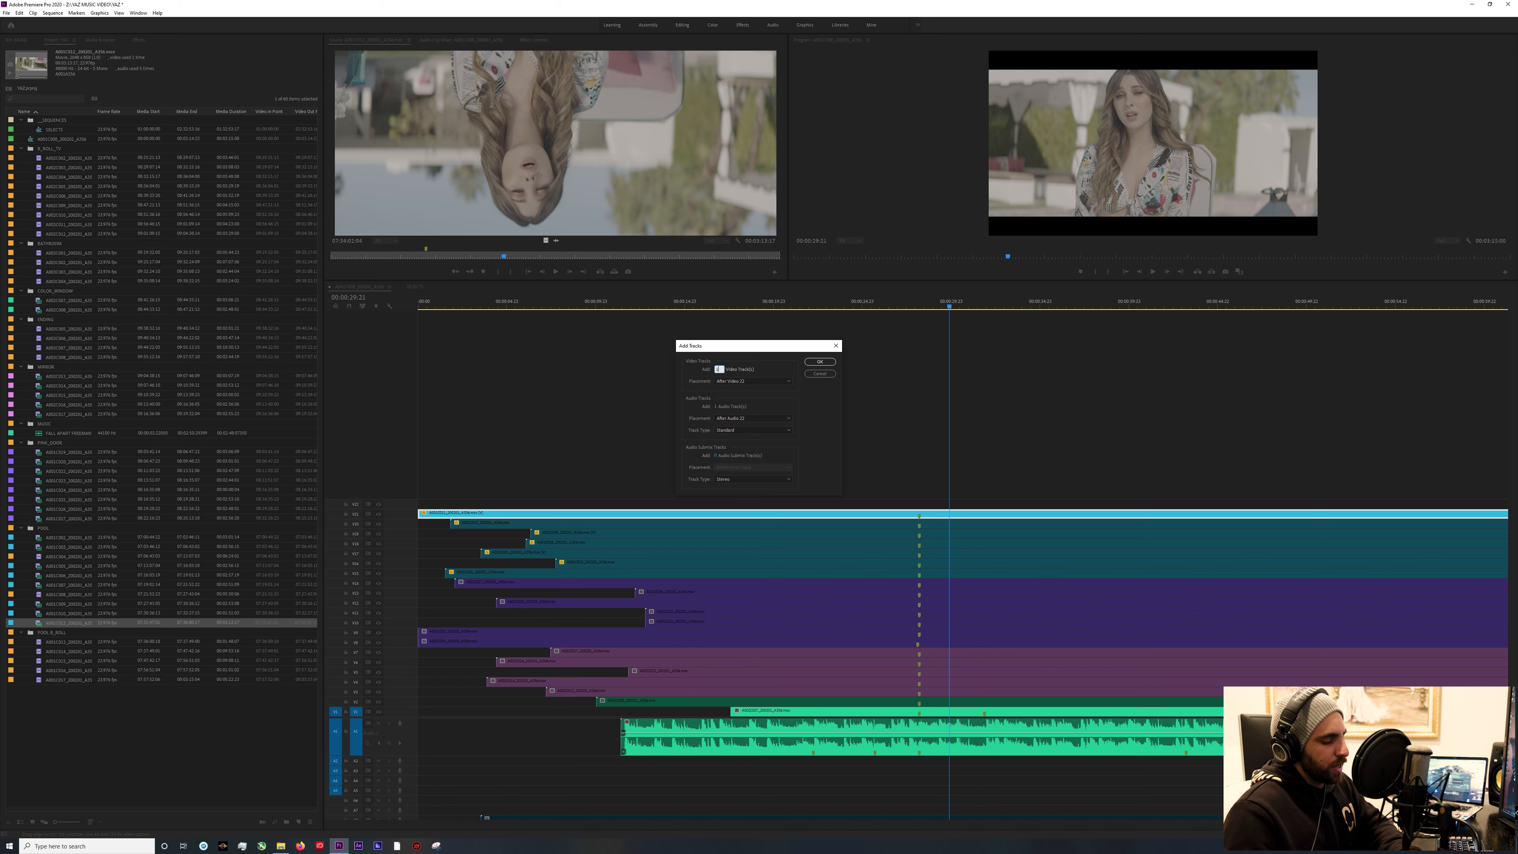
text(10)
key(Return)
click(603, 462)
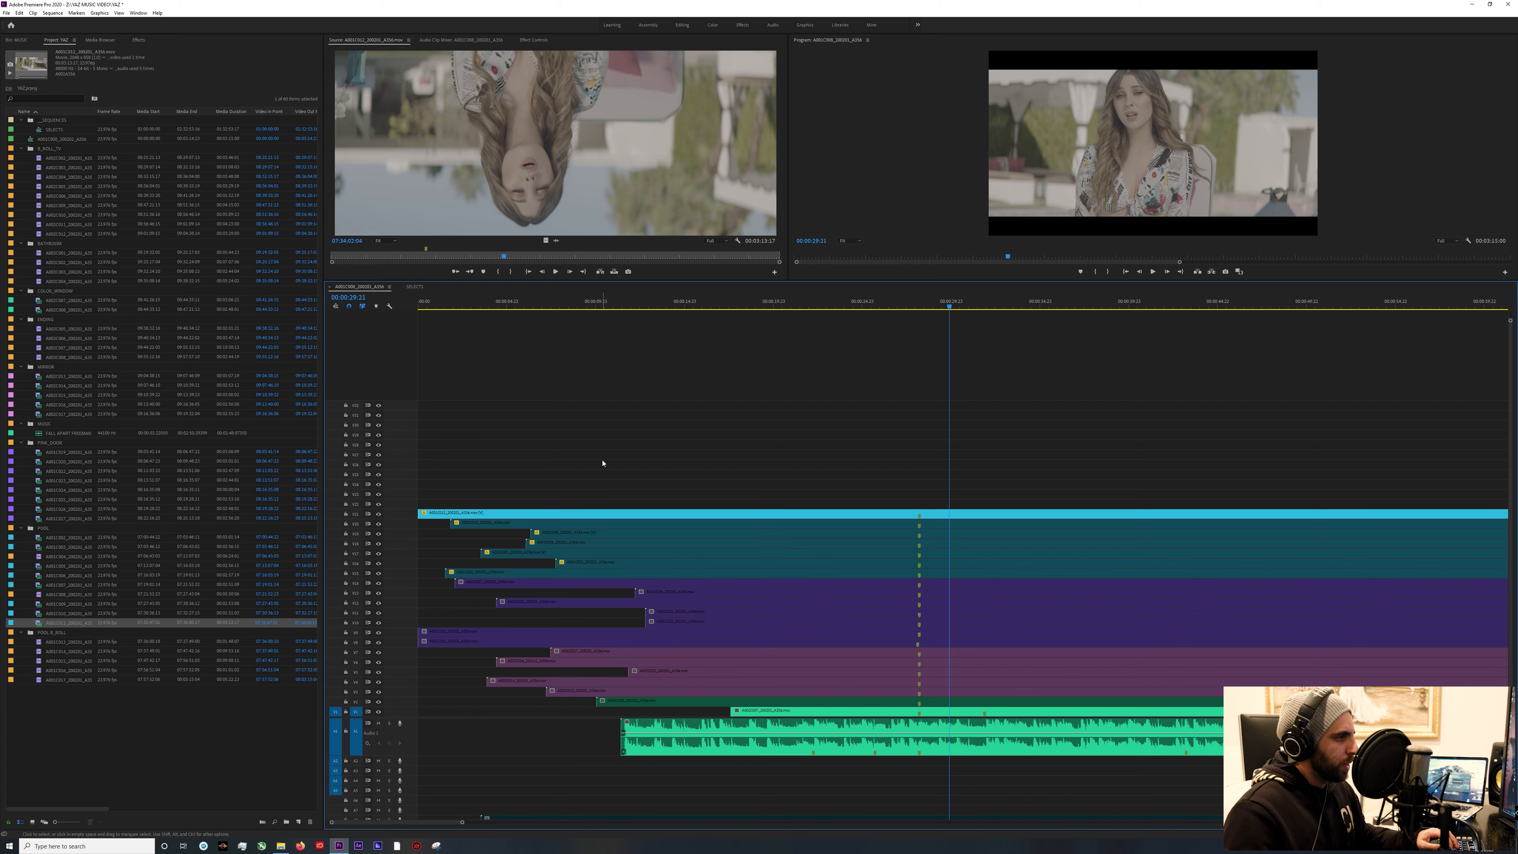
Switch the enabled clip from the topmost to the second one and play it against the song to find a usable section.
drag(739, 302, 577, 355)
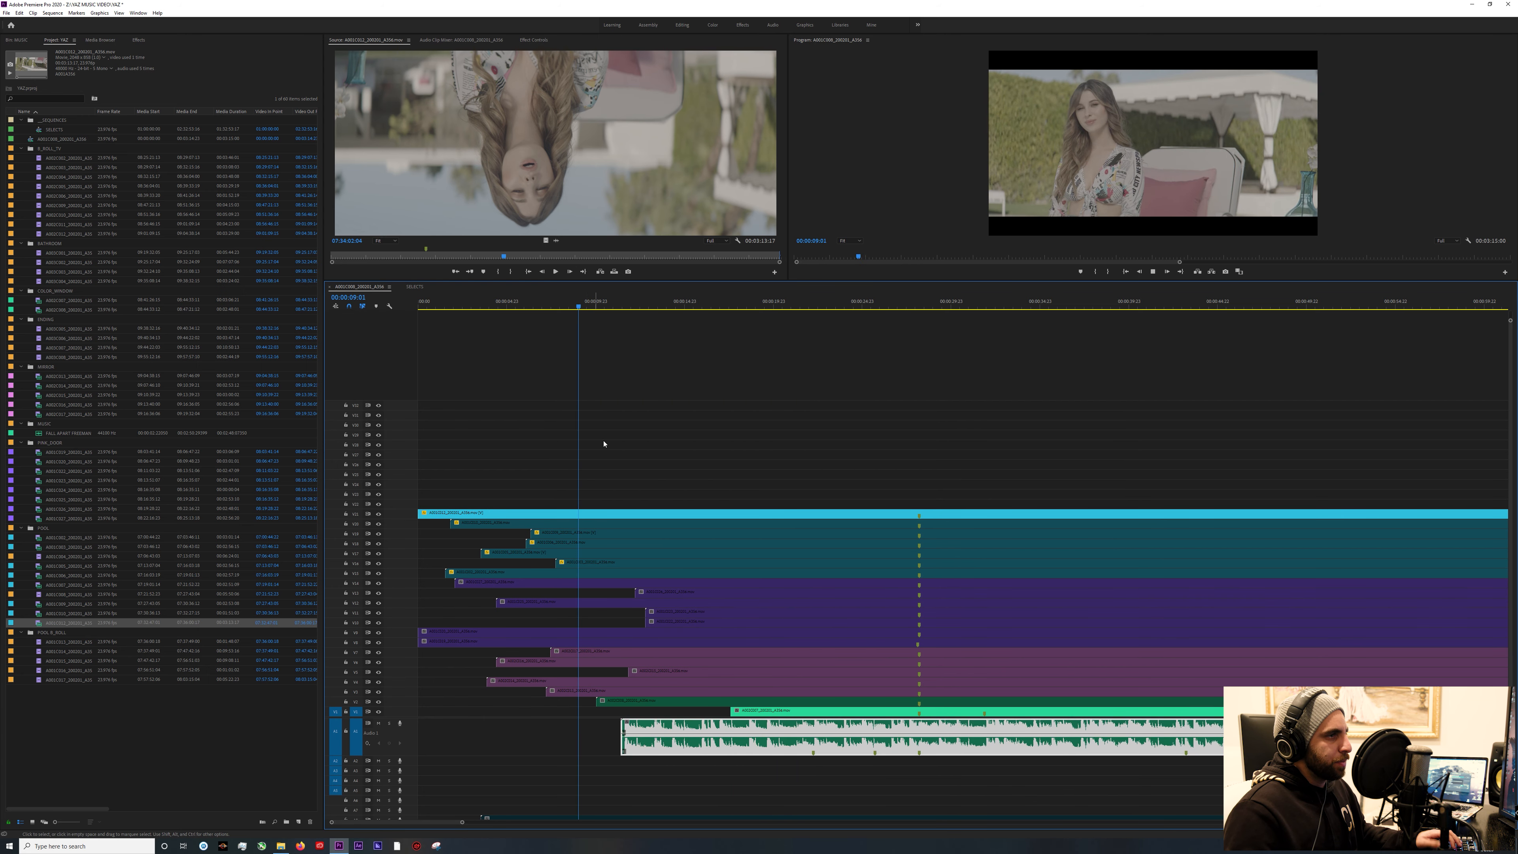
key(space)
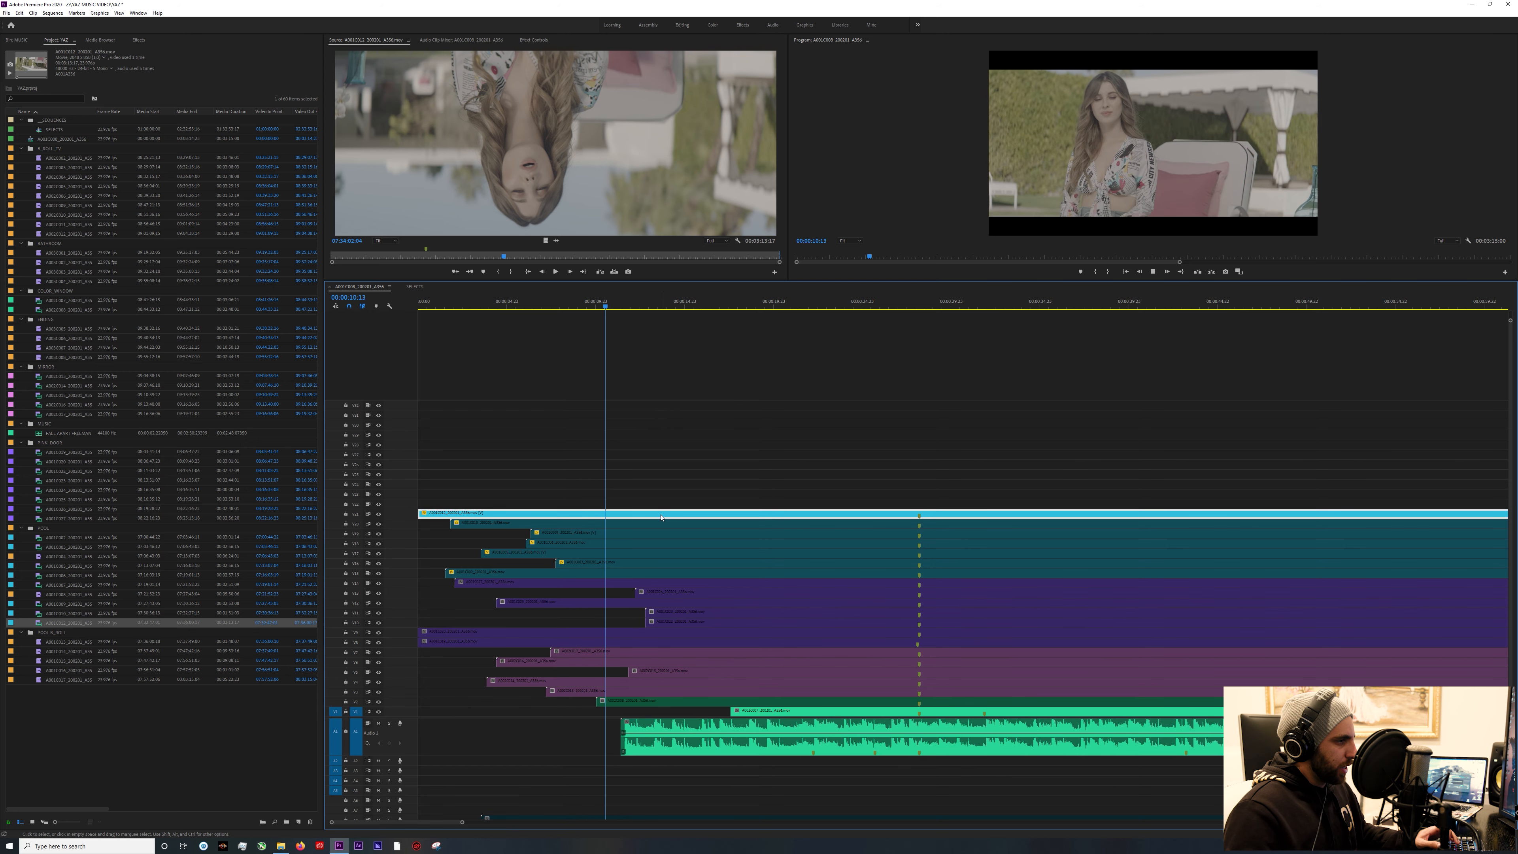
click(657, 525)
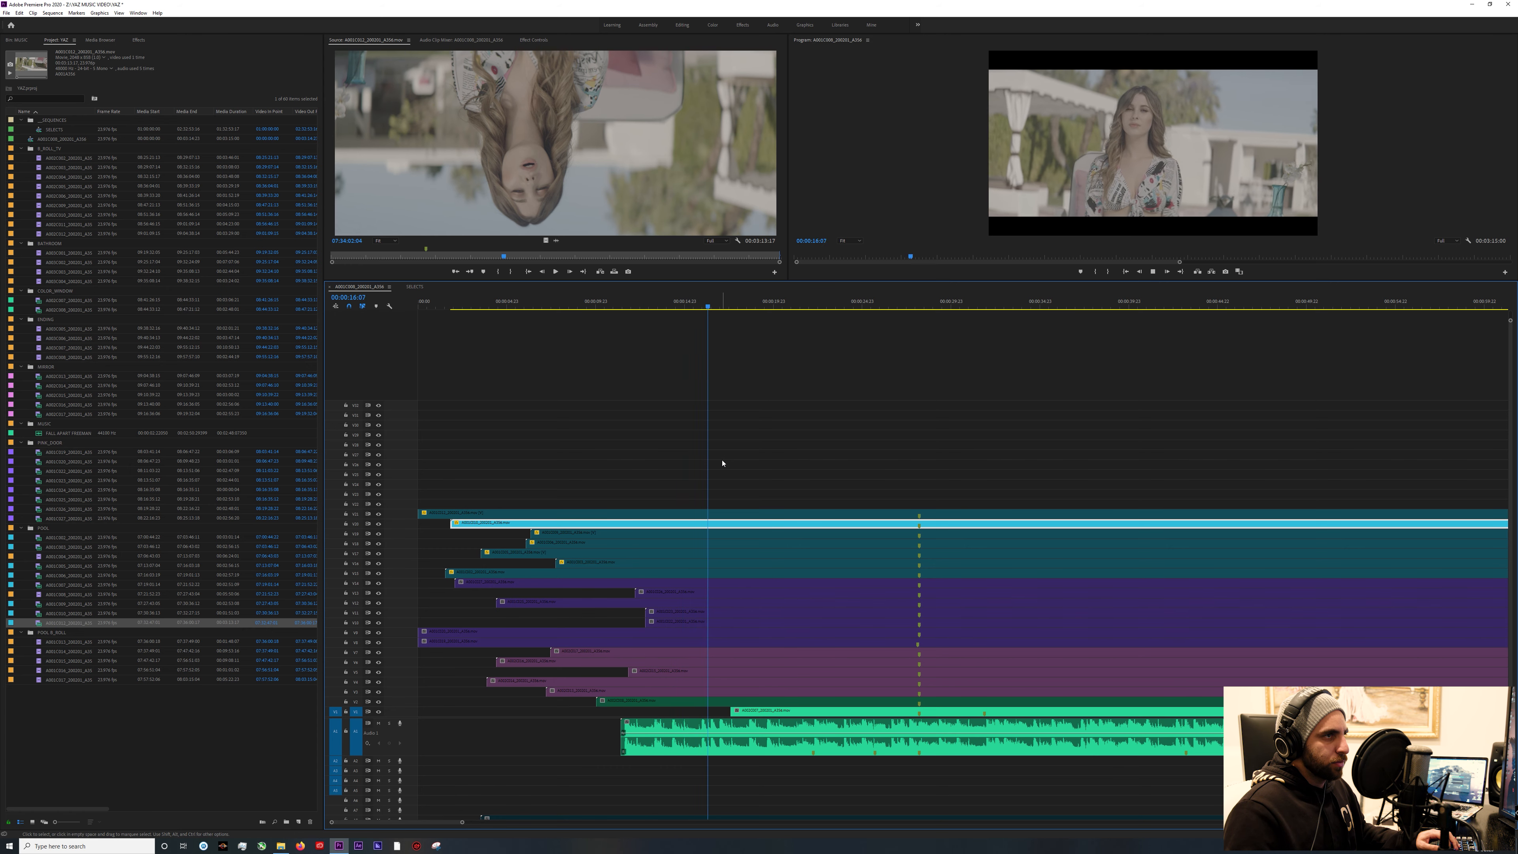
drag(794, 306, 835, 314)
key(space)
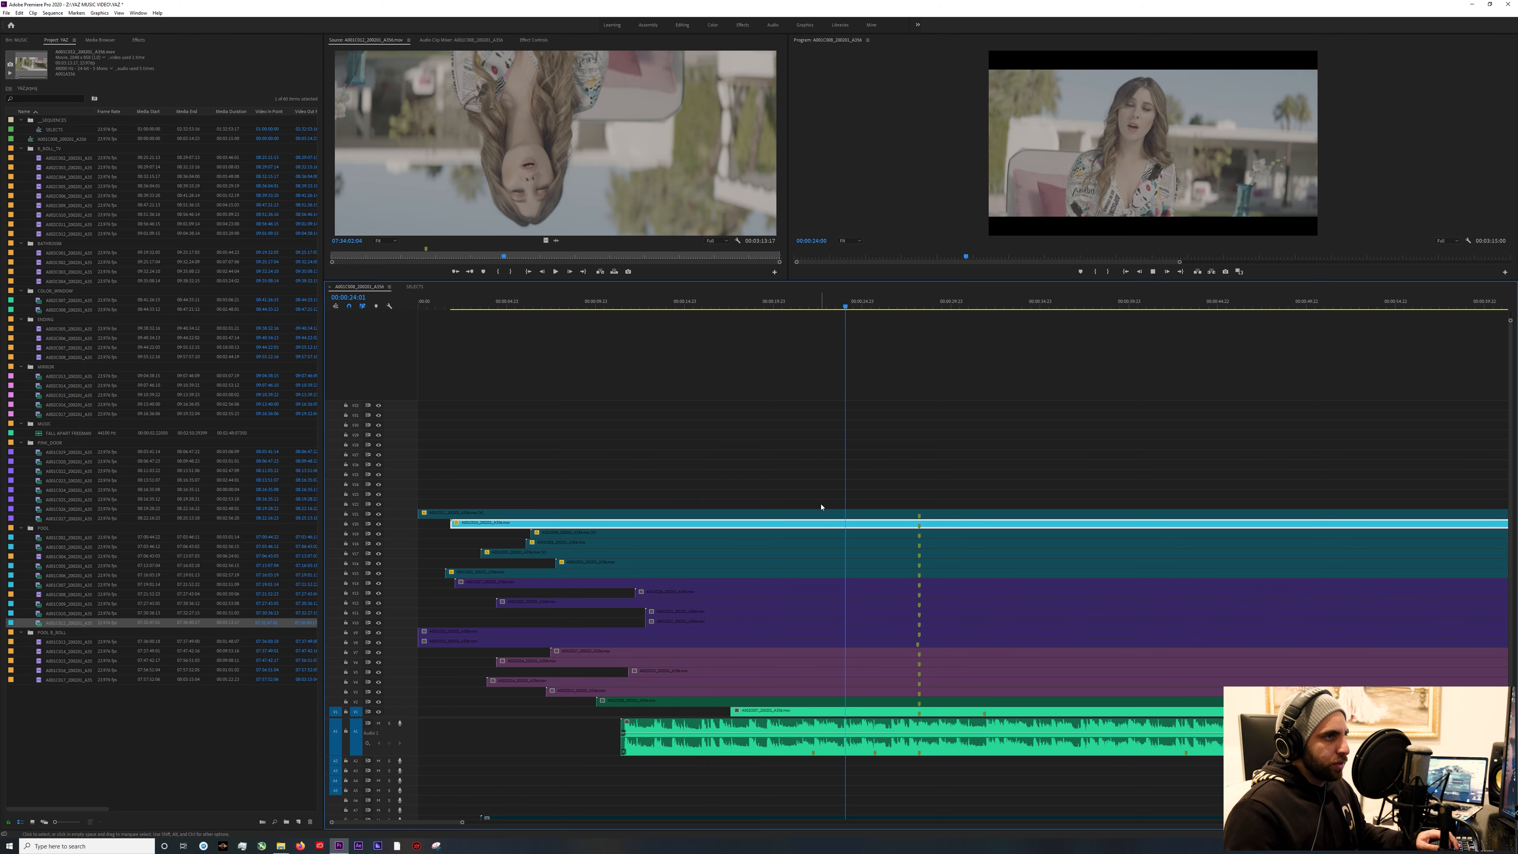
Cut the section from 00:00:23:17 to about 00:00:26:08 out of the second clip and raise it to an empty track above the stack.
click(839, 308)
key(ctrl+k)
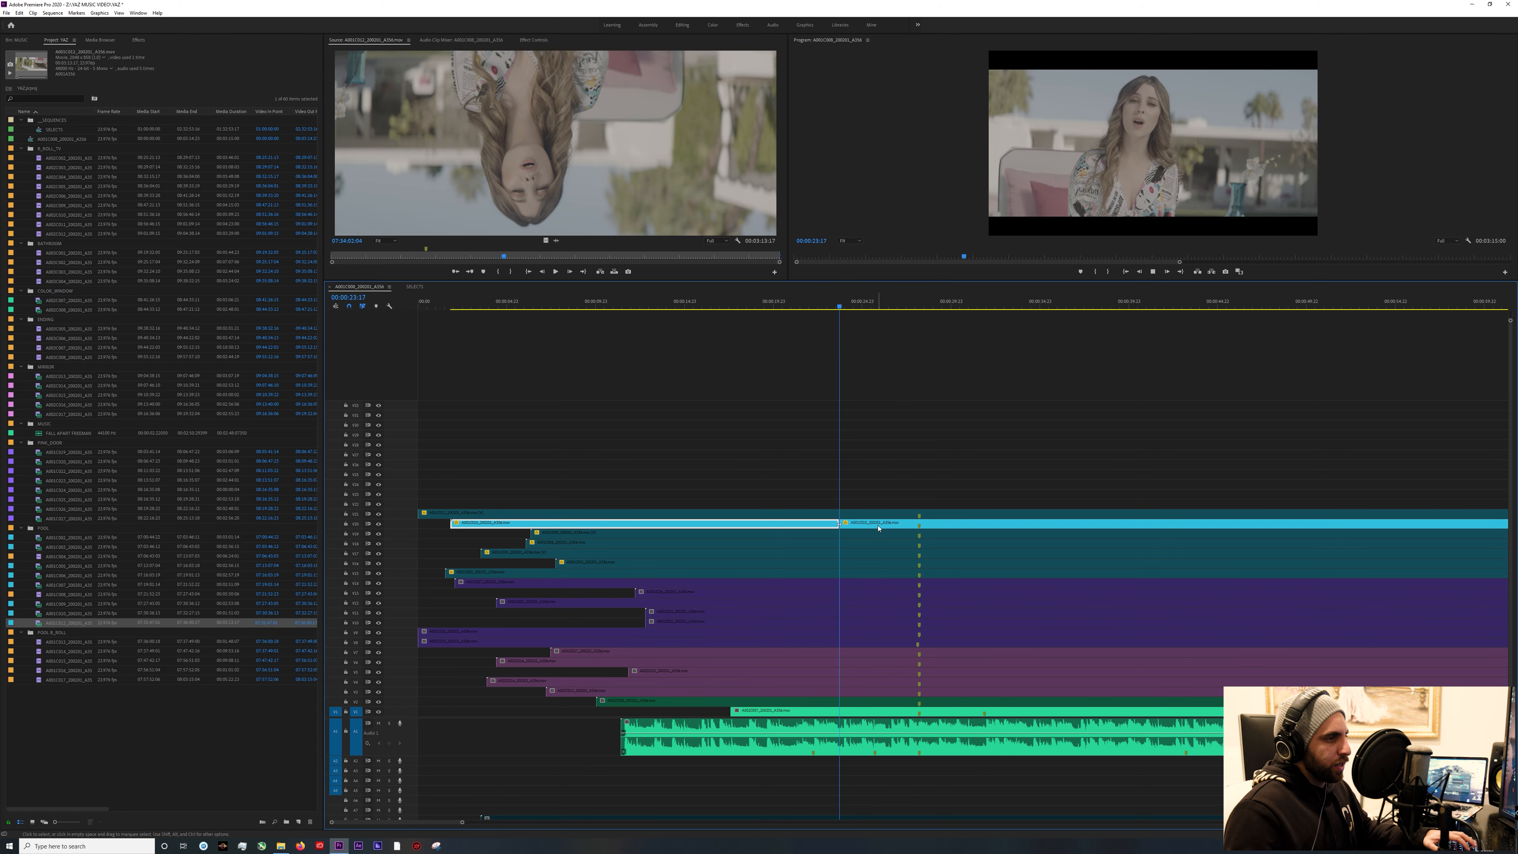
click(879, 526)
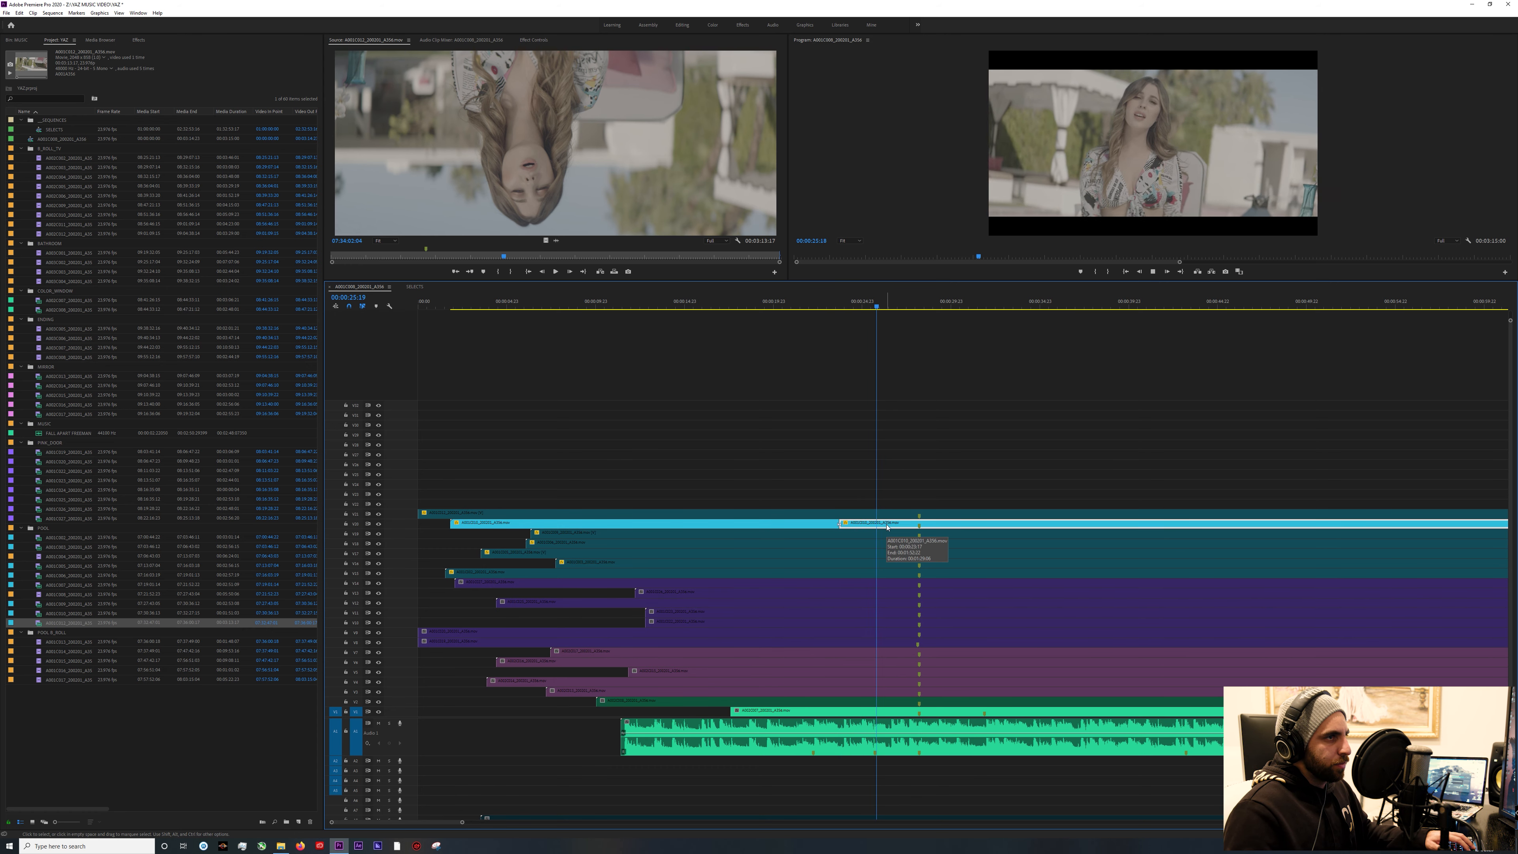
key(ctrl+k)
click(861, 525)
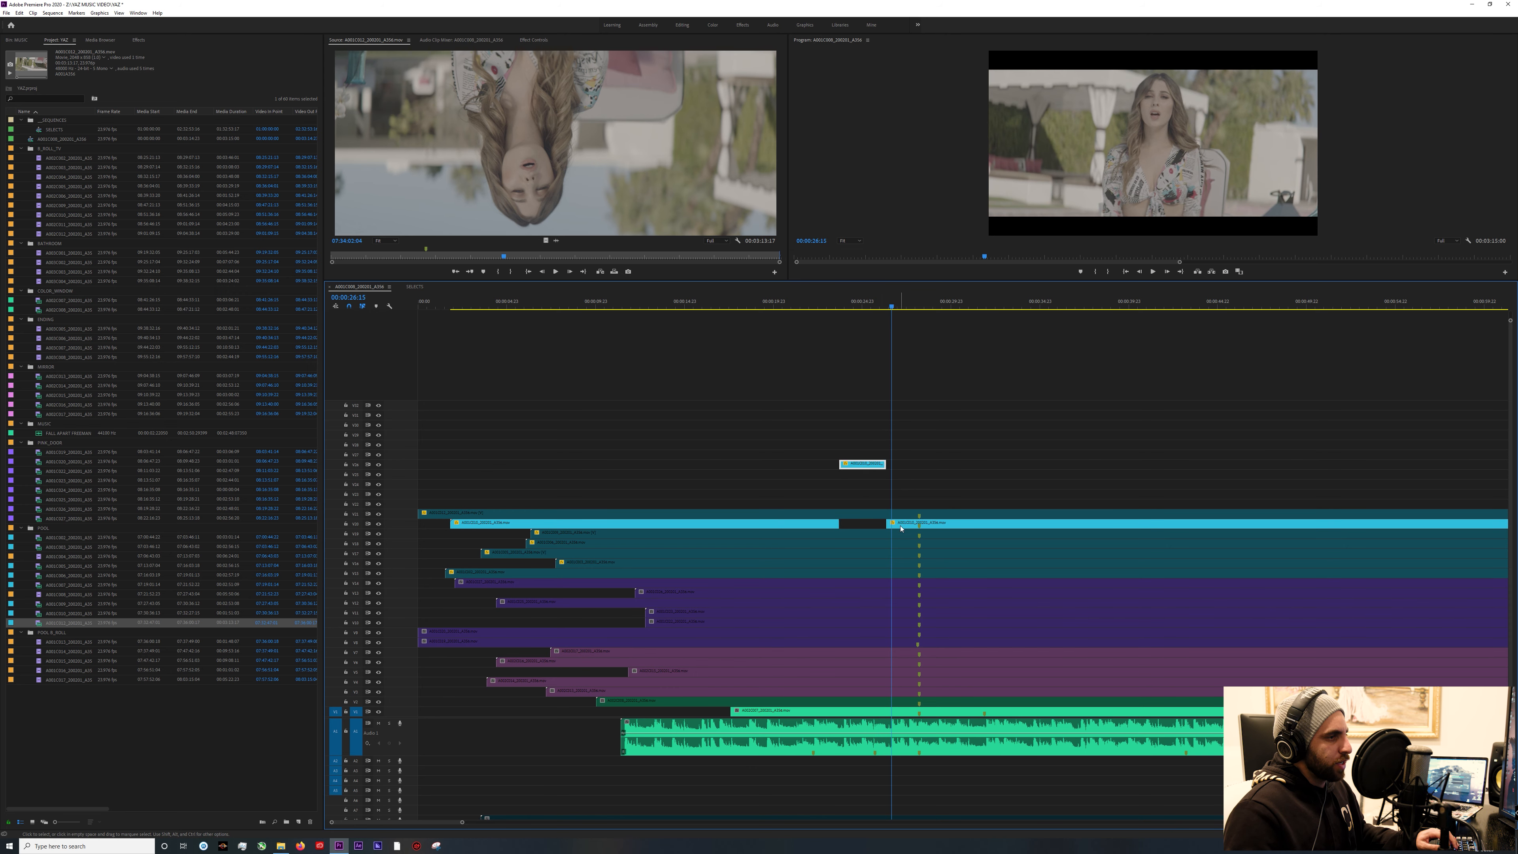
Disable the leftover pieces of the second clip on either side of the removed section.
click(901, 528)
key(shift+e)
click(794, 527)
key(shift+e)
Disable the lowest video clip and play the raised piece, placing the playhead at its end, 00:00:26:08.
click(830, 301)
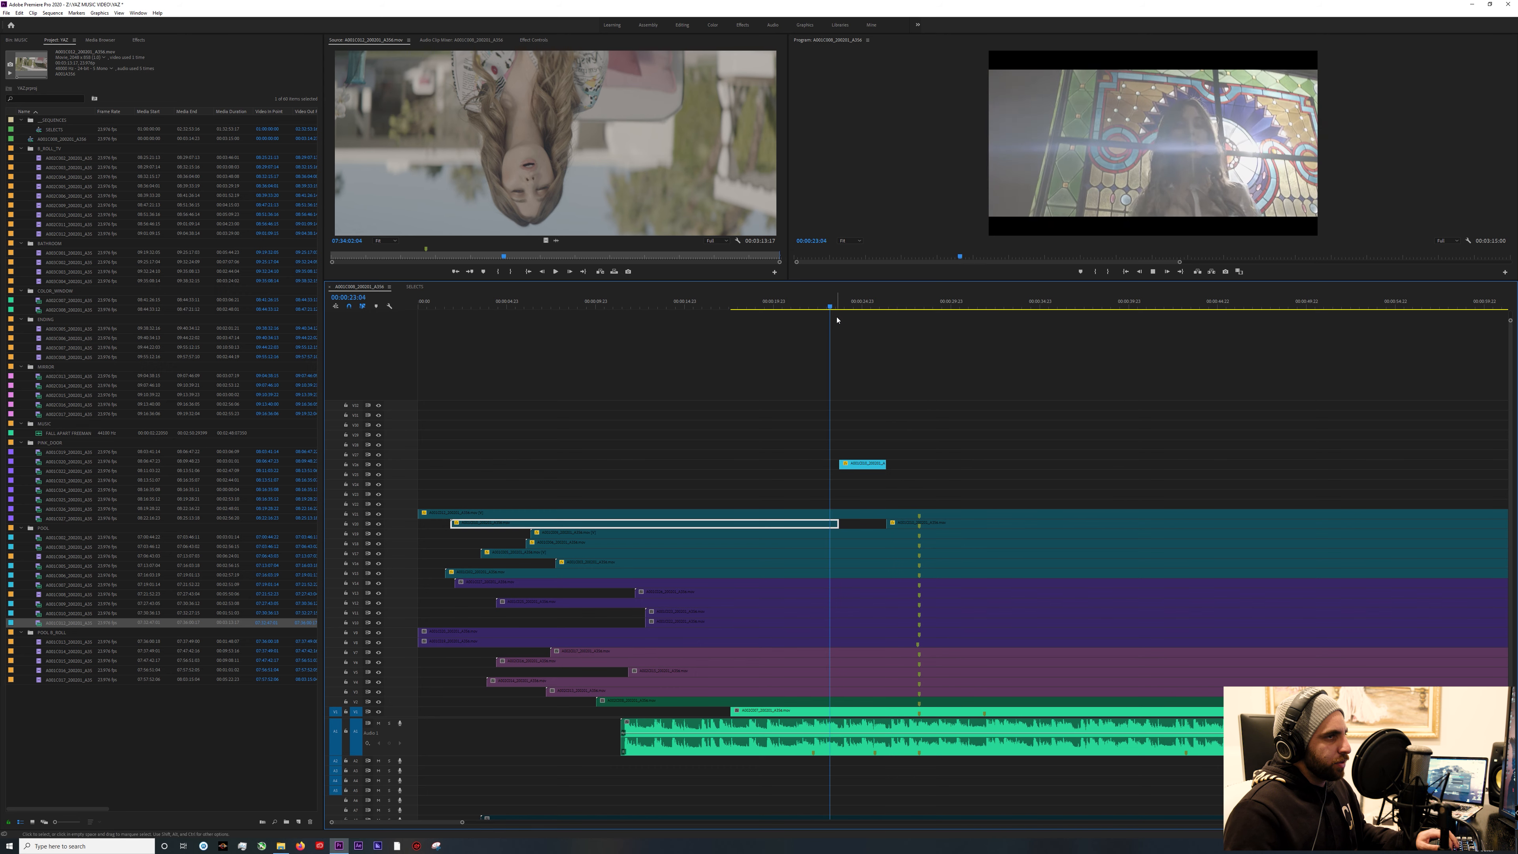
click(841, 302)
key(d)
key(shift+e)
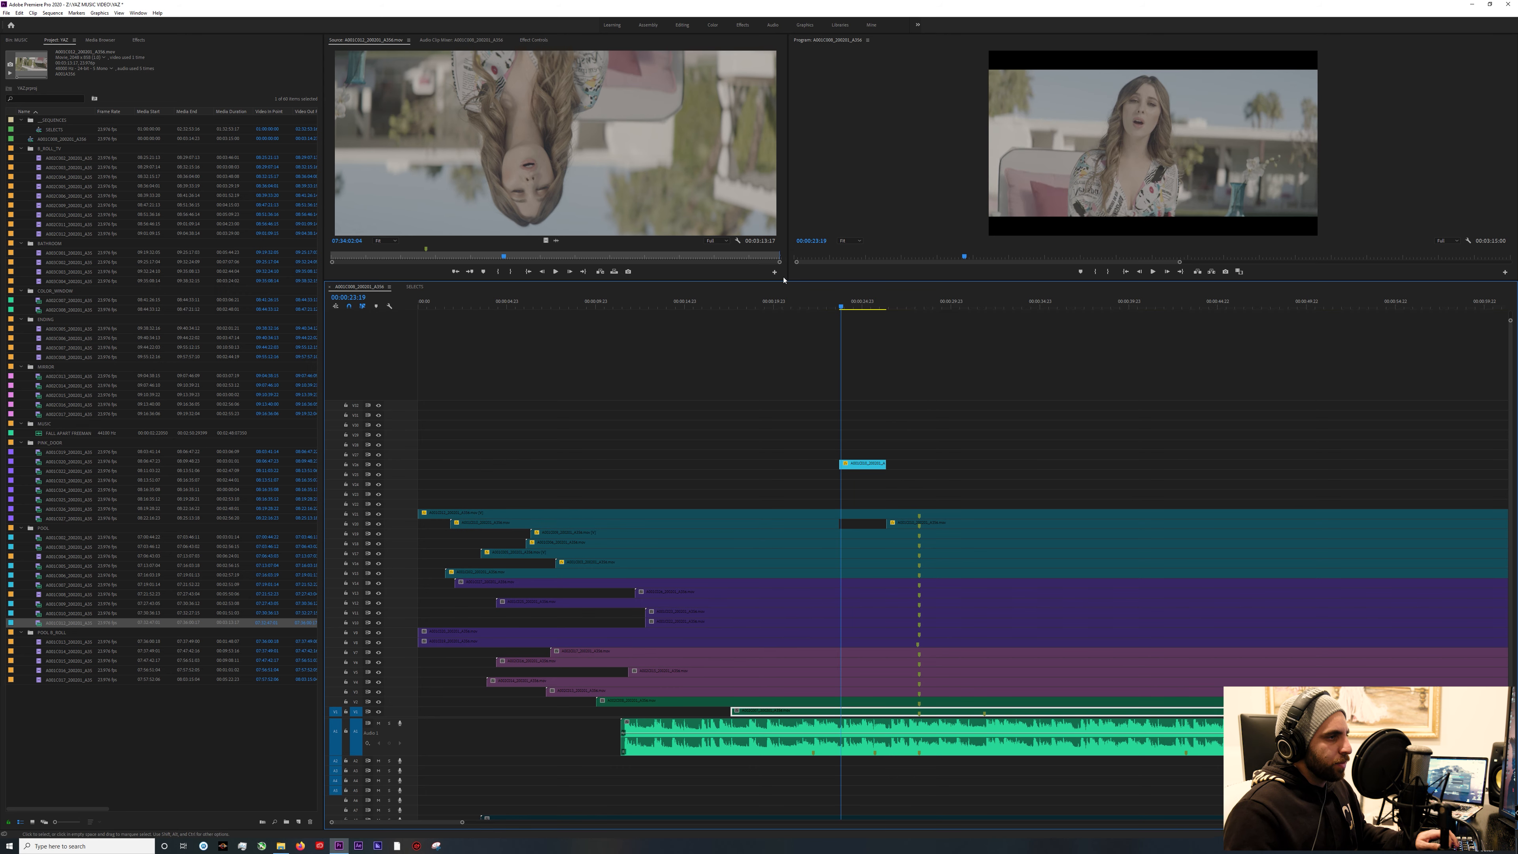
key(space)
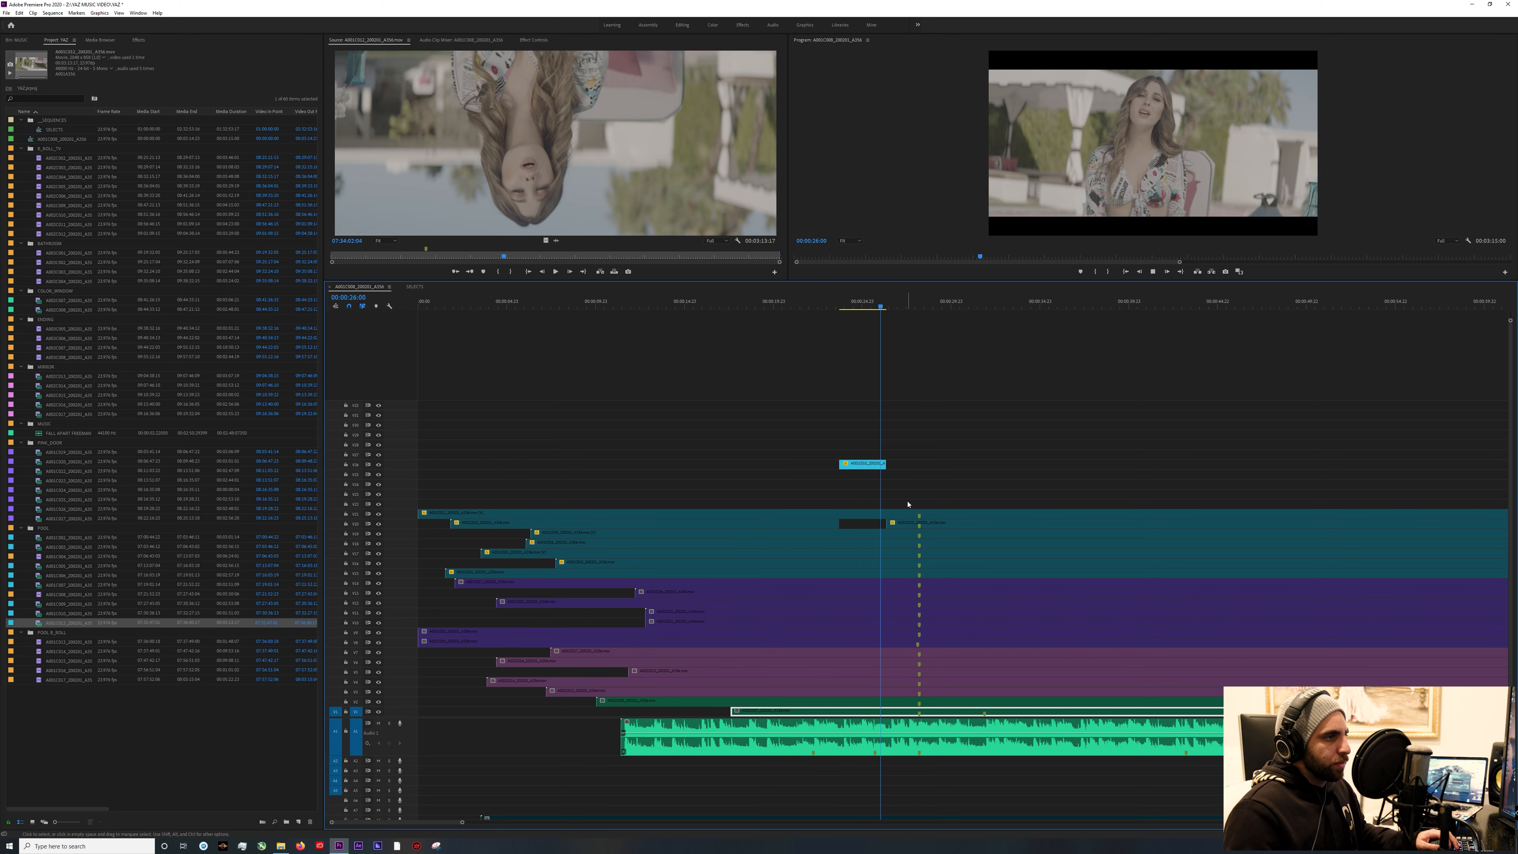
drag(873, 302, 888, 305)
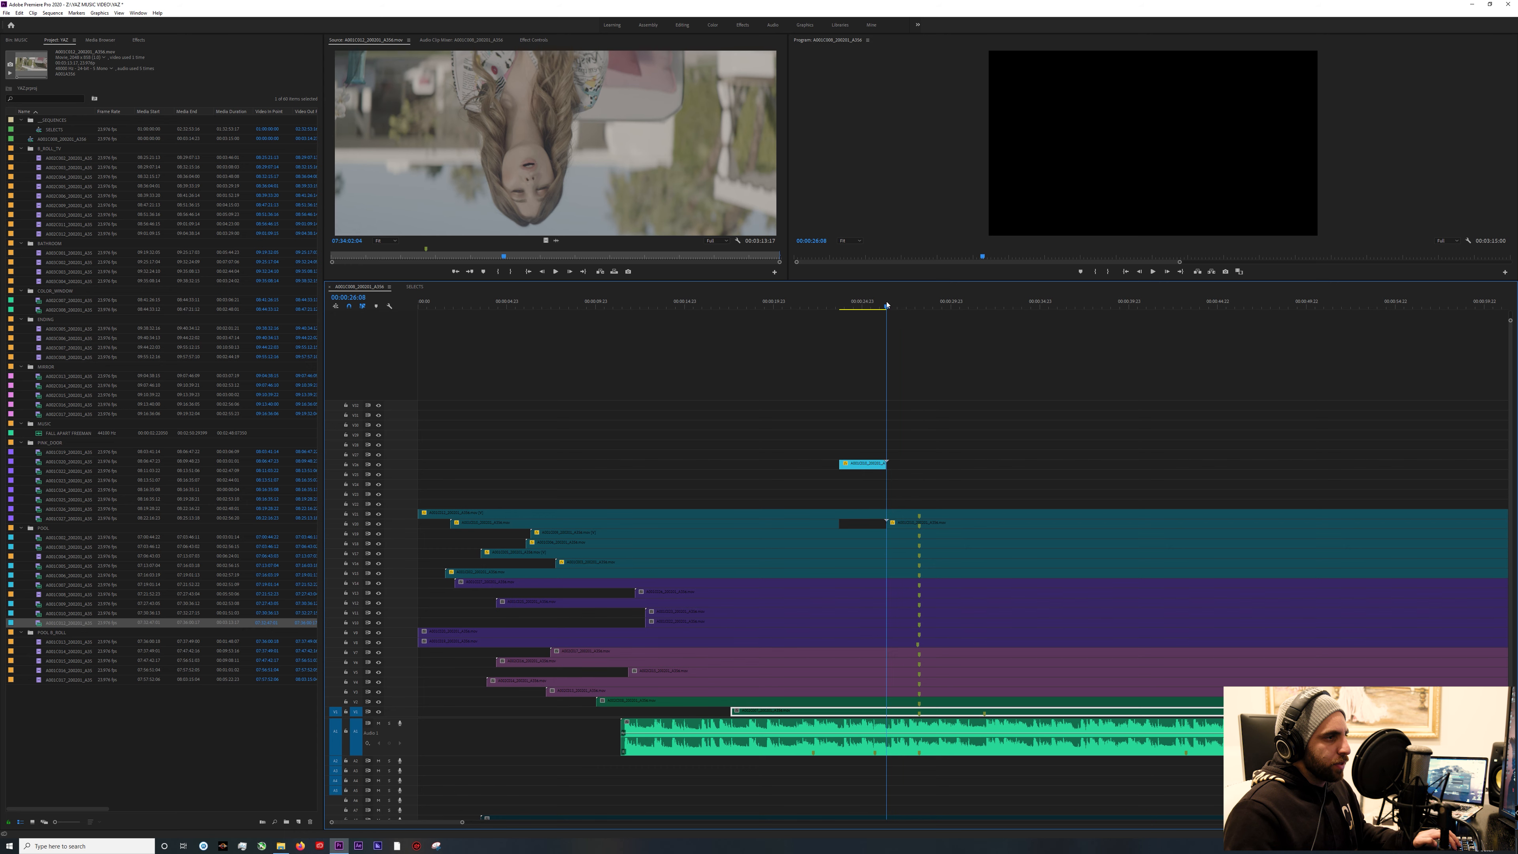
Enable the top three purple clips and play them from the end of the raised piece.
click(900, 602)
key(shift+e)
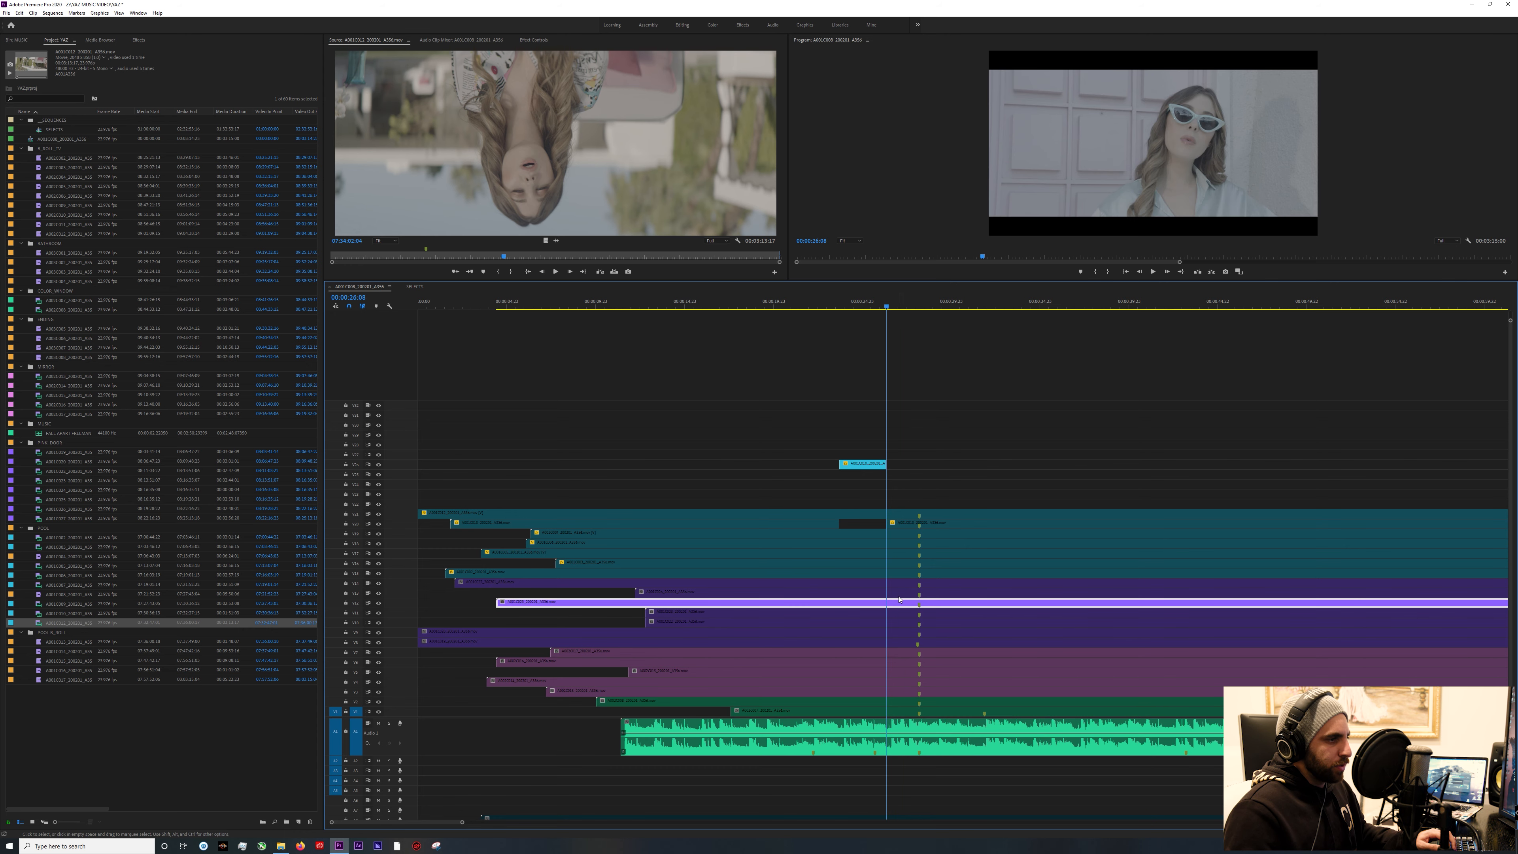
click(899, 592)
key(shift+e)
click(899, 586)
key(shift+e)
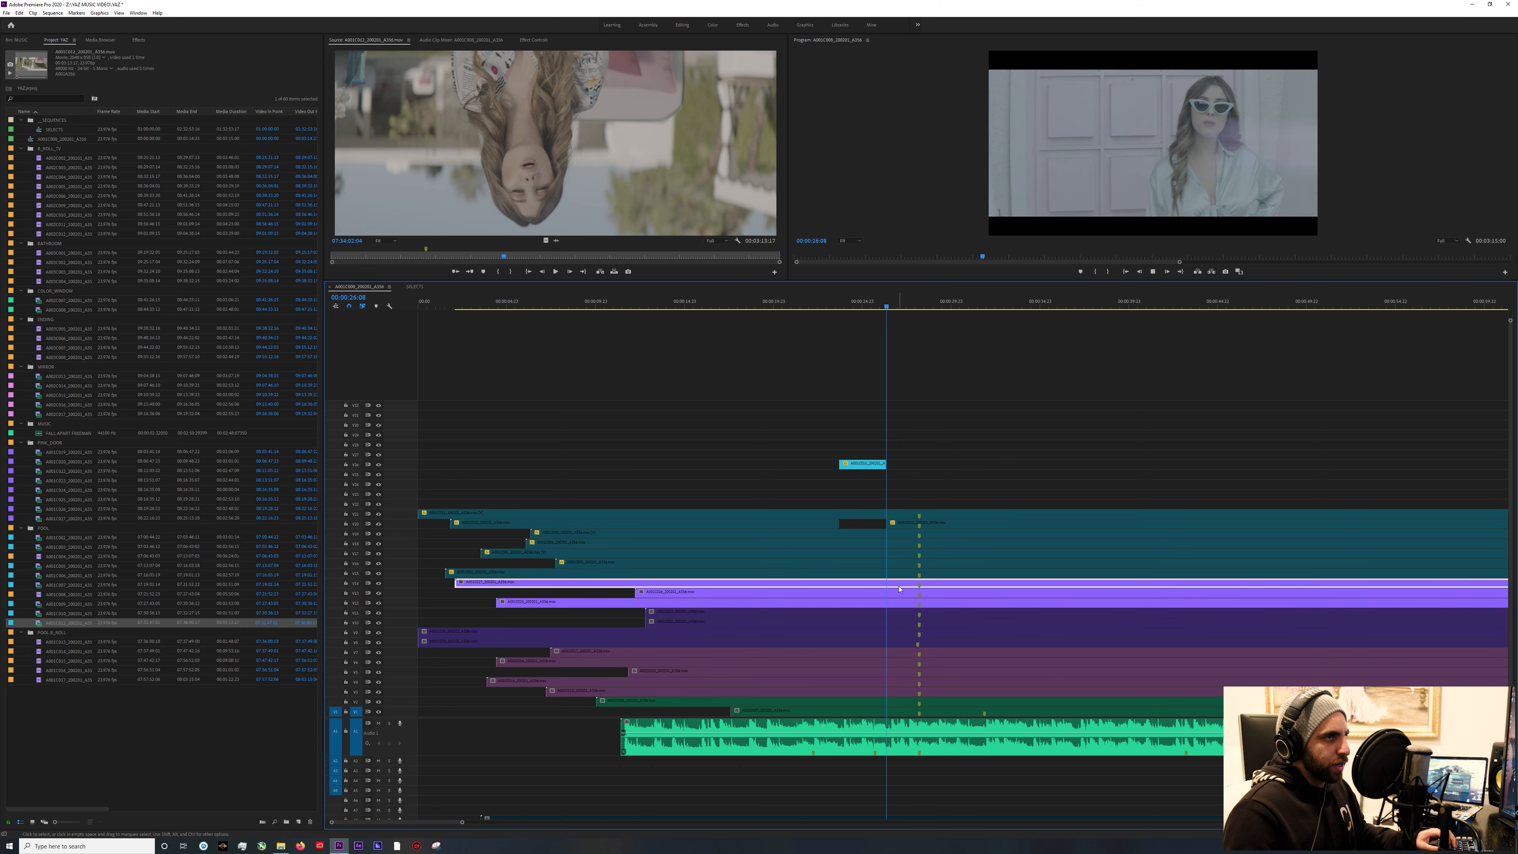
key(space)
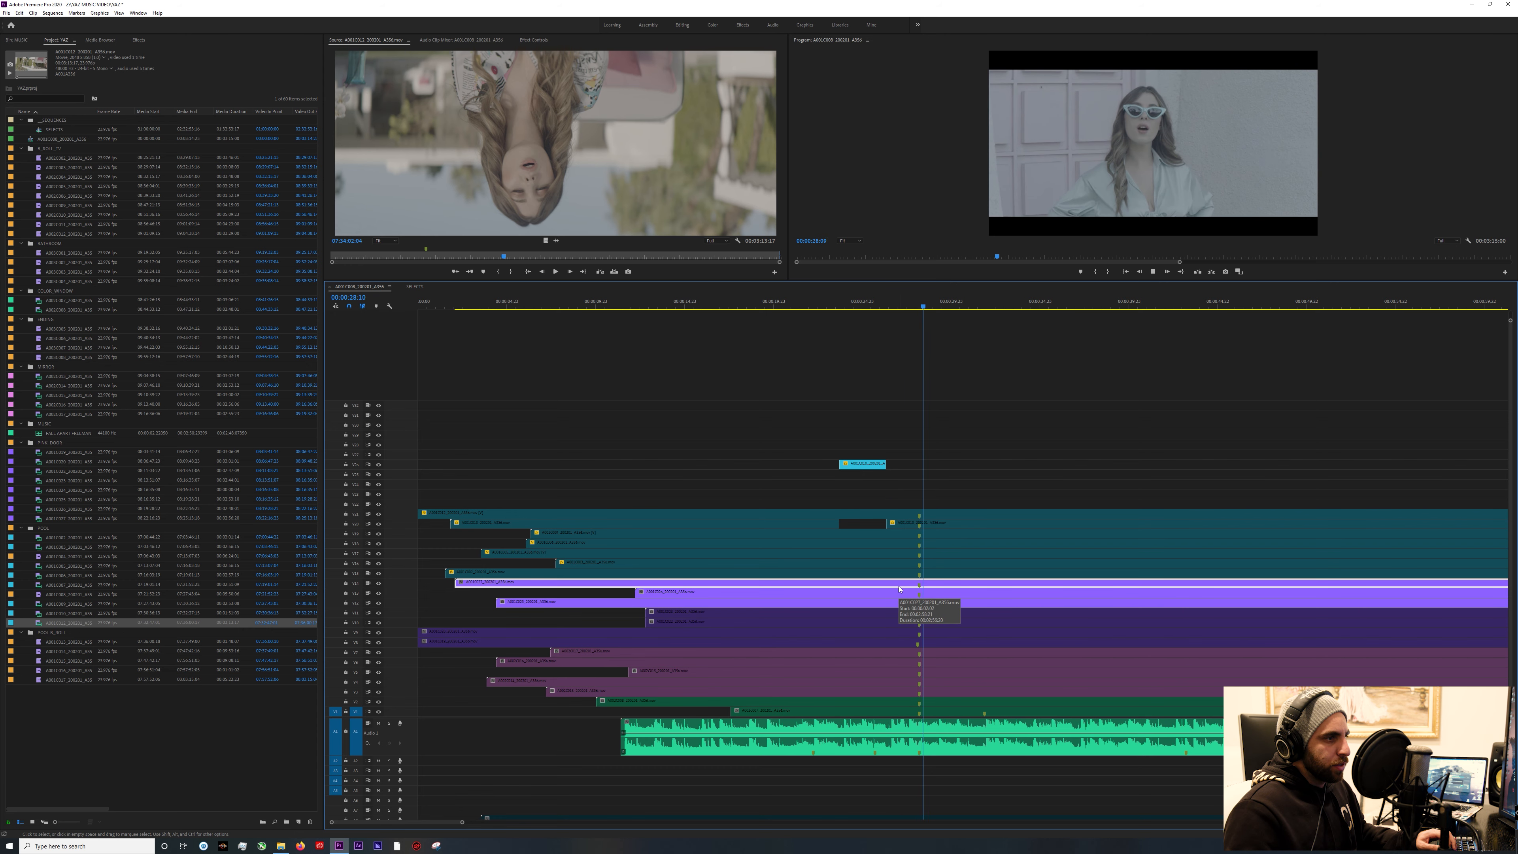
Compare the three purple clips during playback by disabling them in turn, leaving only the middle one enabled.
key(shift+e)
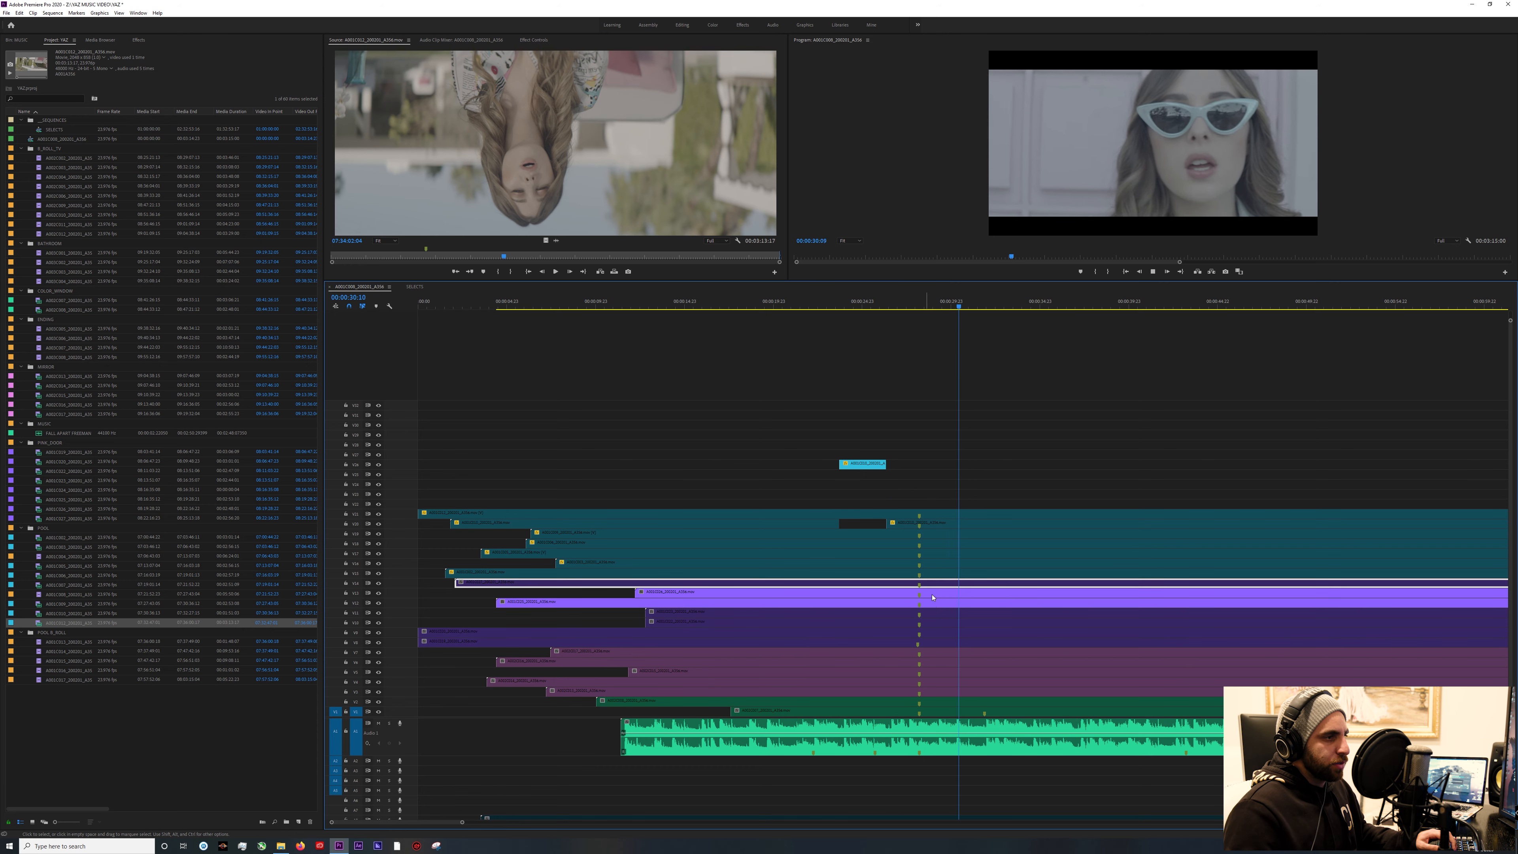
click(932, 597)
key(shift+e)
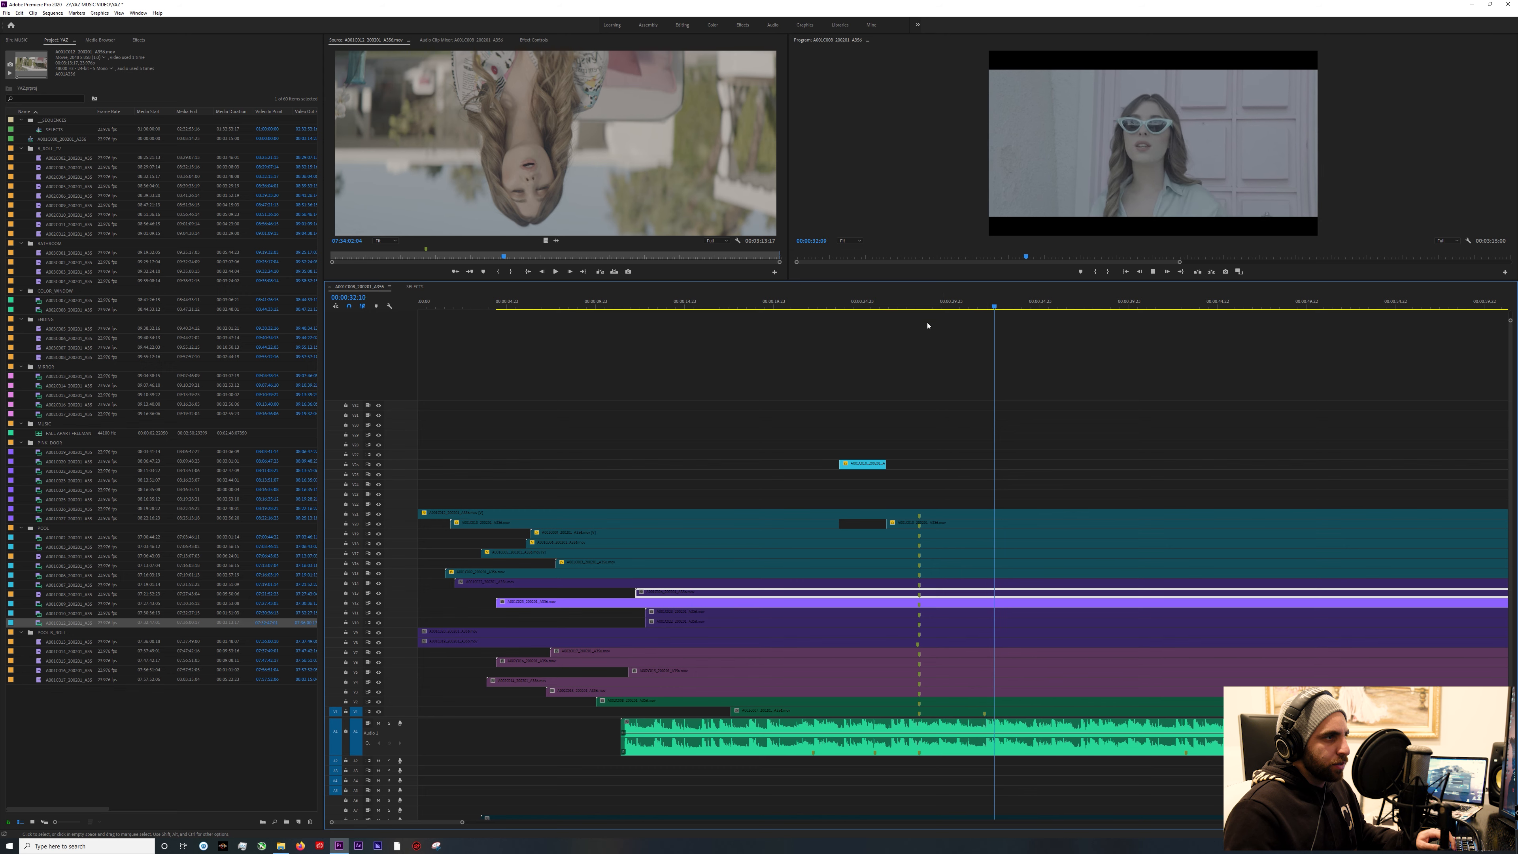
drag(897, 305, 858, 305)
key(space)
click(912, 600)
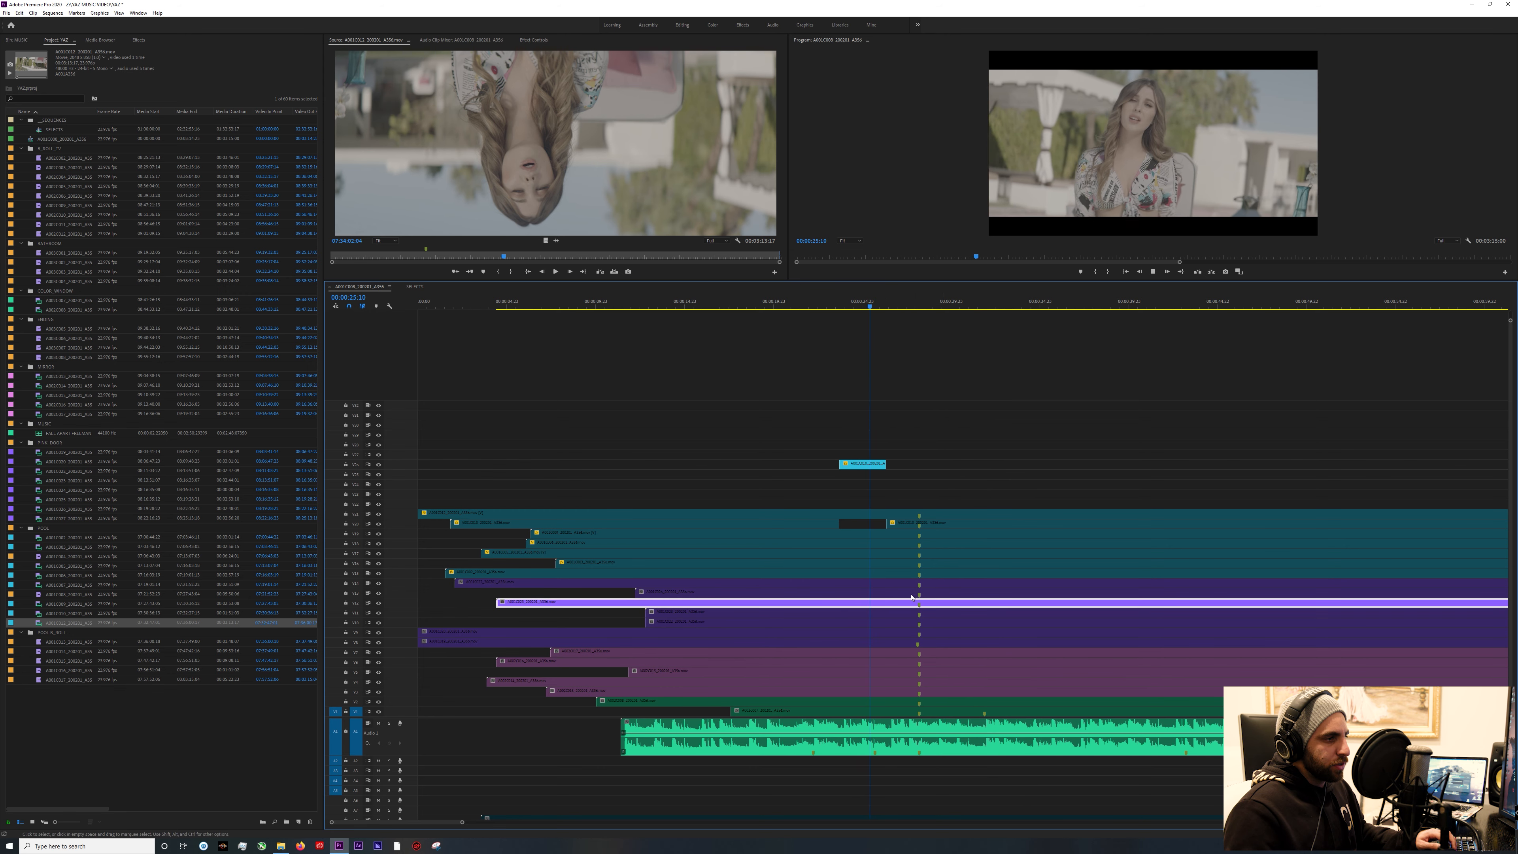
key(shift+e)
click(912, 593)
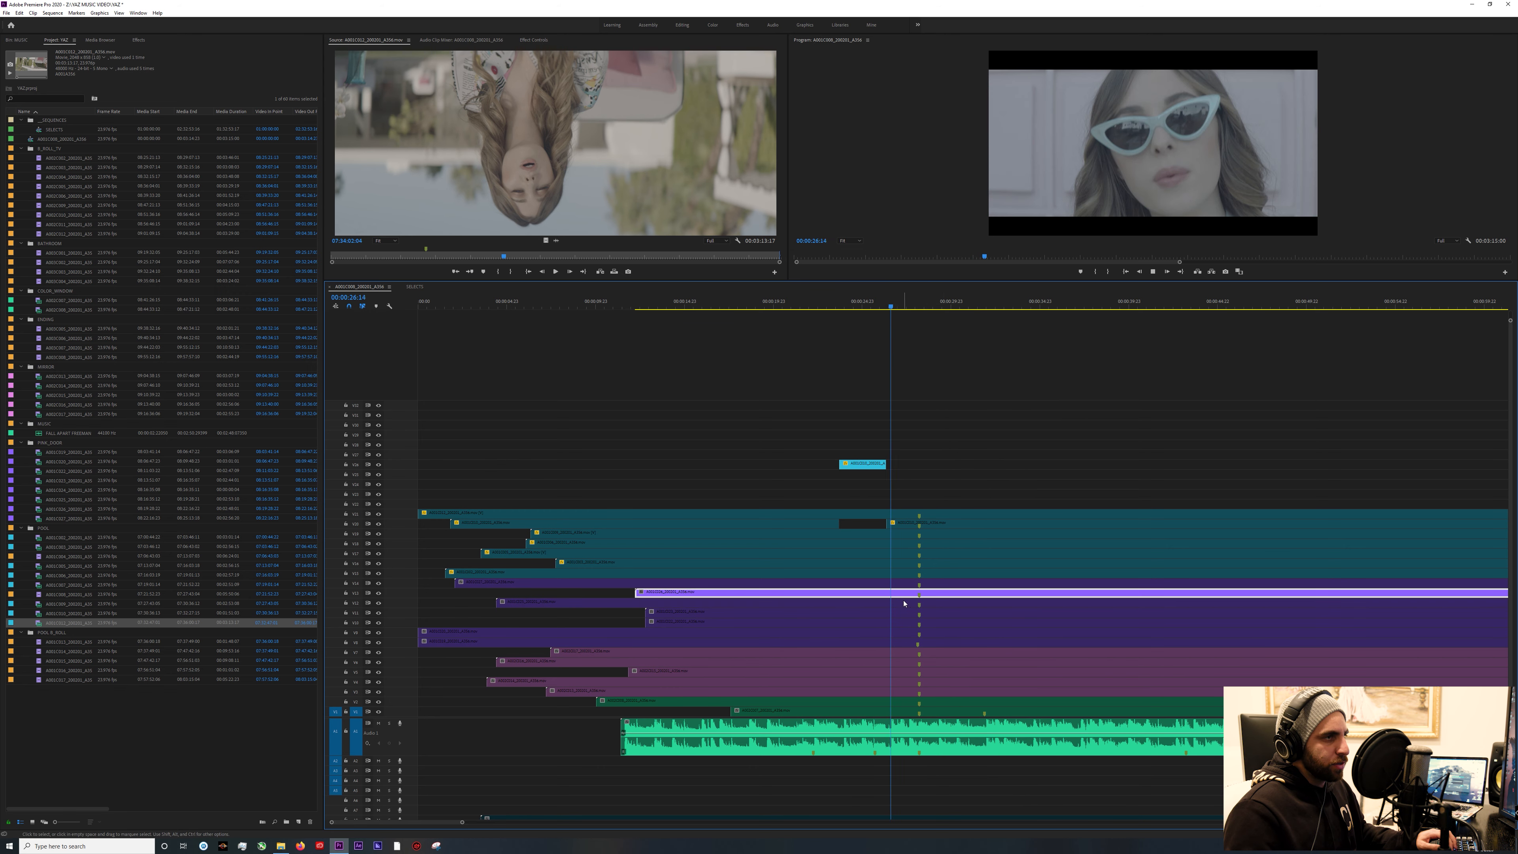
Cut the section from 00:00:26:08 to 00:00:30:10 out of the enabled purple clip and raise it directly after the first raised piece.
click(887, 306)
key(ctrl+k)
click(893, 593)
key(space)
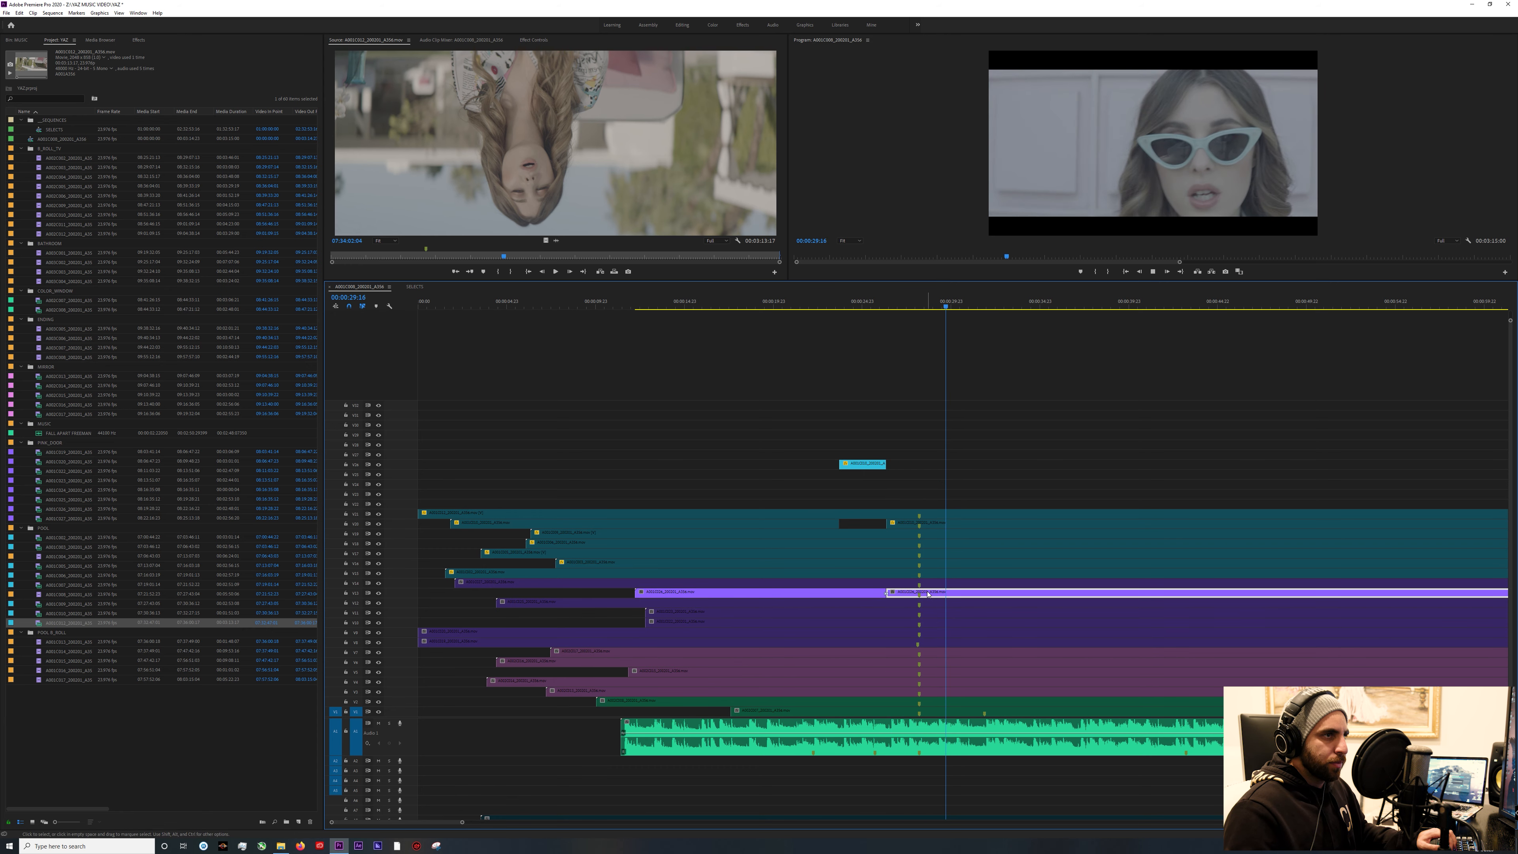
key(ctrl+k)
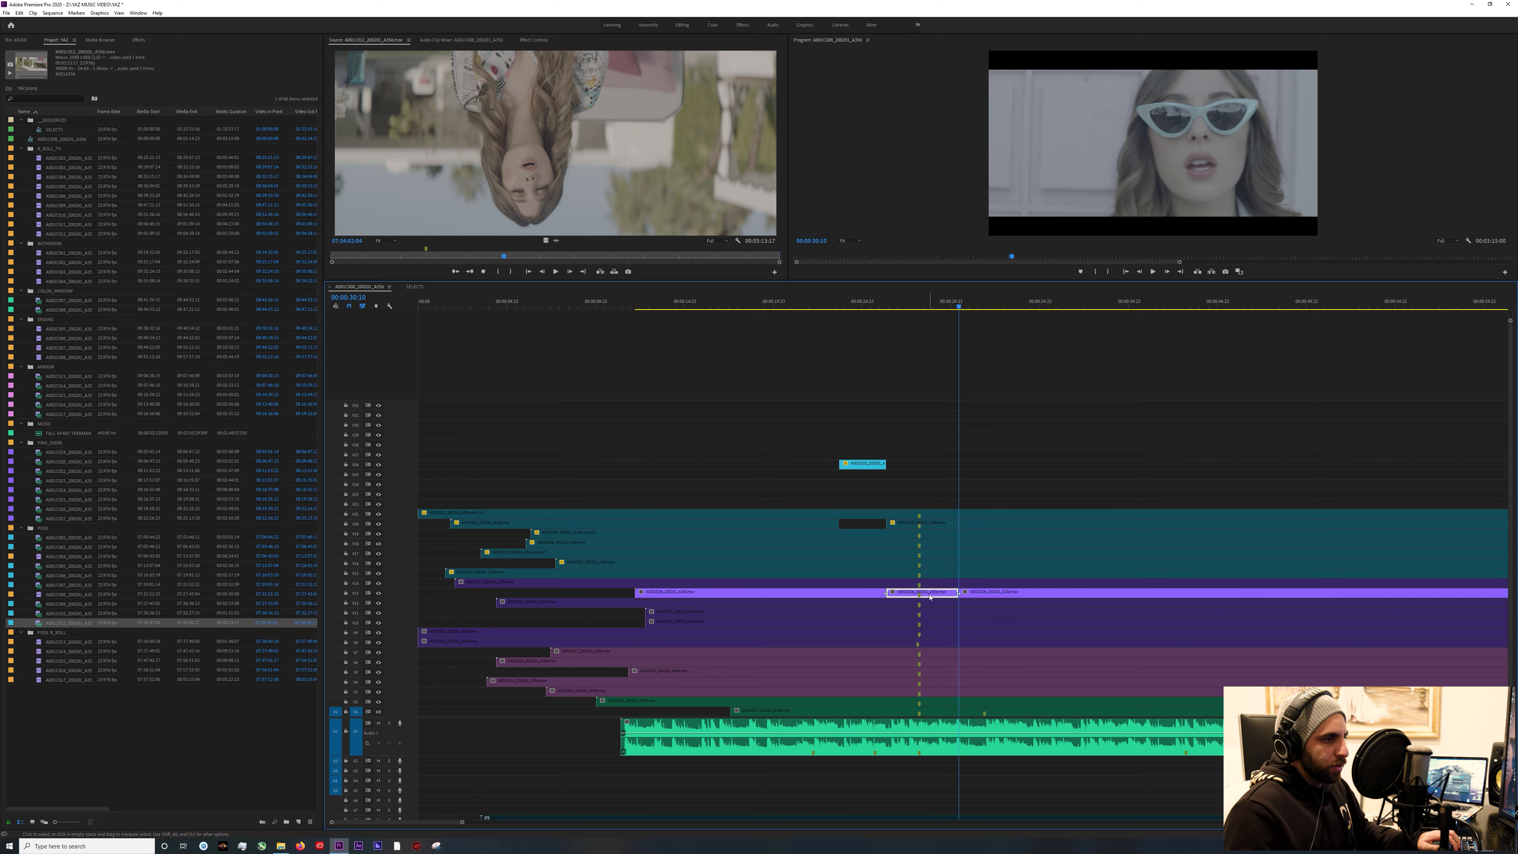
drag(925, 507, 925, 463)
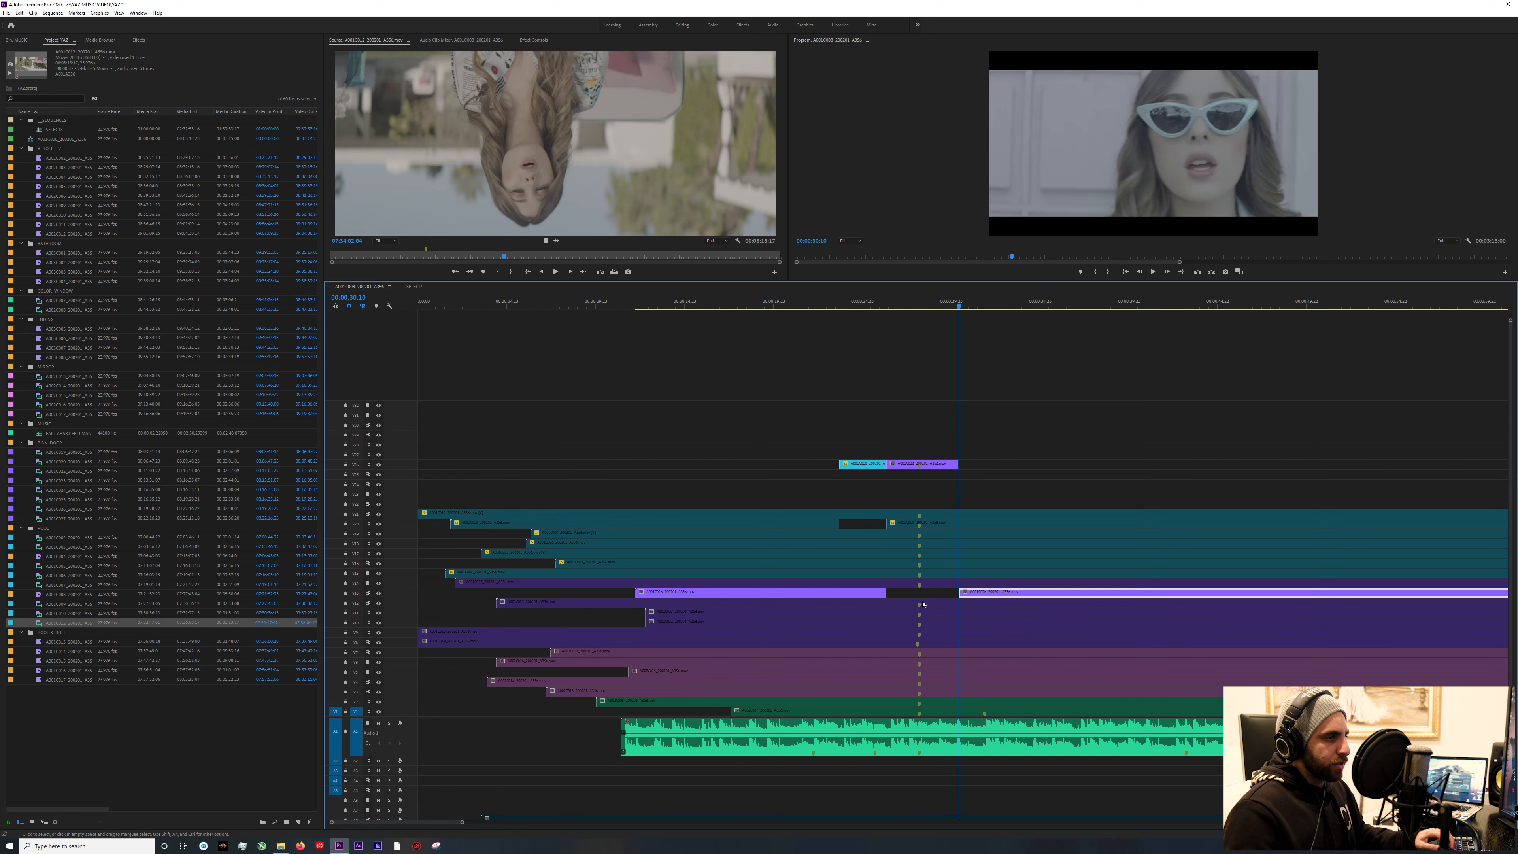
Disable the leftover pieces of the cut purple clip on both sides of its gap.
click(841, 595)
drag(841, 597, 941, 460)
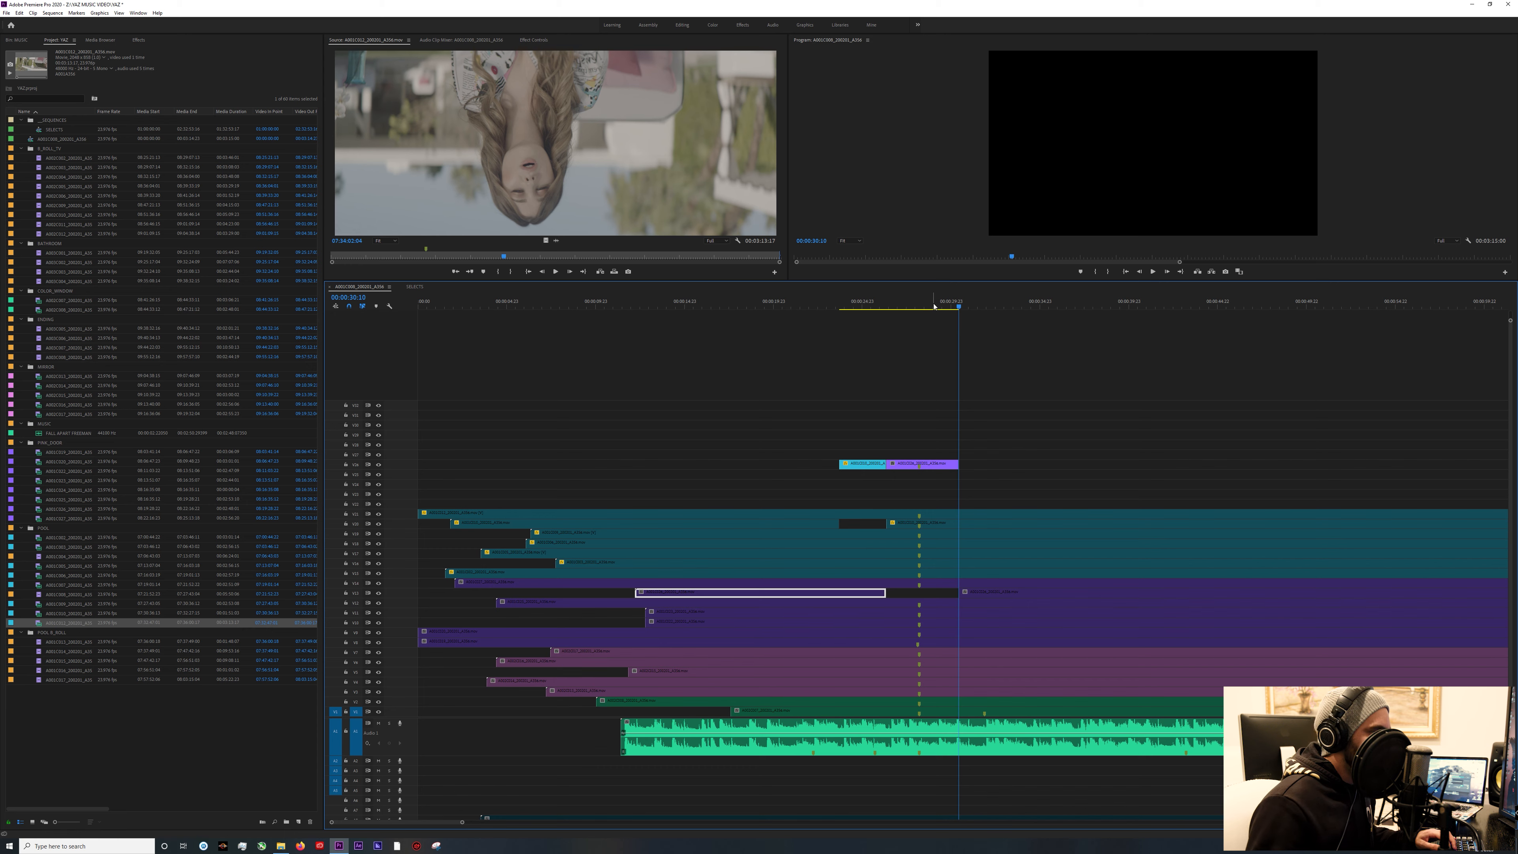
drag(934, 307, 1001, 352)
click(1078, 410)
Dock the SELECTS sequence beneath the song sequence and enlarge the song sequence's share of the height.
key(backslash)
drag(503, 318, 893, 374)
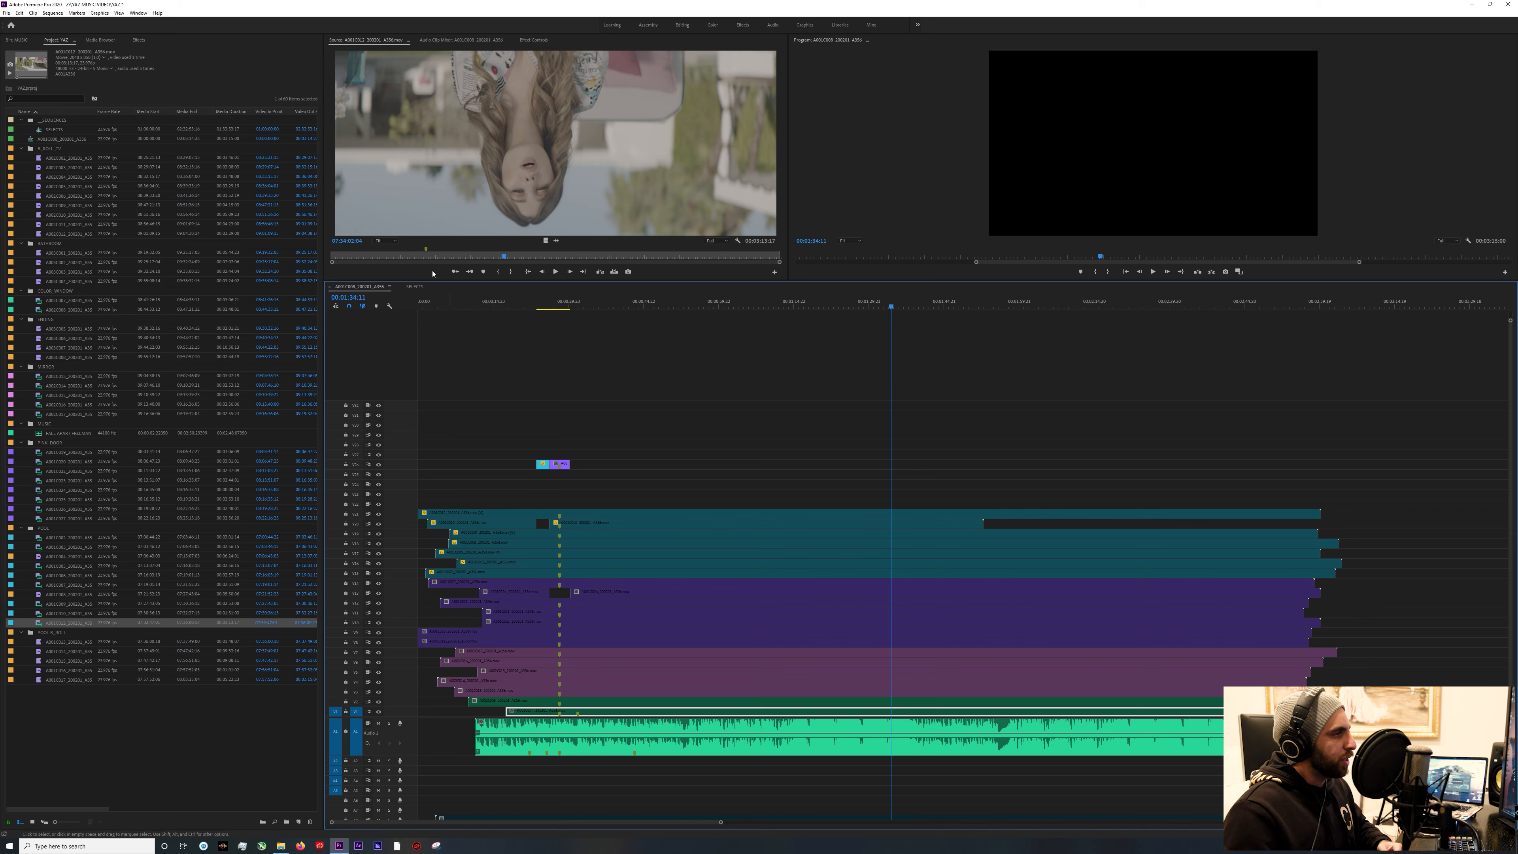
drag(369, 288, 570, 395)
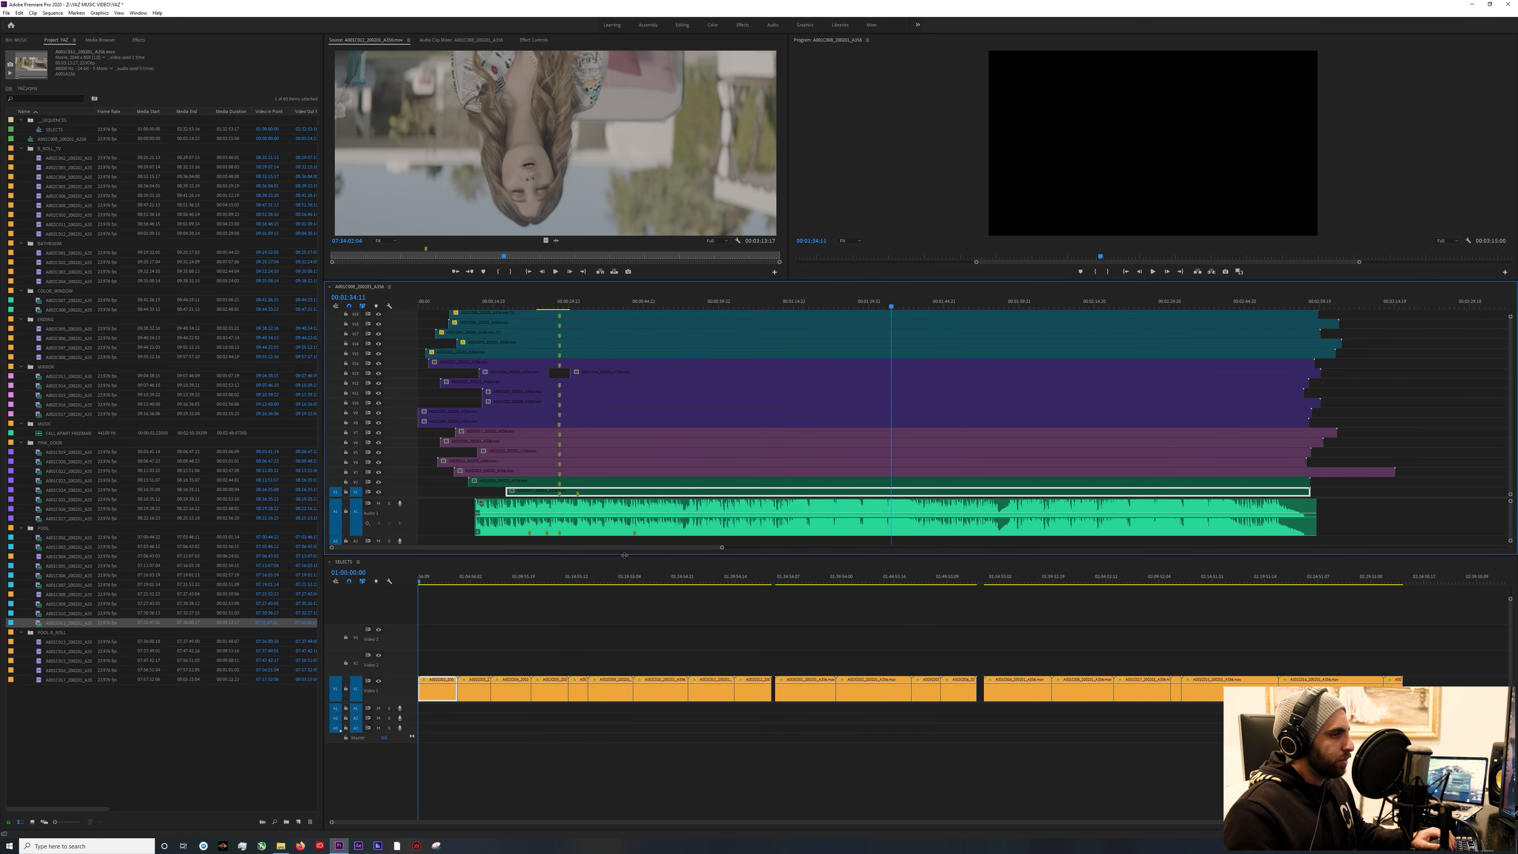
drag(625, 555, 619, 663)
Find the drinking man's shot in the SELECTS sequence, split off a short piece of it and raise it one track.
click(611, 704)
mouse_move(507, 689)
mouse_down()
mouse_move(452, 693)
mouse_move(510, 697)
mouse_up()
key(=)
key(=)
key(=)
key(=)
drag(960, 691, 1026, 698)
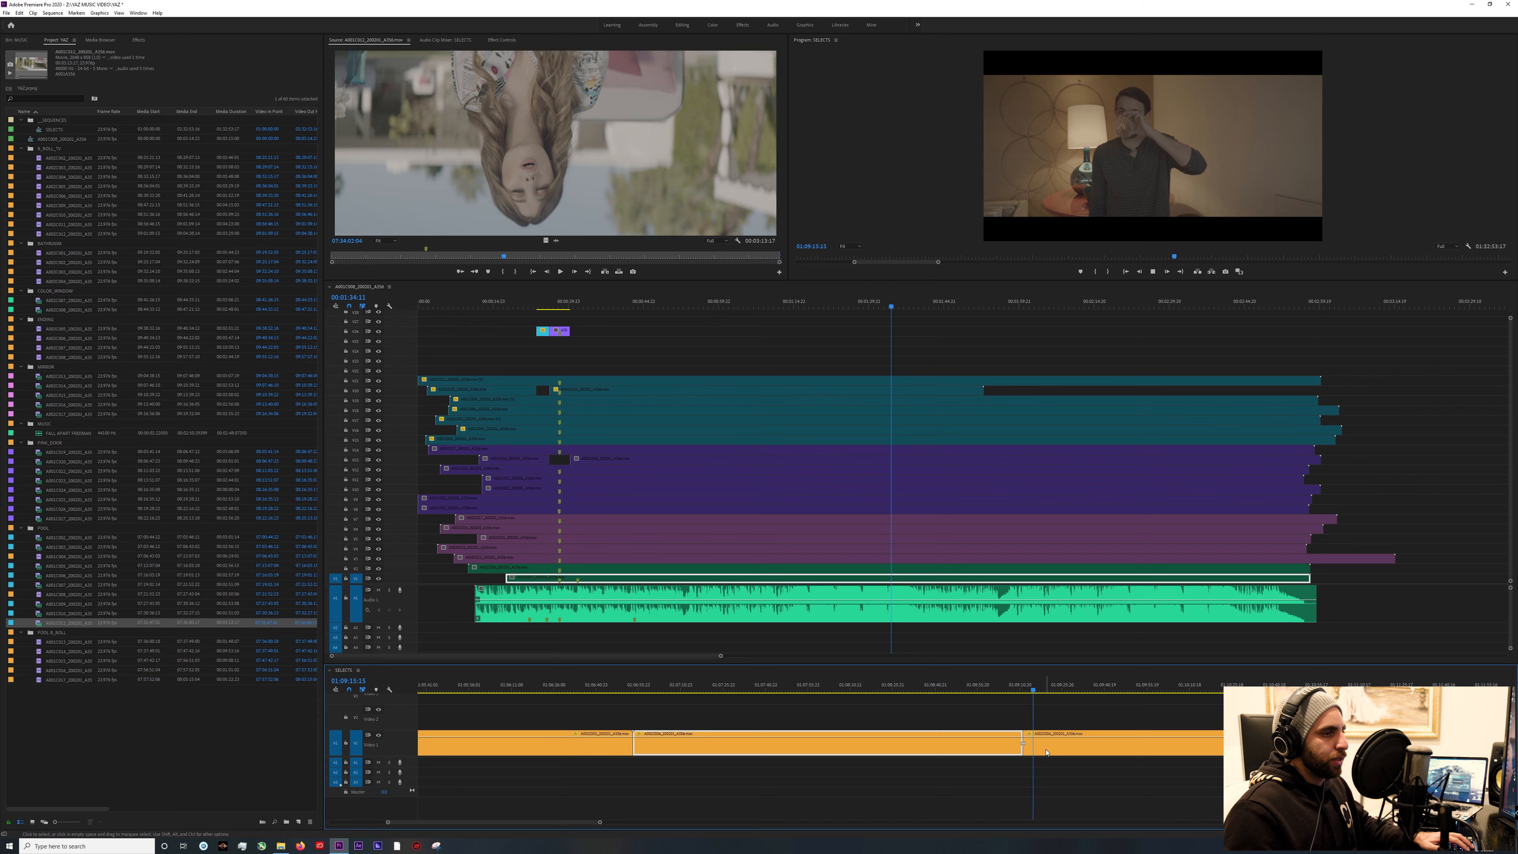
click(1041, 748)
key(ctrl+k)
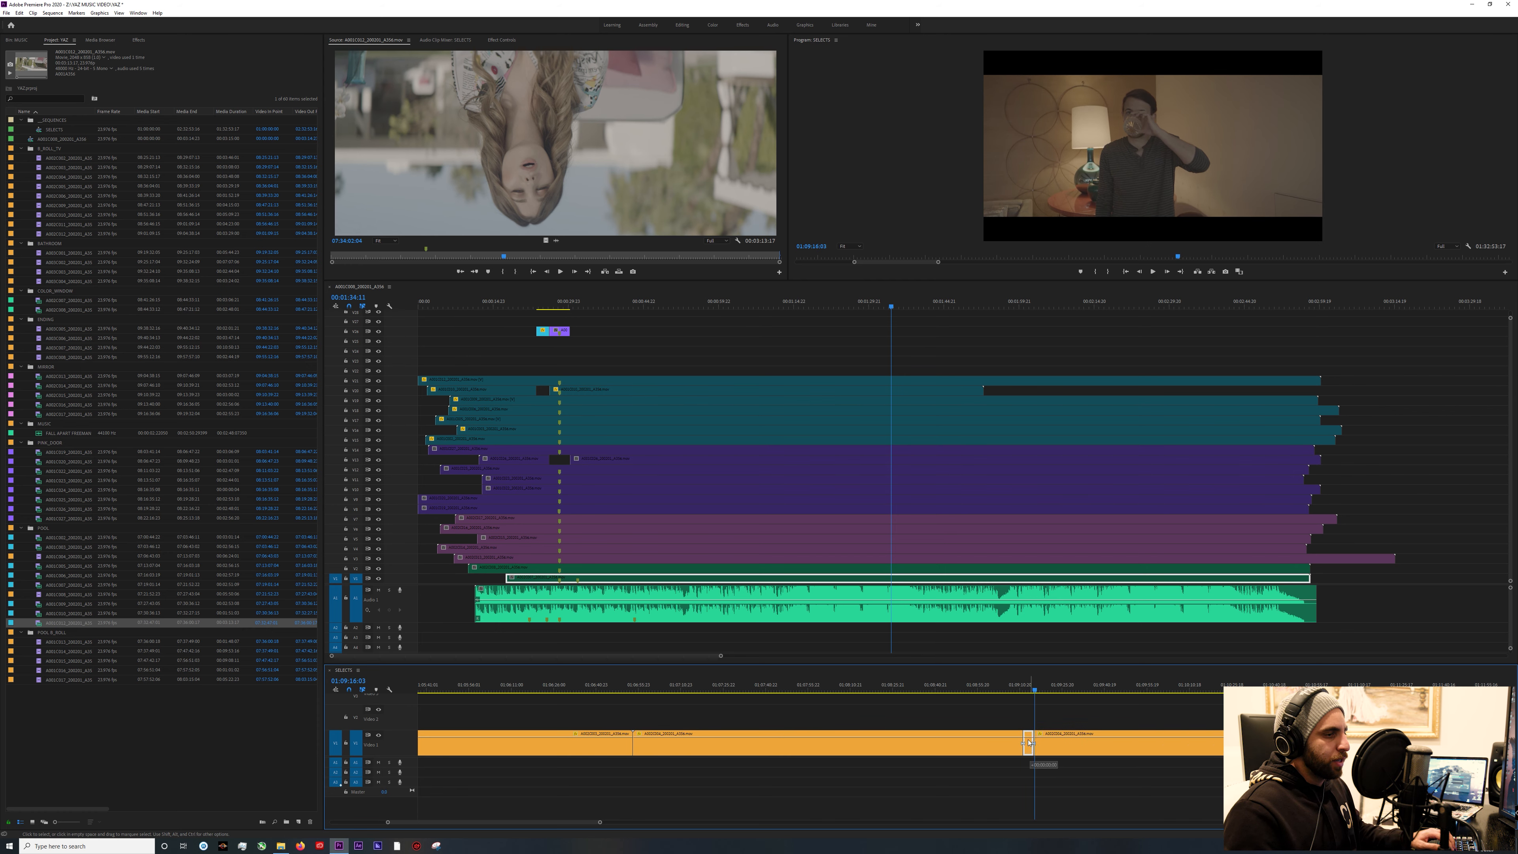
drag(1029, 744, 1038, 714)
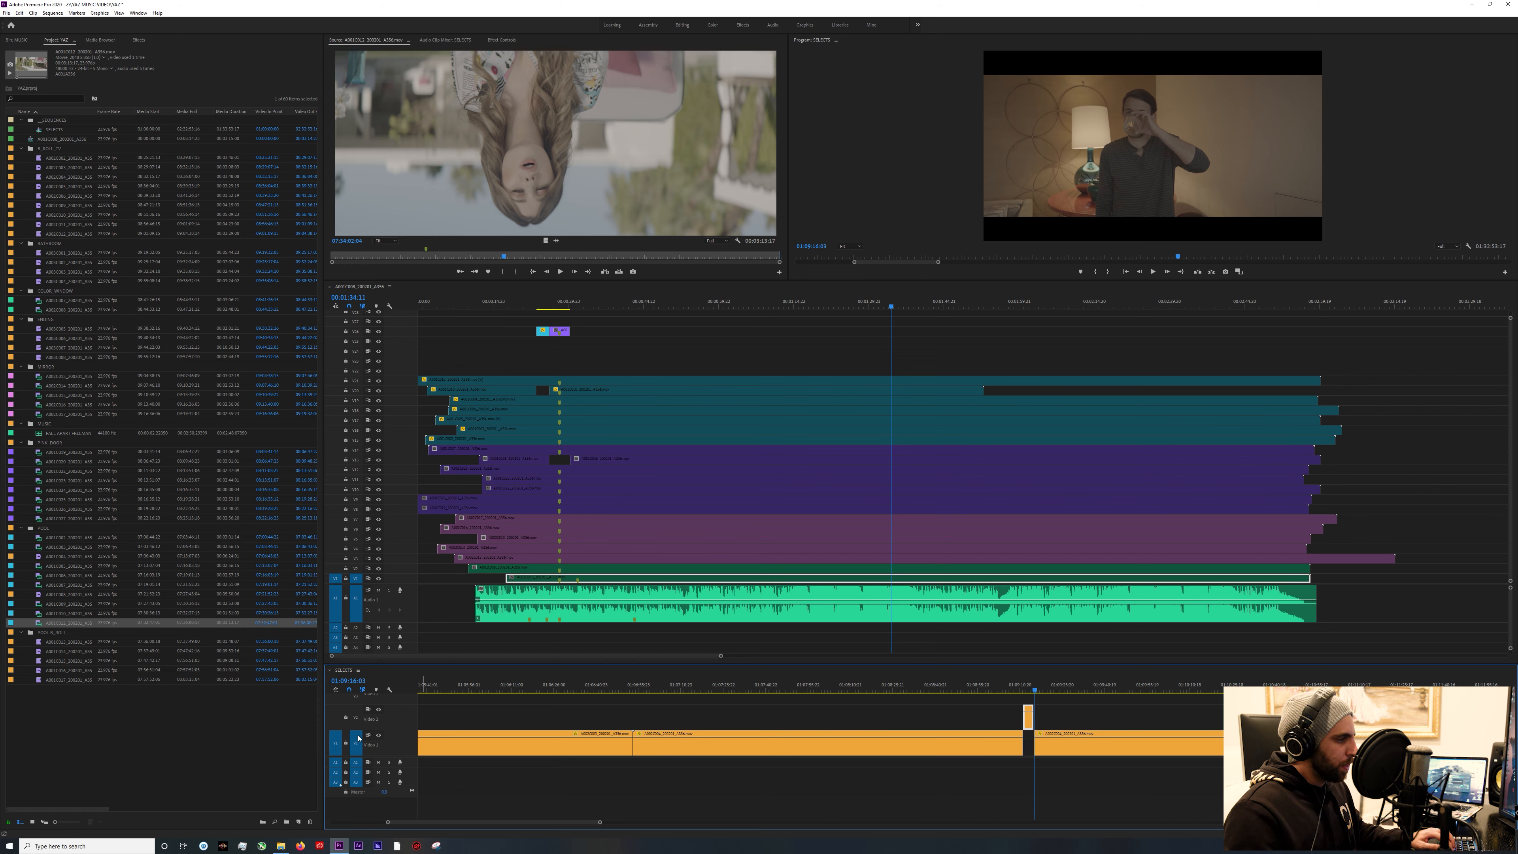
Try the raised SELECTS piece on the track above the two raised performance pieces in the song sequence, and play that section.
scroll(358, 739, down, 2)
key(backslash)
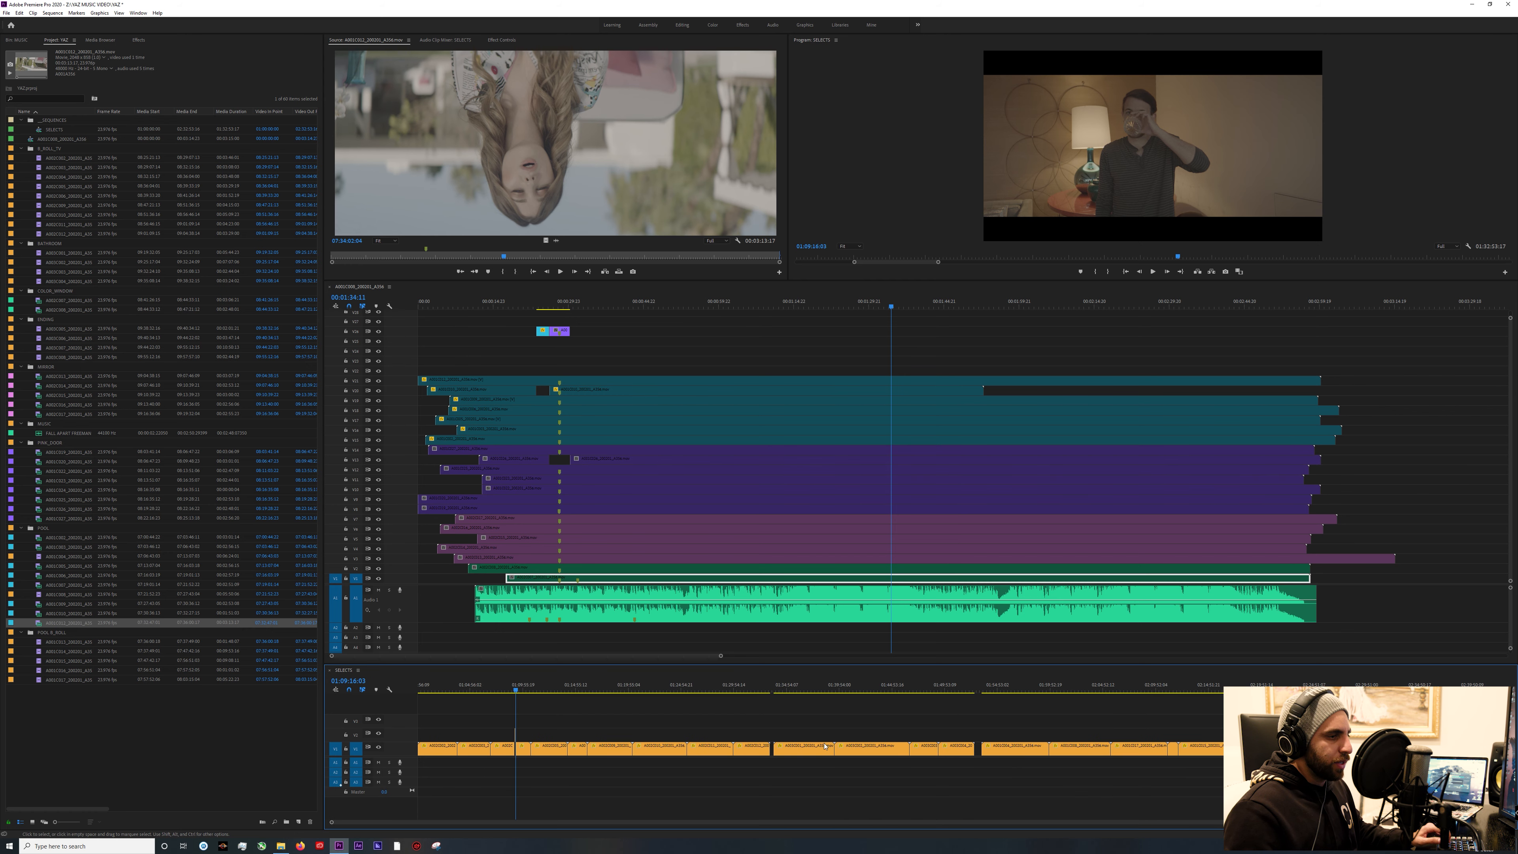
key(equal)
key(equal)
key(equal)
key(equal)
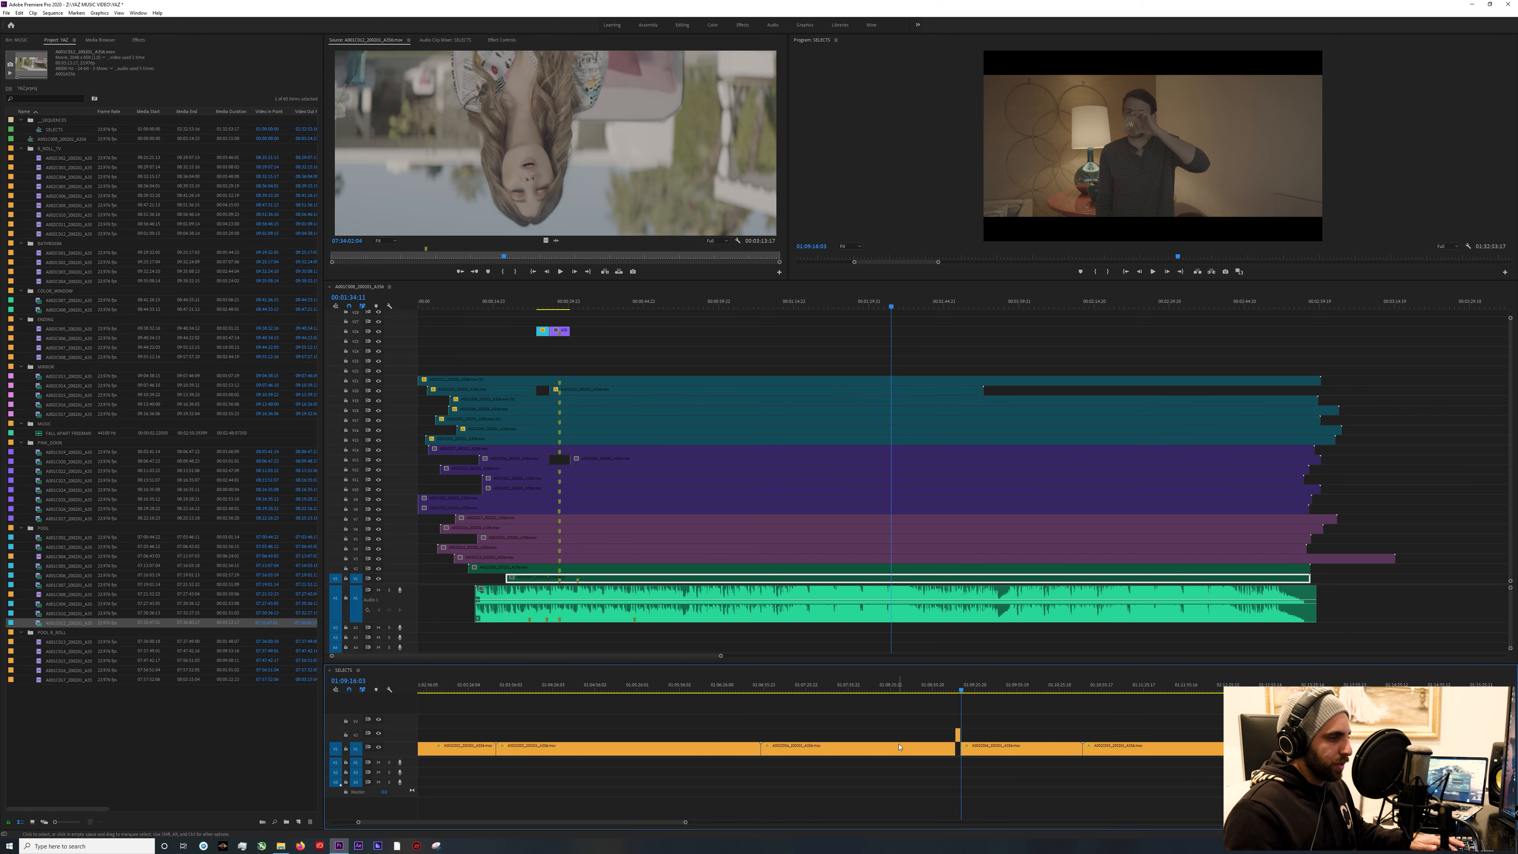
drag(621, 320, 555, 323)
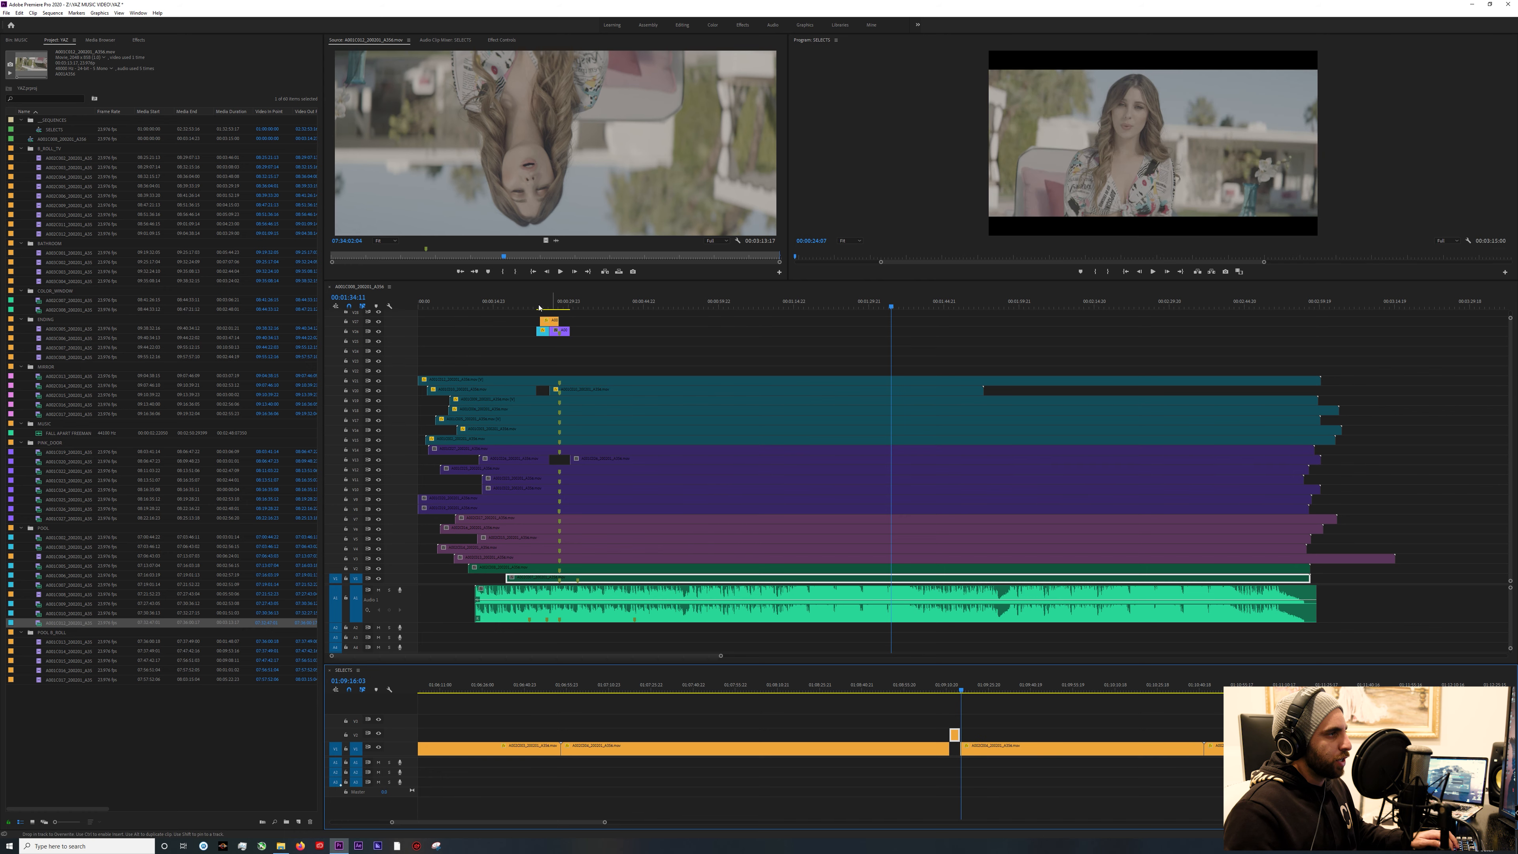
click(532, 307)
key(space)
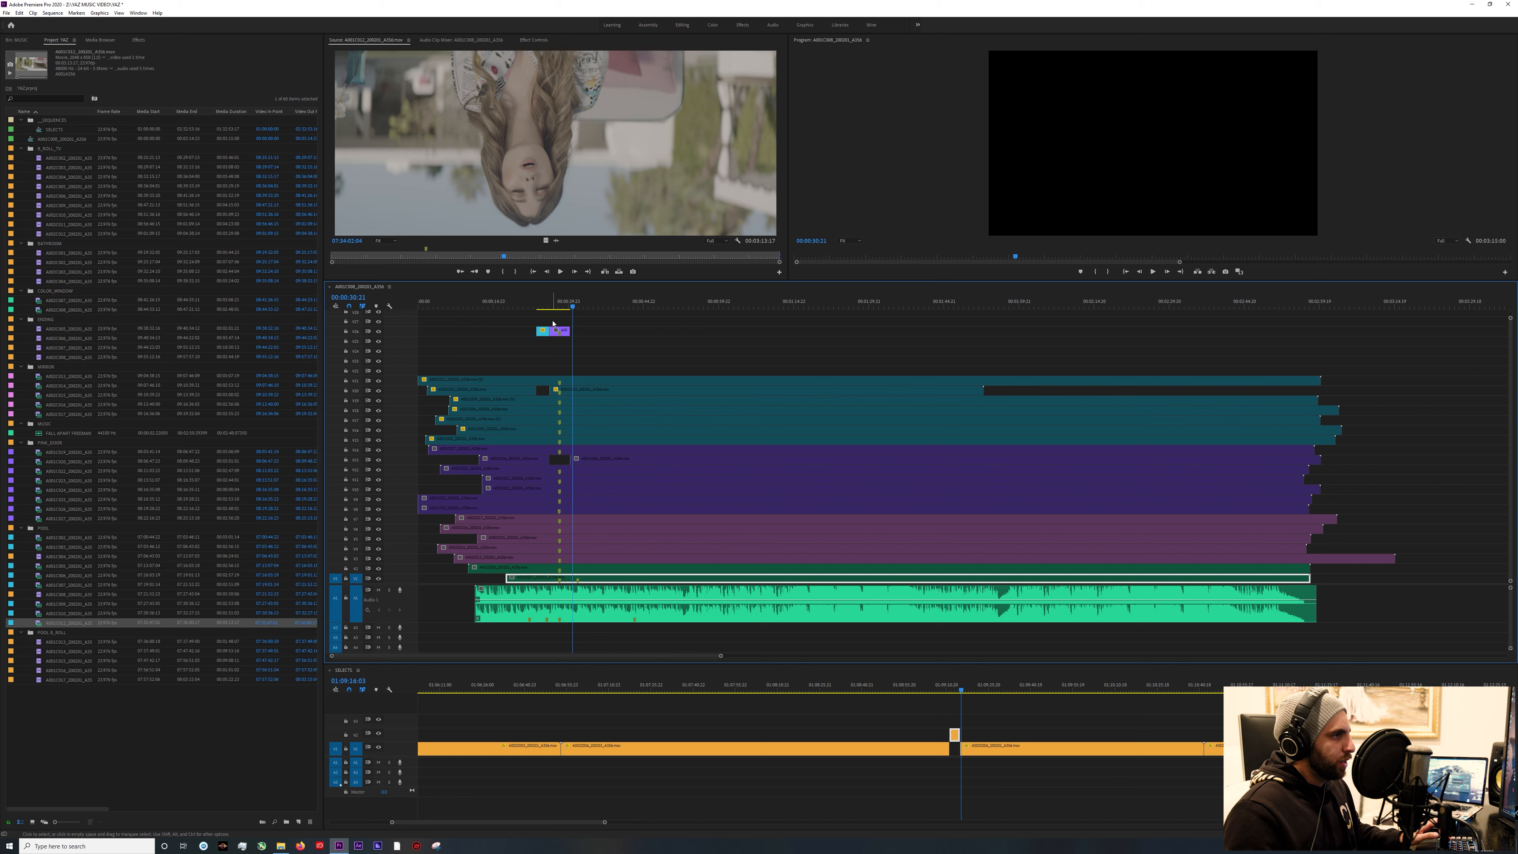
Put the raised SELECTS piece back on its own track and return the raised teal and purple performance pieces to their original gaps.
click(968, 730)
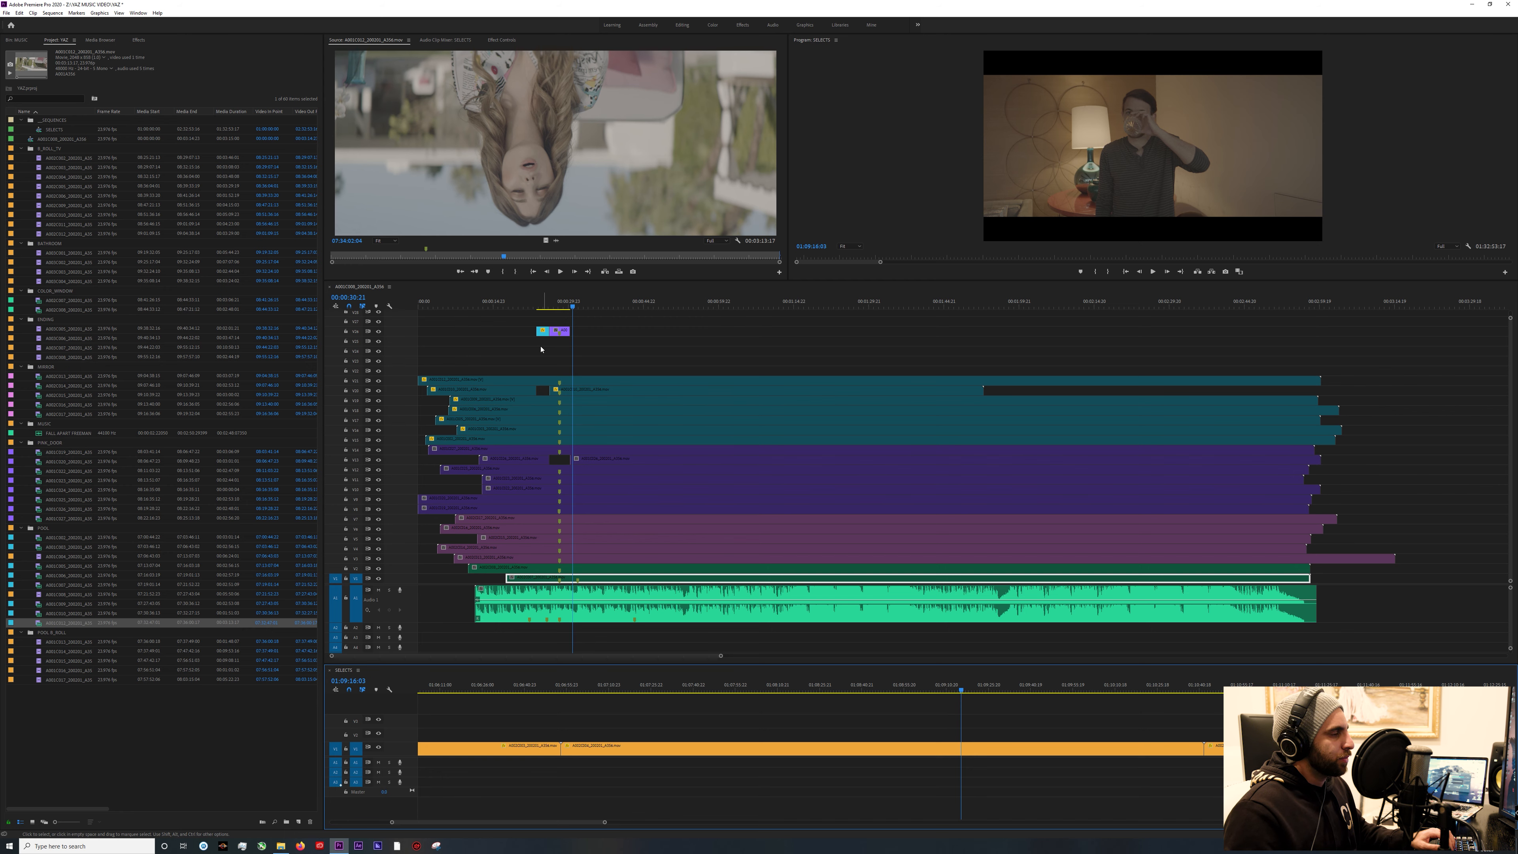
drag(542, 330, 541, 390)
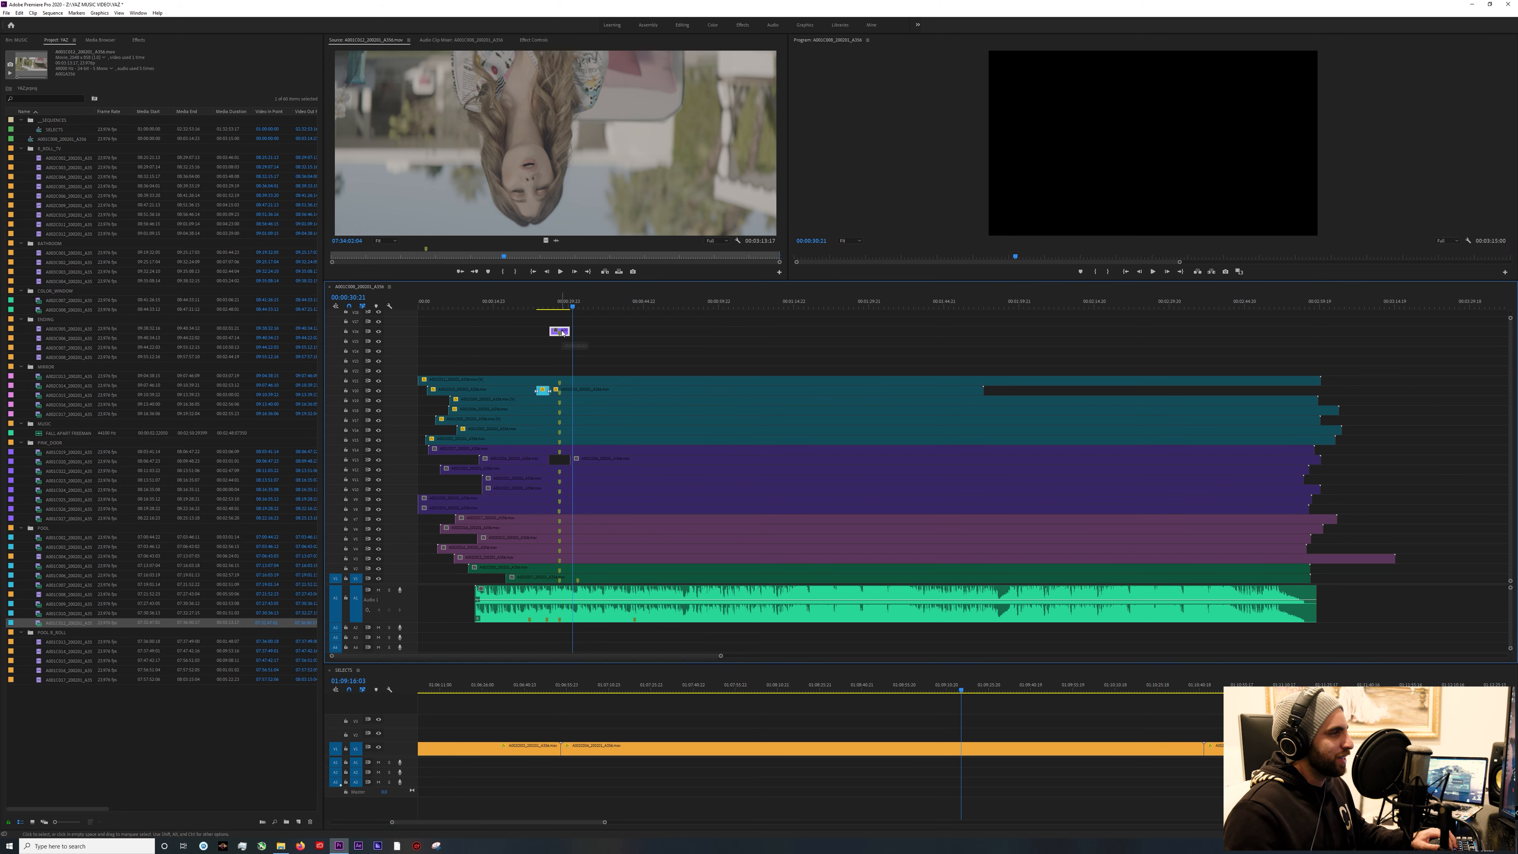
drag(563, 333, 568, 465)
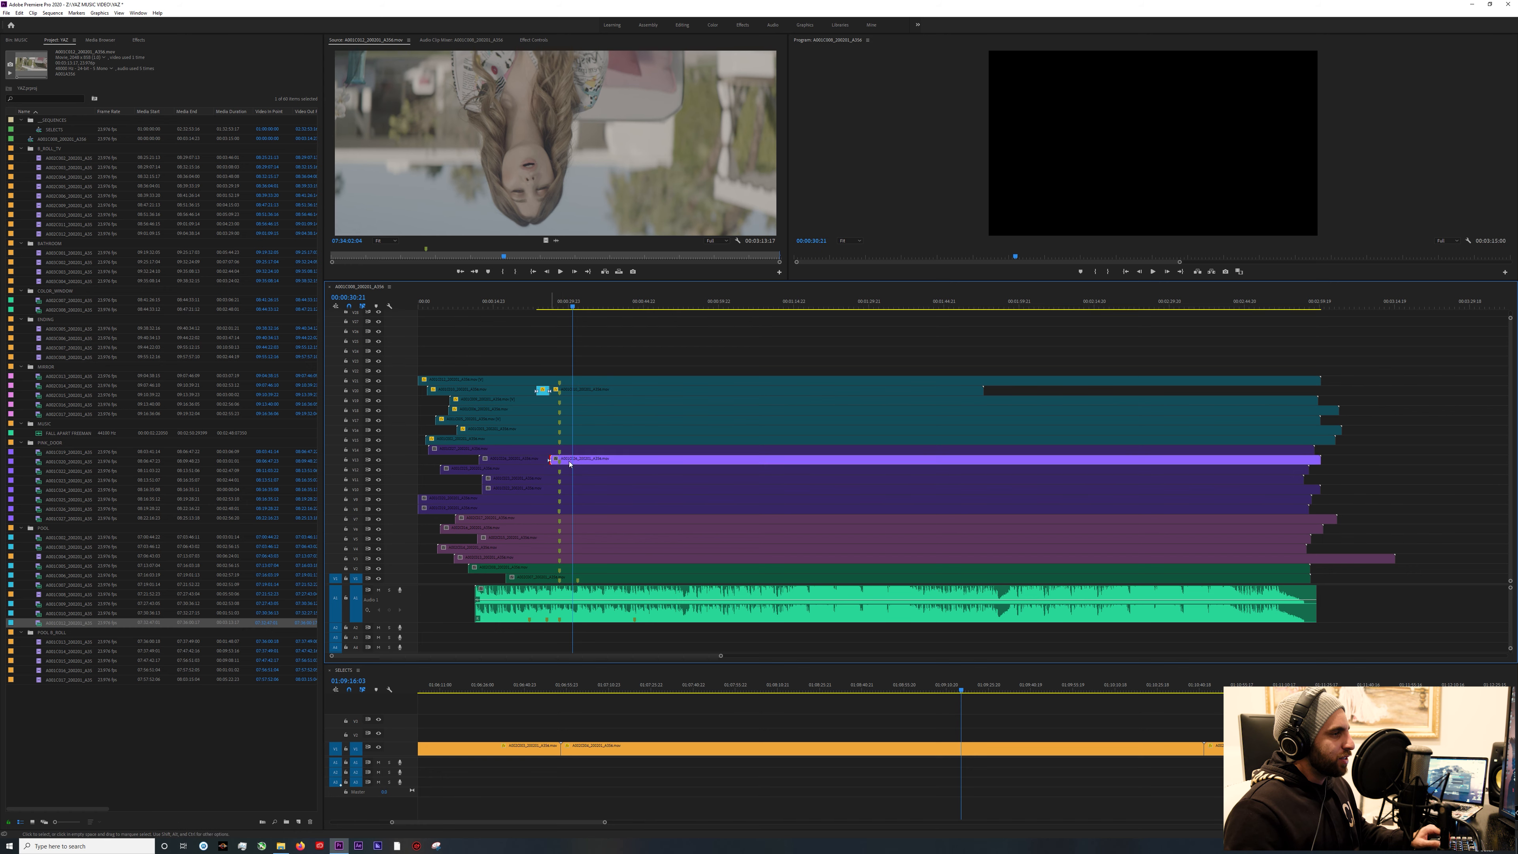
Undo the remaining cuts in the teal and purple performance clips so that each is one continuous clip.
key(ctrl+z)
key(ctrl+z)
key(ctrl+z)
key(ctrl+z)
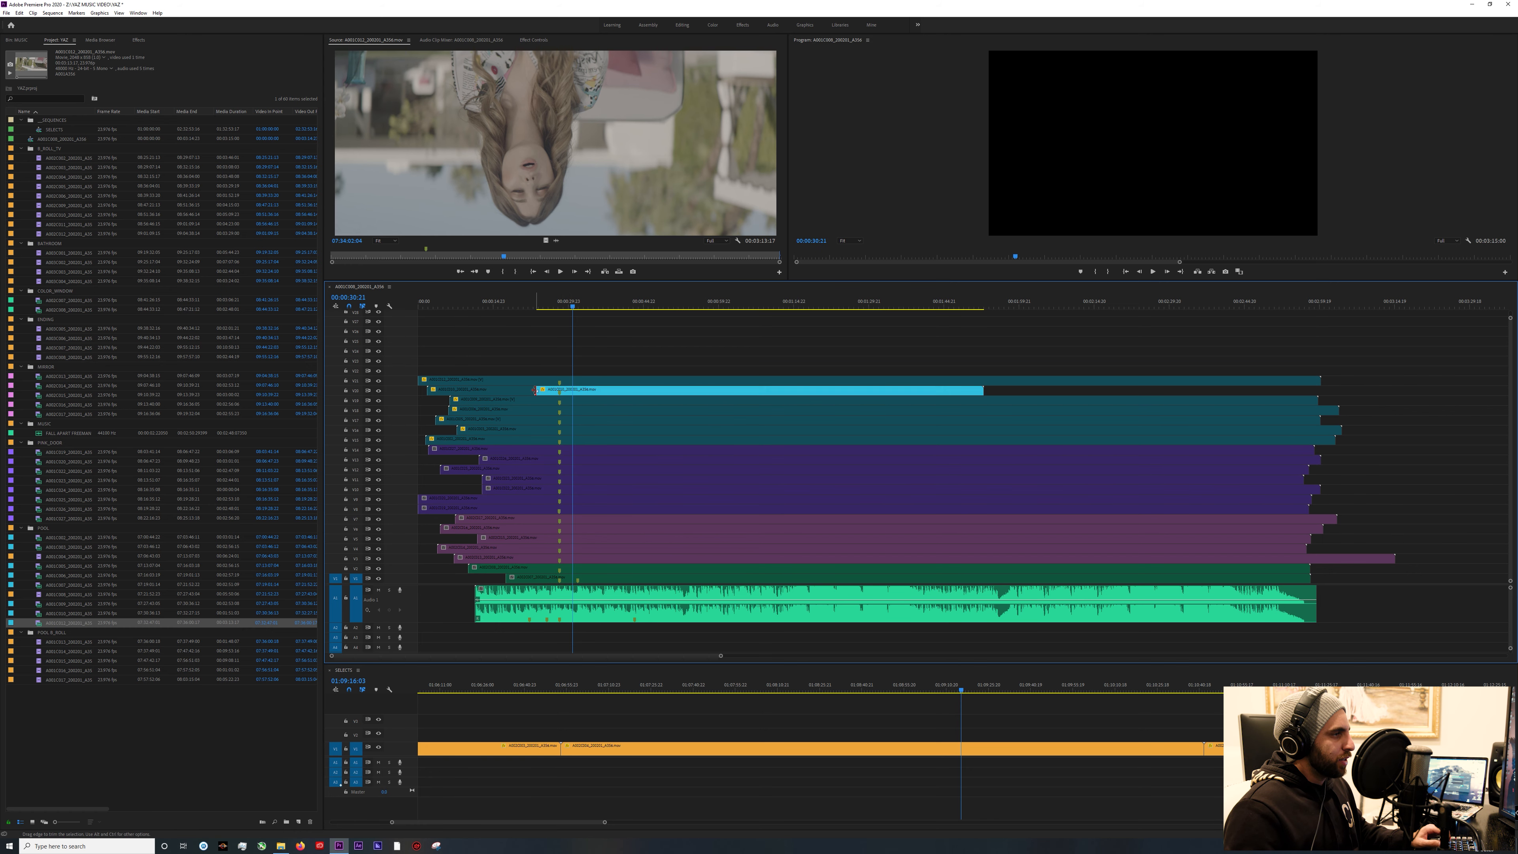
key(=)
key(=)
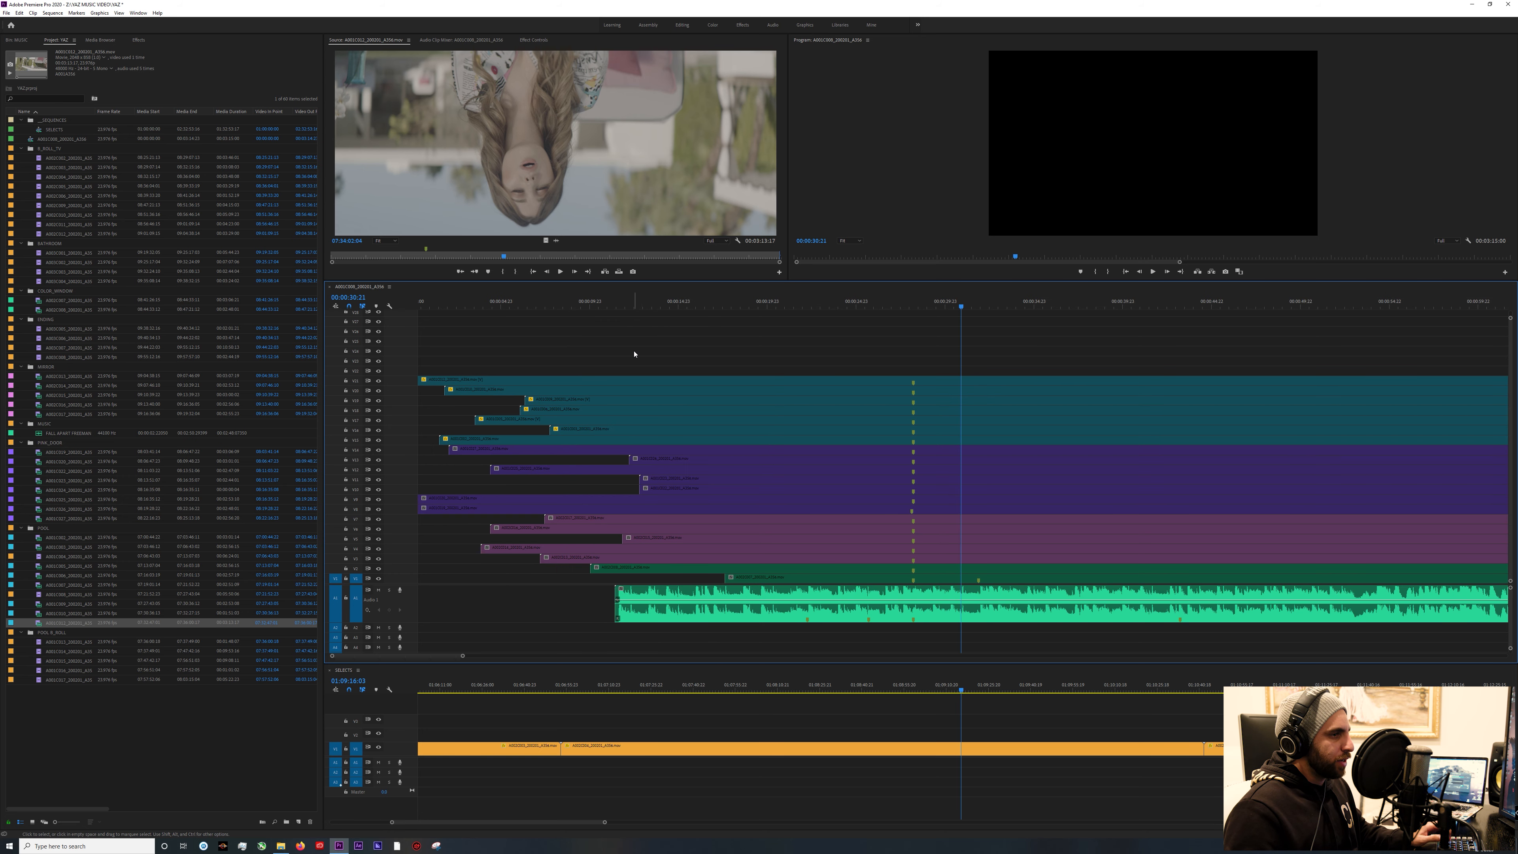
key(minus)
key(minus)
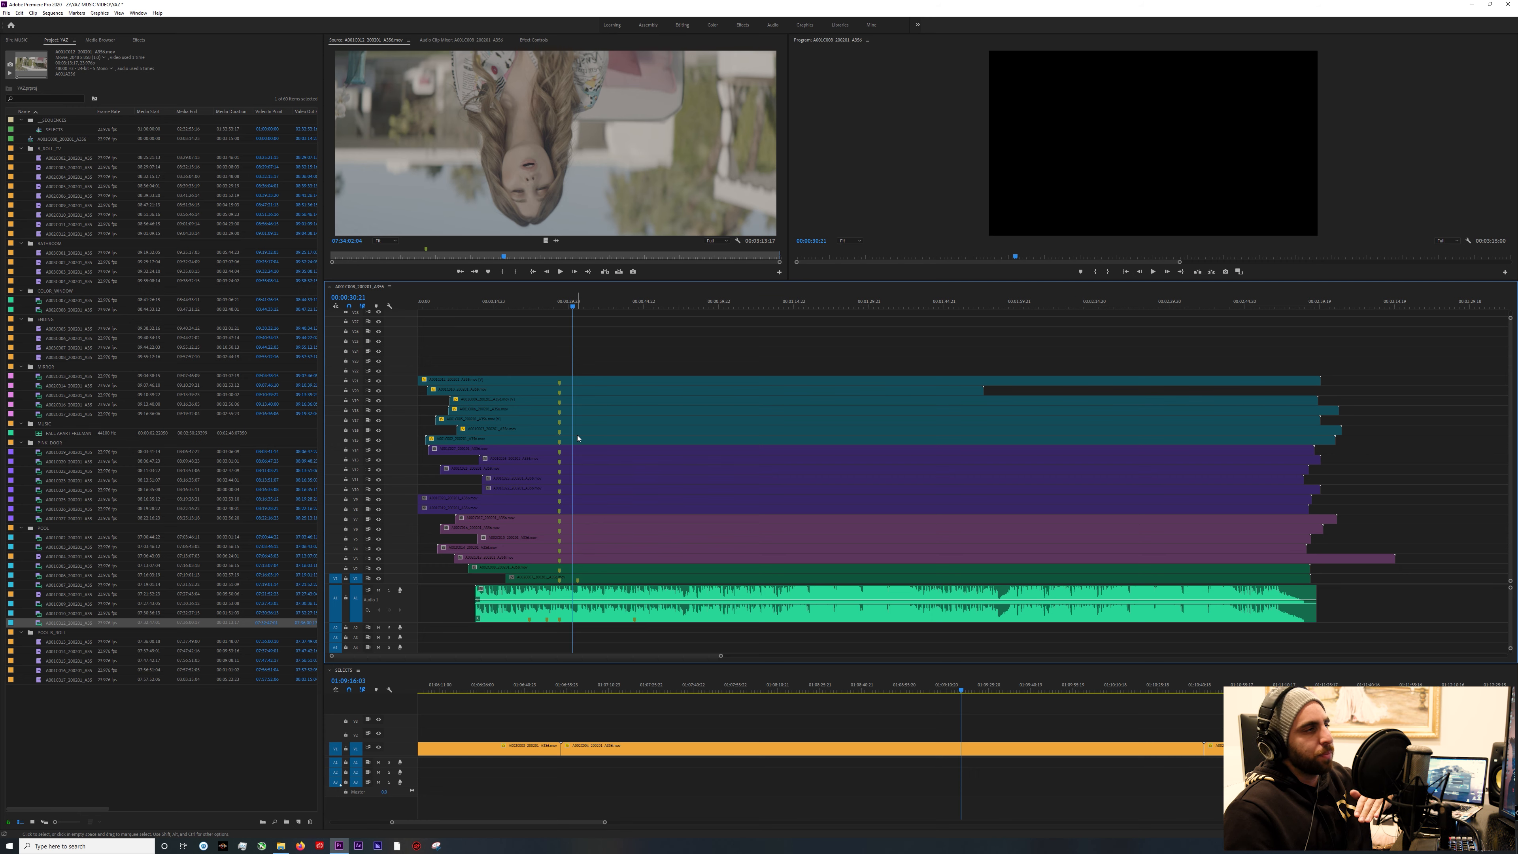
drag(560, 304, 663, 306)
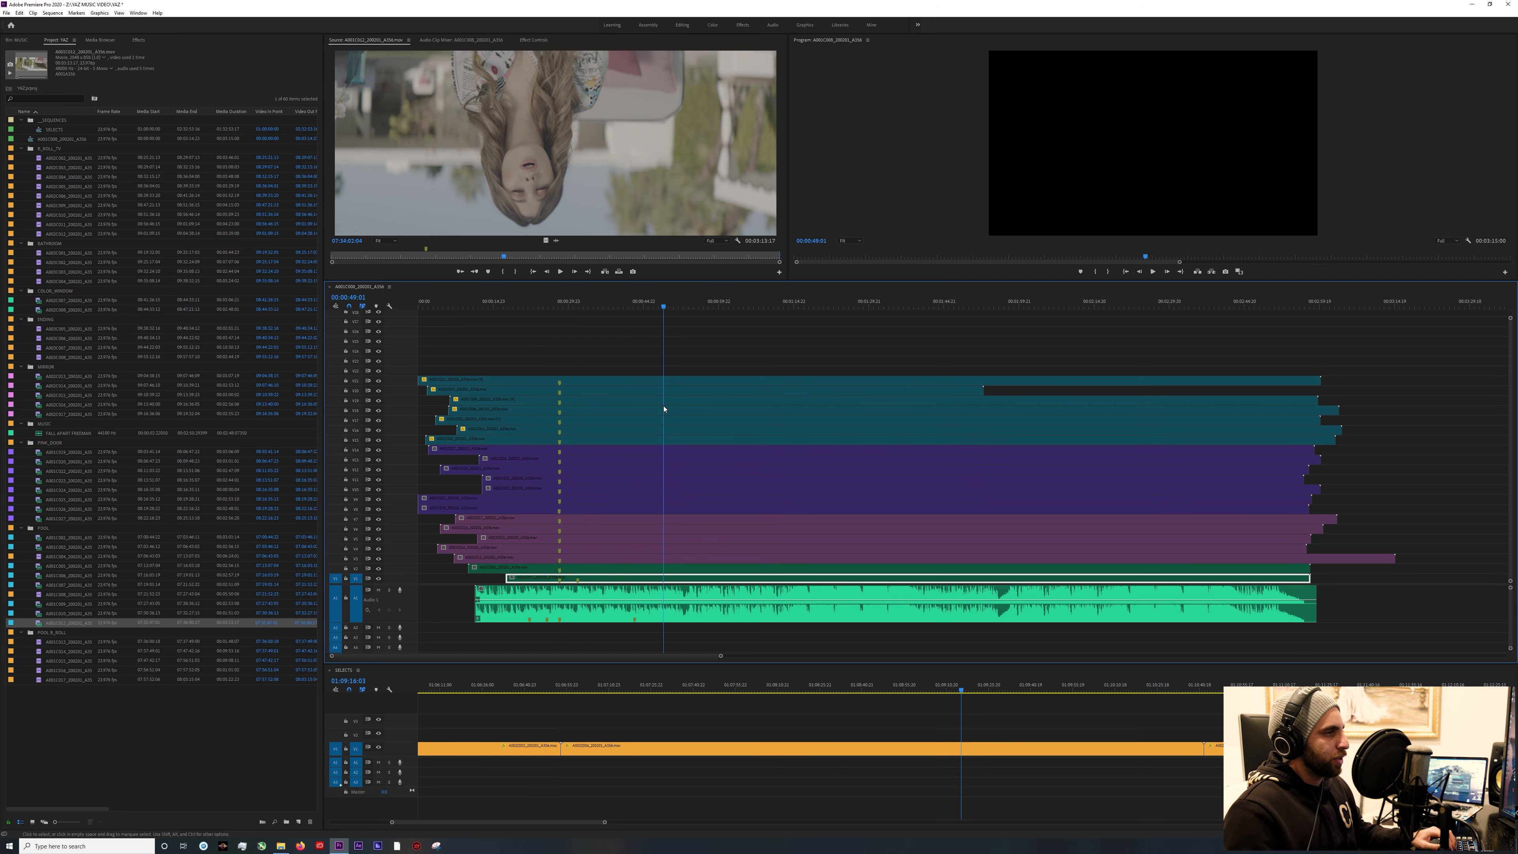
scroll(662, 429, up, 4)
scroll(661, 448, down, 3)
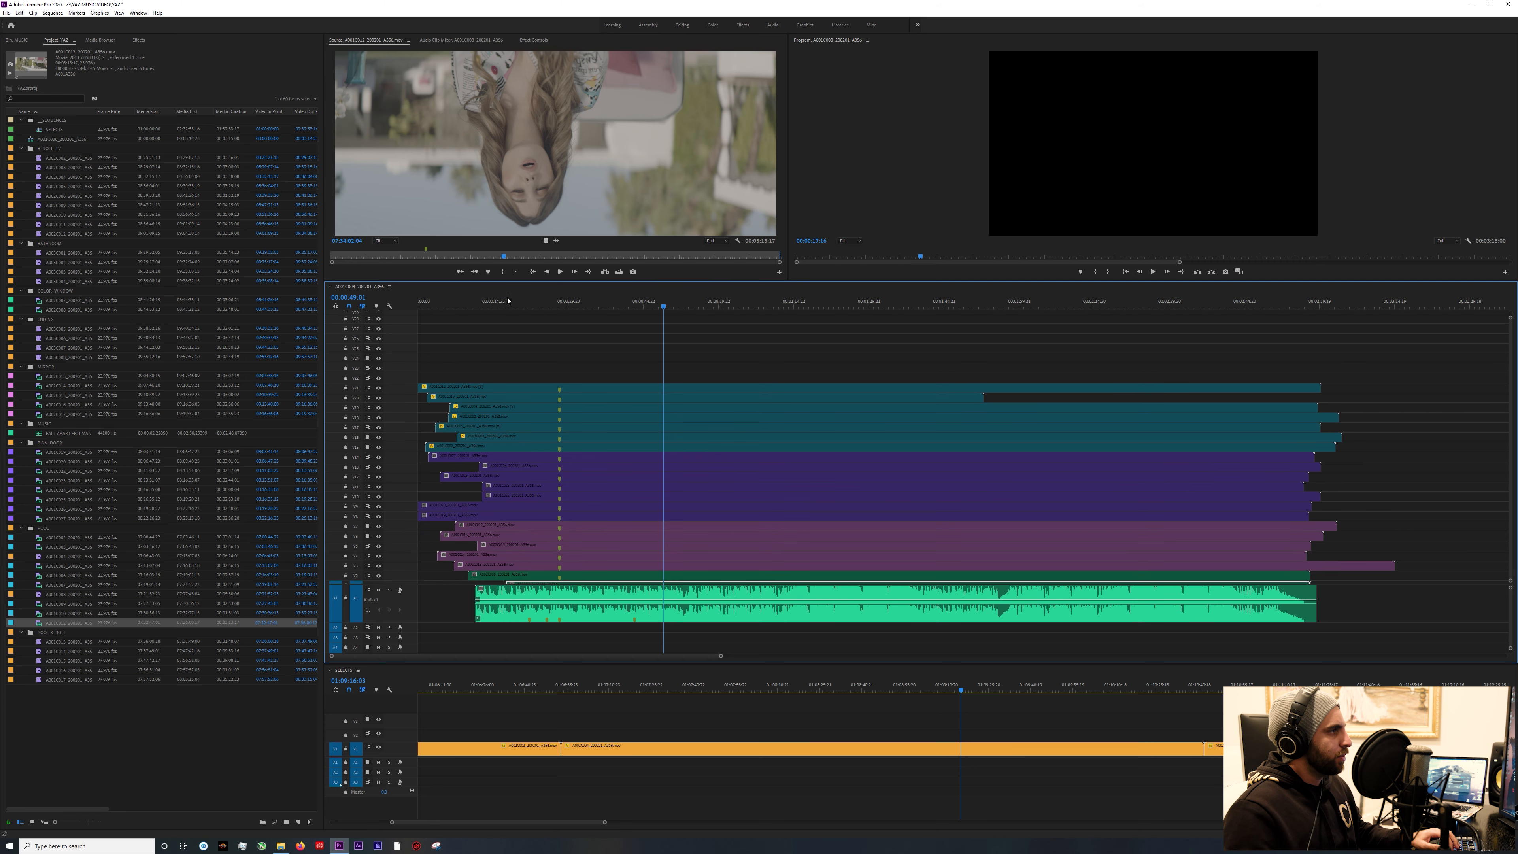